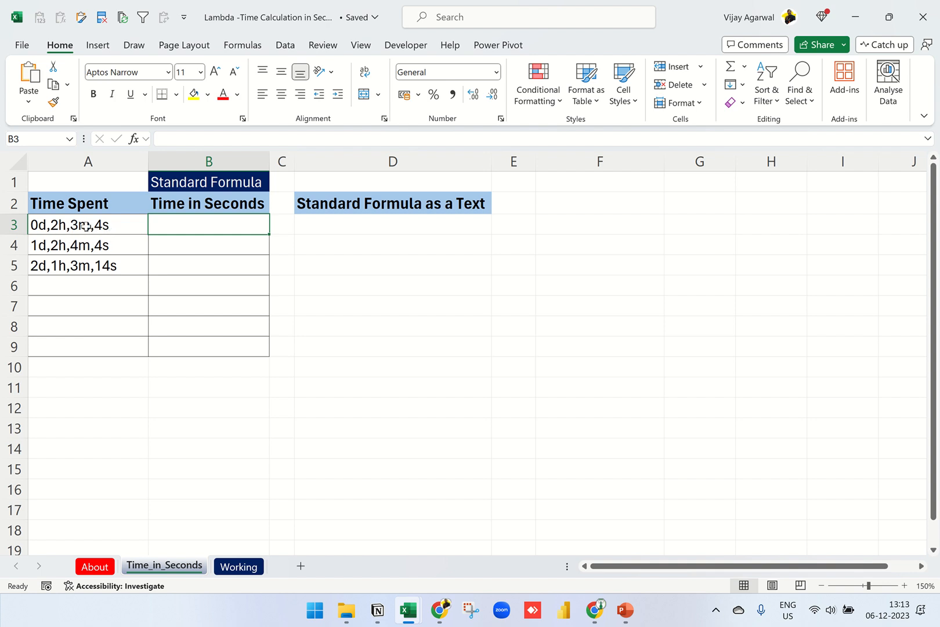
{"action": "left_click", "coordinate": [86, 225]}
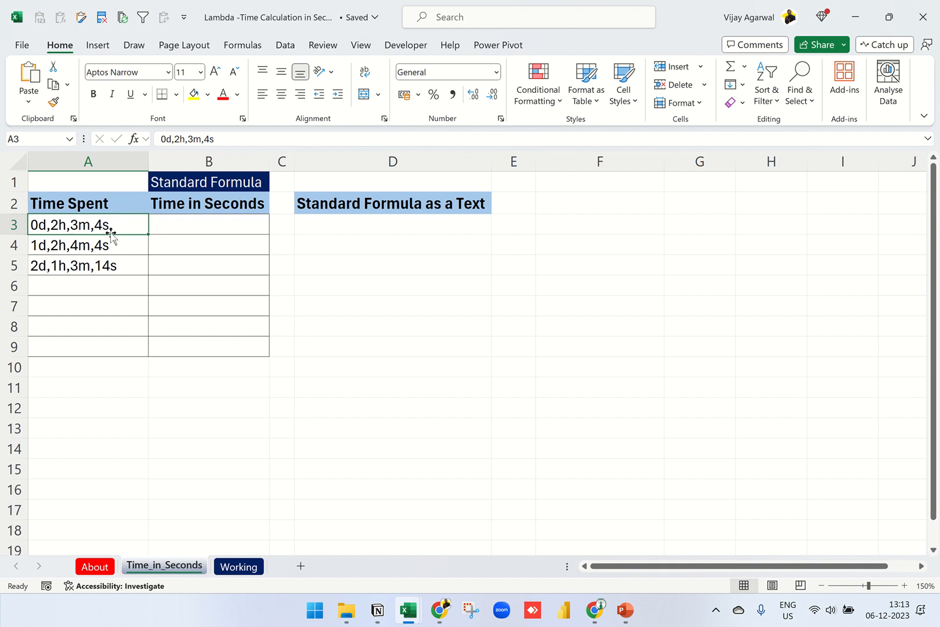
{"action": "left_click_drag", "start_coordinate": [112, 225], "coordinate": [111, 266]}
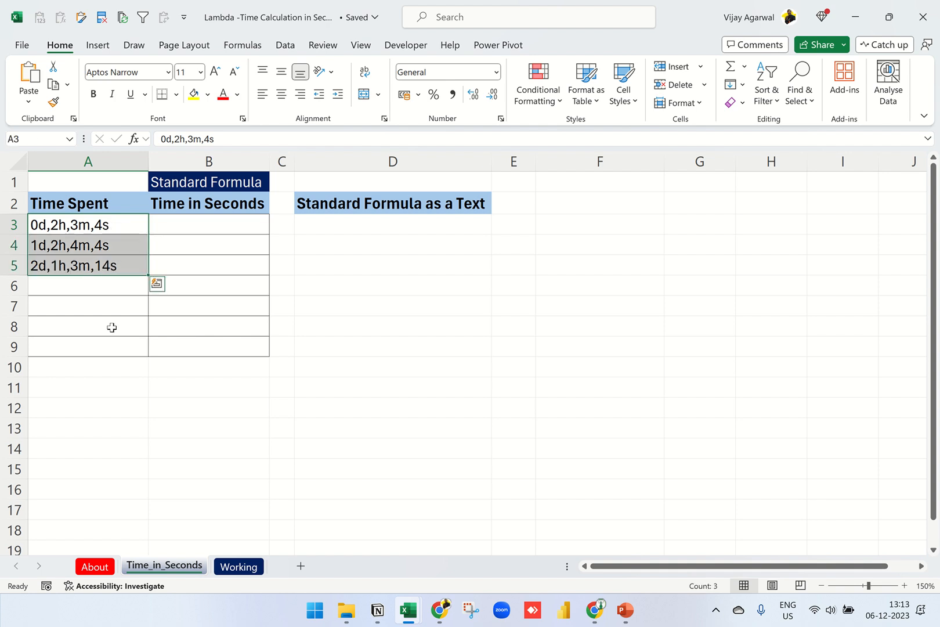
{"action": "left_click", "coordinate": [88, 231]}
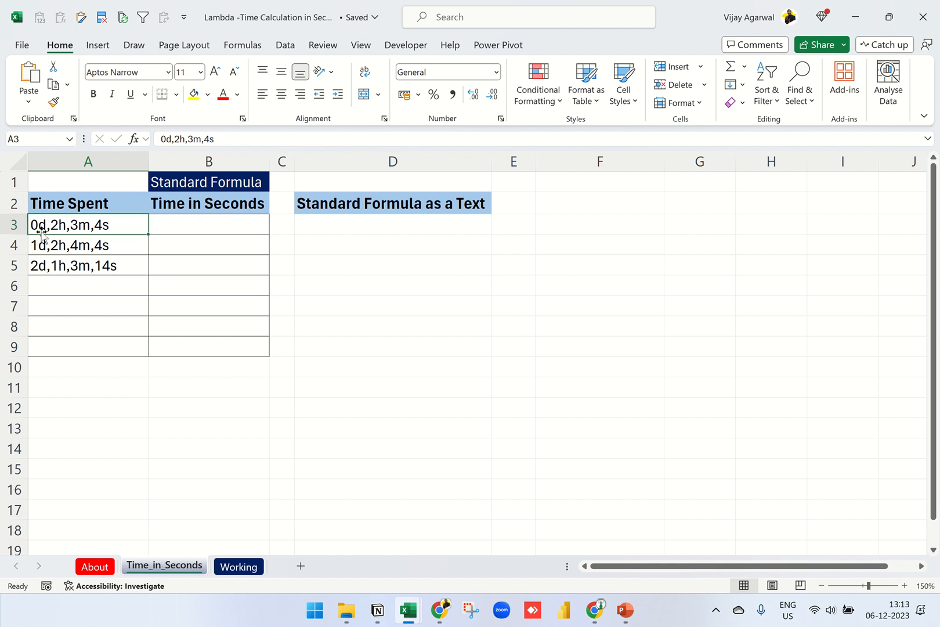
- Enter =TimeInSeconds(A3) in B3 and copy the formula down to B5
{"action": "left_click", "coordinate": [192, 226]}
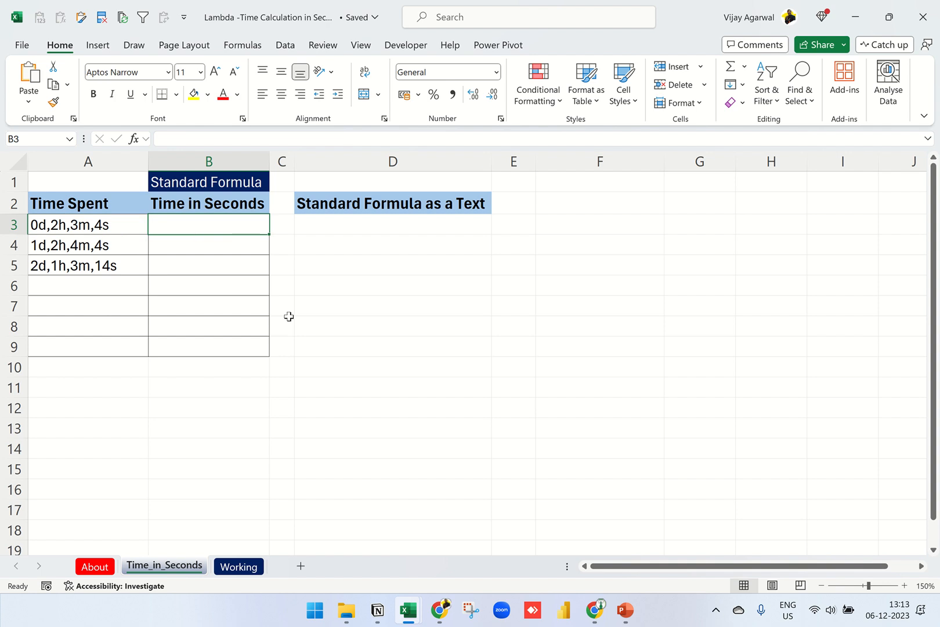
{"action": "type", "text": "="}
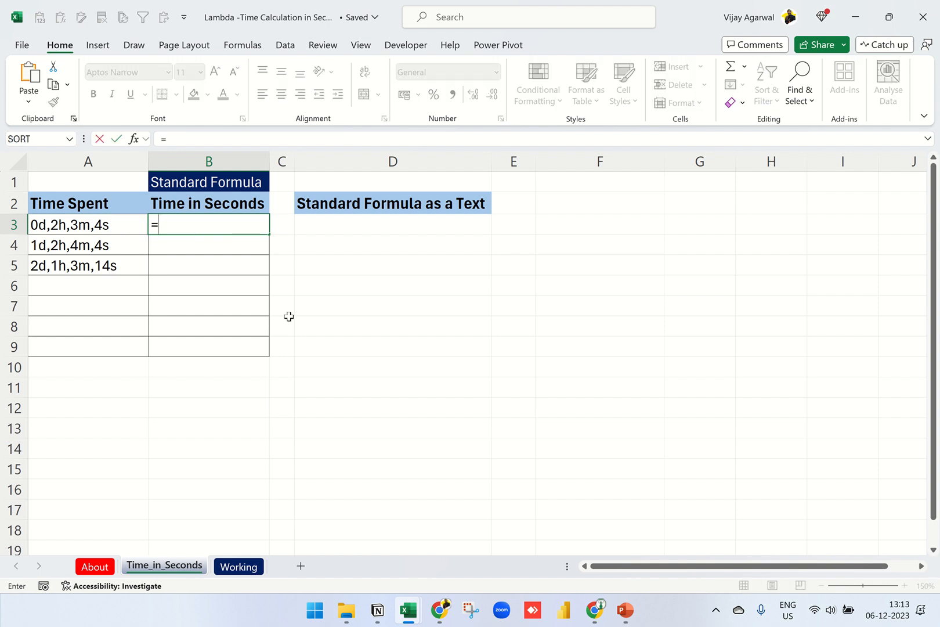
{"action": "type", "text": "time"}
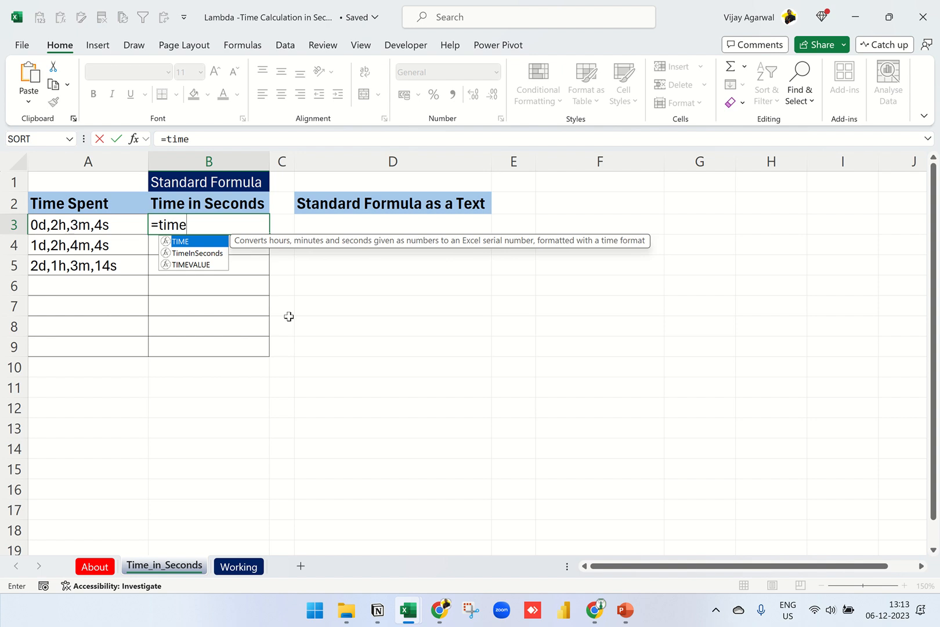
{"action": "double_click", "coordinate": [200, 251]}
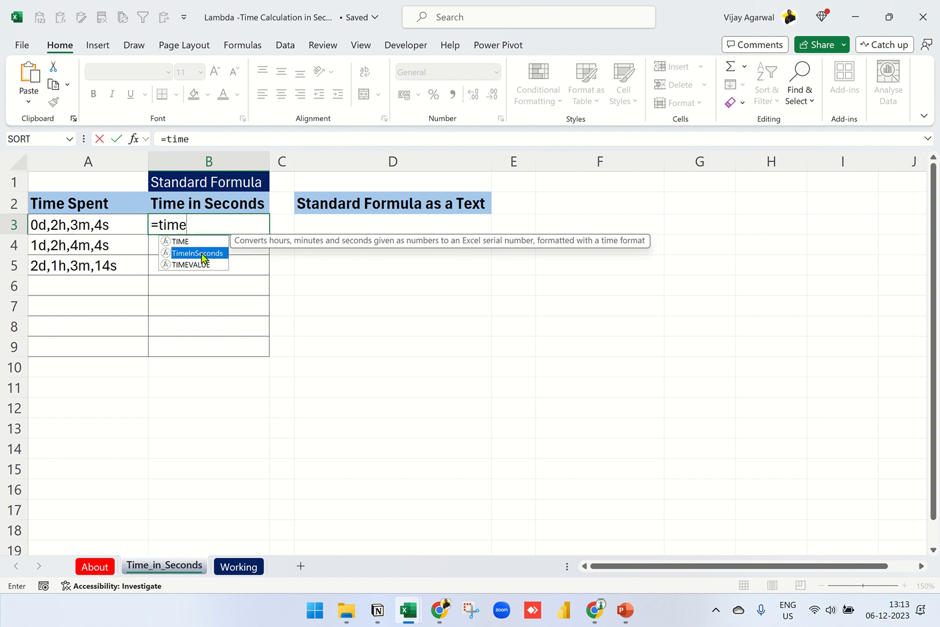
{"action": "left_click", "coordinate": [100, 225]}
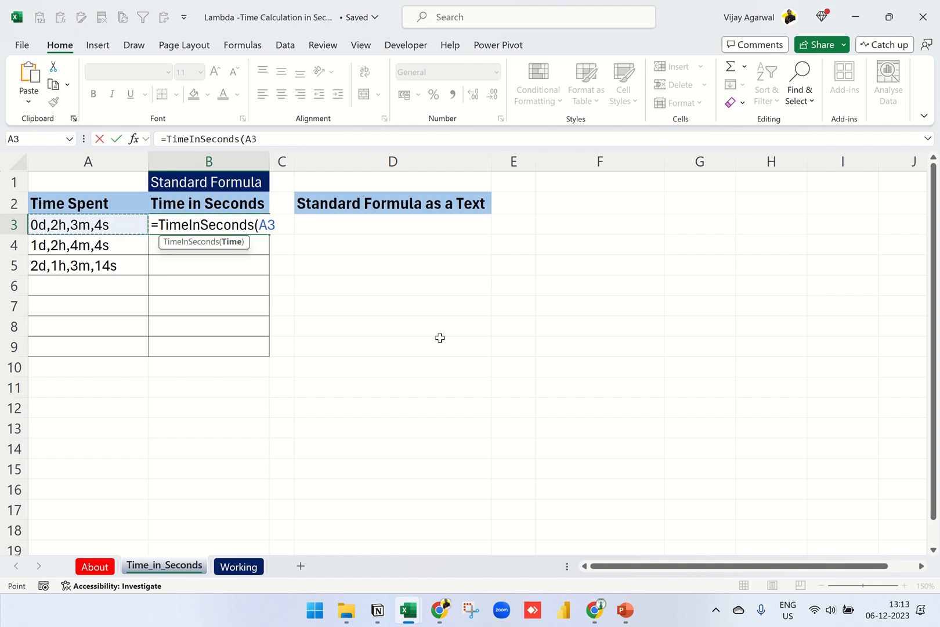
{"action": "type", "text": ")"}
{"action": "key", "text": "Return"}
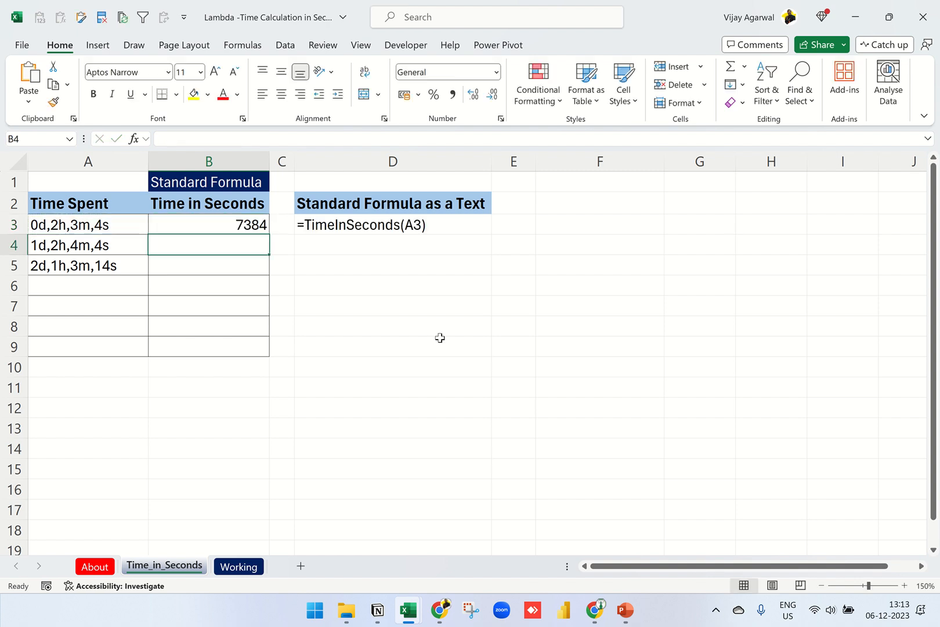
{"action": "left_click", "coordinate": [241, 225]}
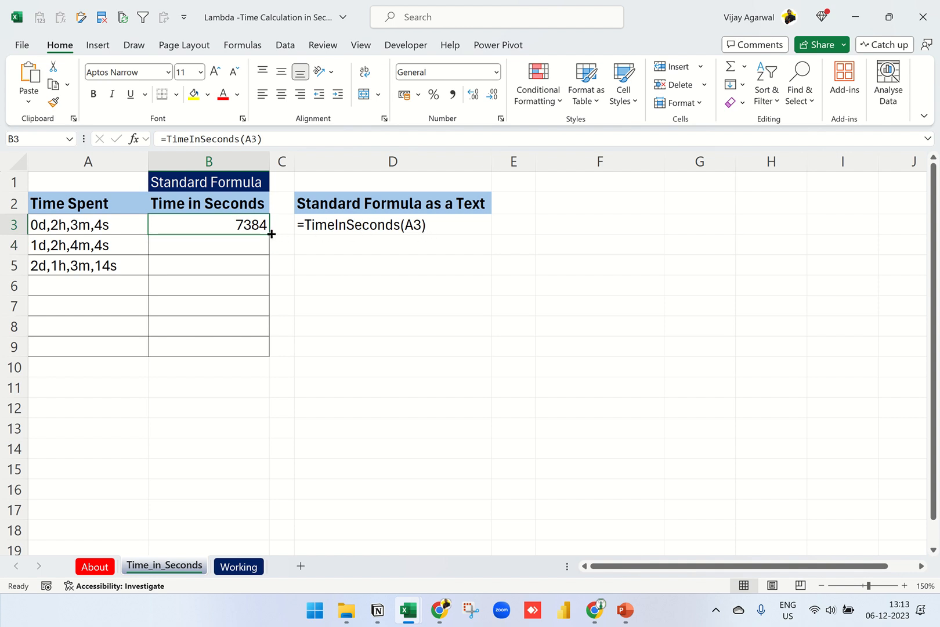
{"action": "left_click_drag", "start_coordinate": [271, 234], "coordinate": [269, 273]}
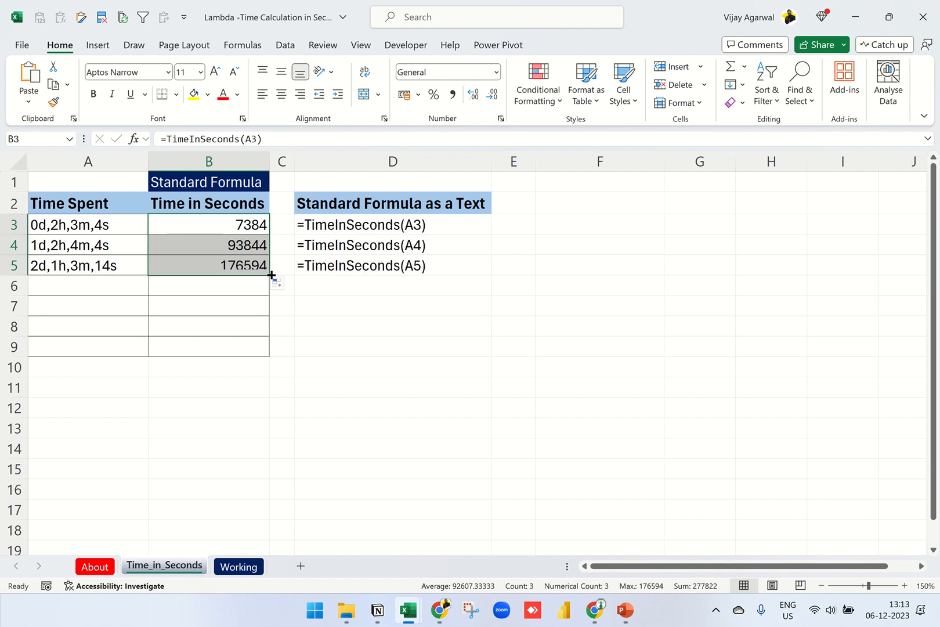
- Test the seconds formula by changing A3 to 1d,2h,3m,4s, and undo that change
{"action": "left_click", "coordinate": [75, 224]}
{"action": "left_click", "coordinate": [91, 244]}
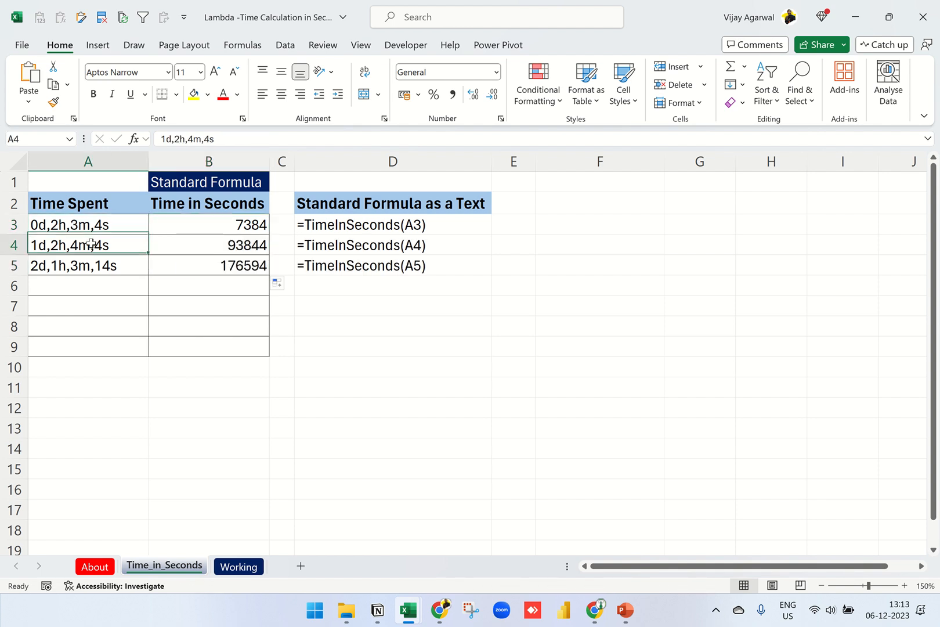
{"action": "left_click", "coordinate": [99, 264]}
{"action": "left_click", "coordinate": [39, 226]}
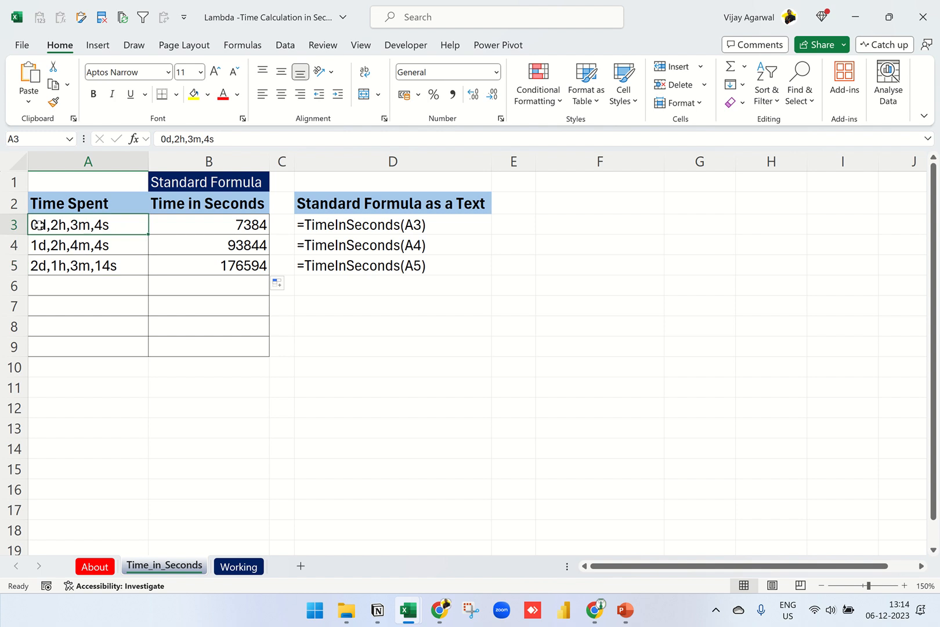
{"action": "double_click", "coordinate": [39, 228]}
{"action": "key", "text": "BackSpace"}
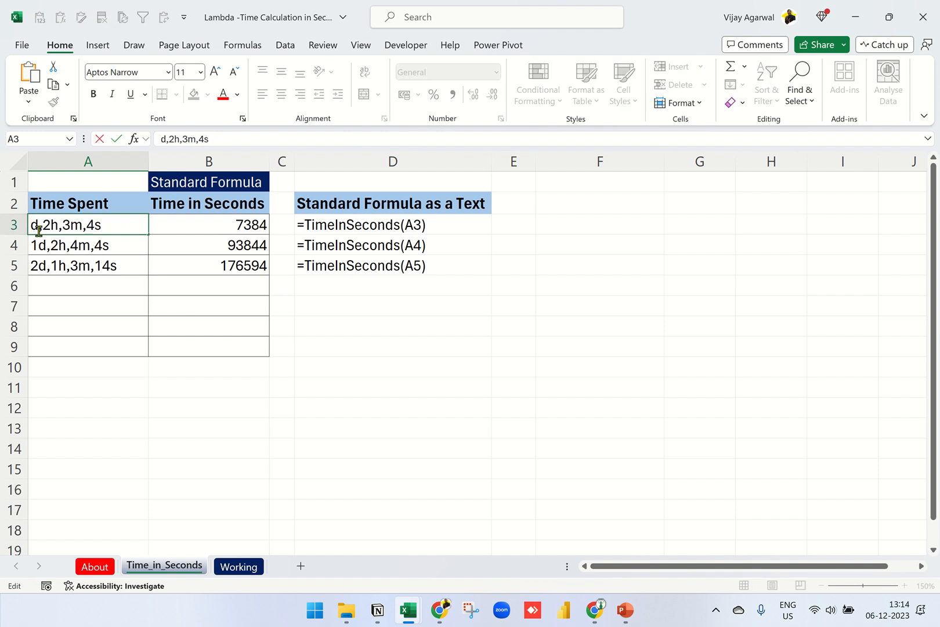
{"action": "type", "text": "1"}
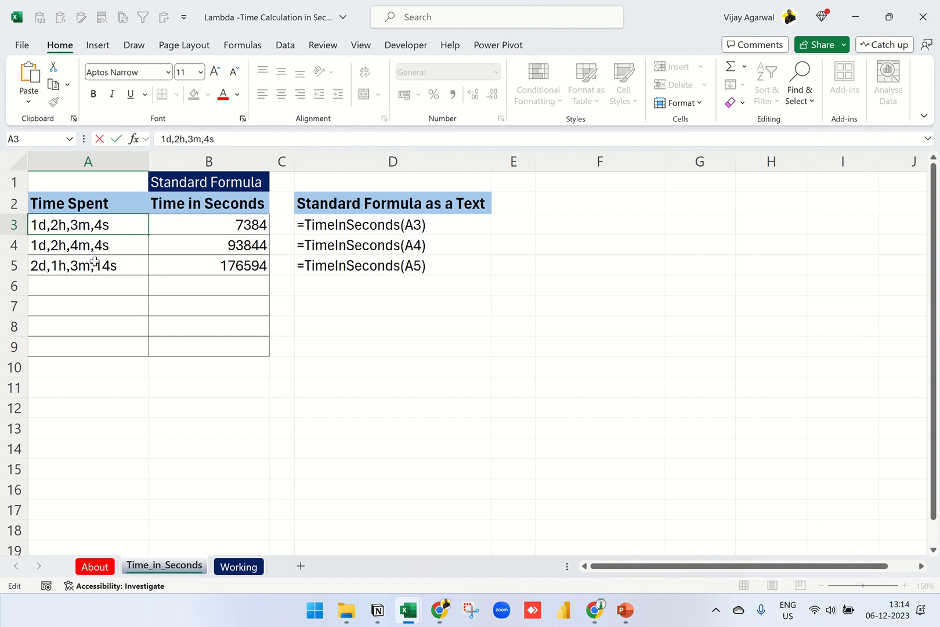
{"action": "key", "text": "Return"}
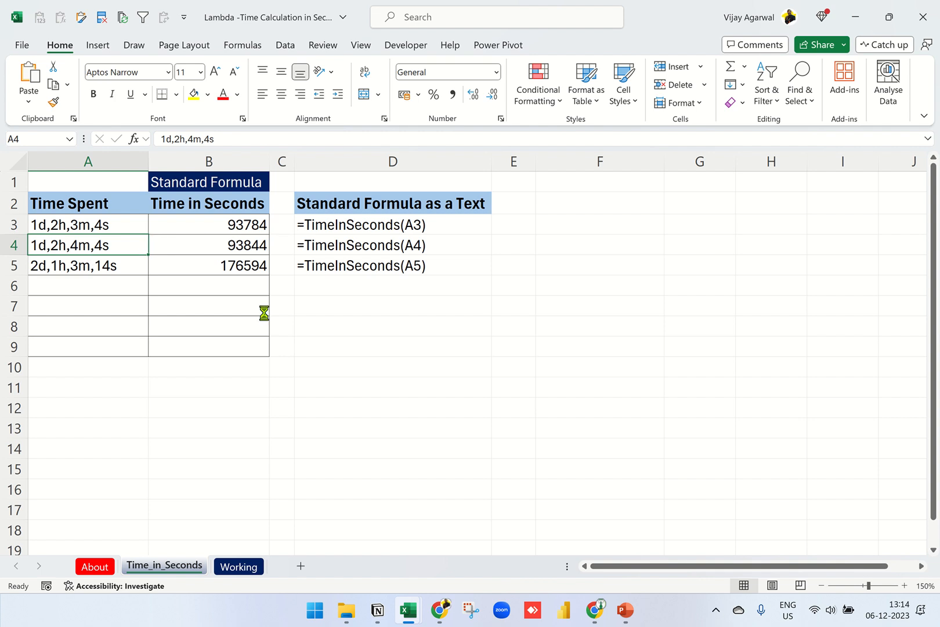
{"action": "key", "text": "ctrl+z"}
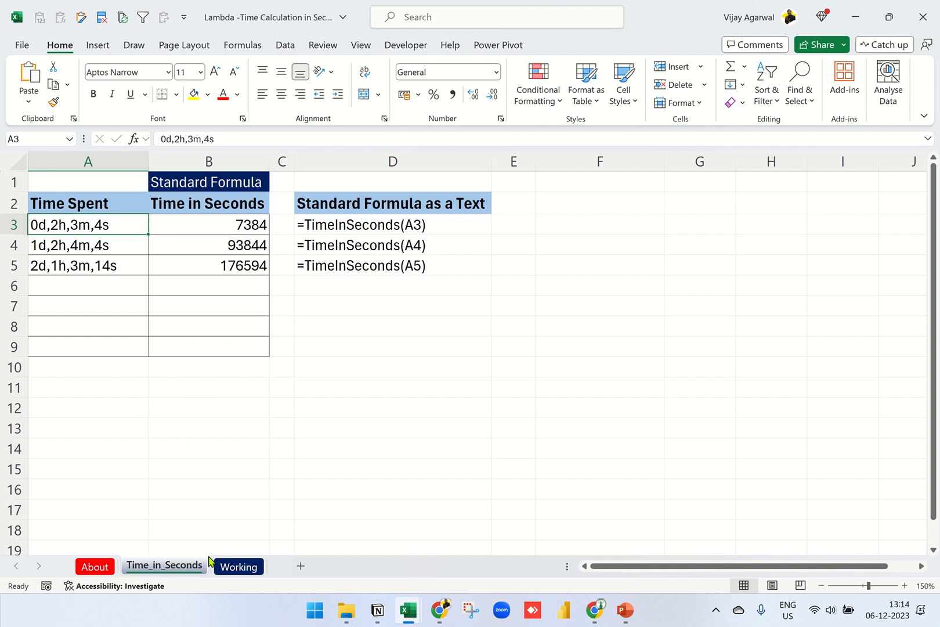
- On the Working sheet, split the first Time Spent entry at its commas by entering =TEXTSPLIT(A3,",") in D3
{"action": "left_click", "coordinate": [233, 570]}
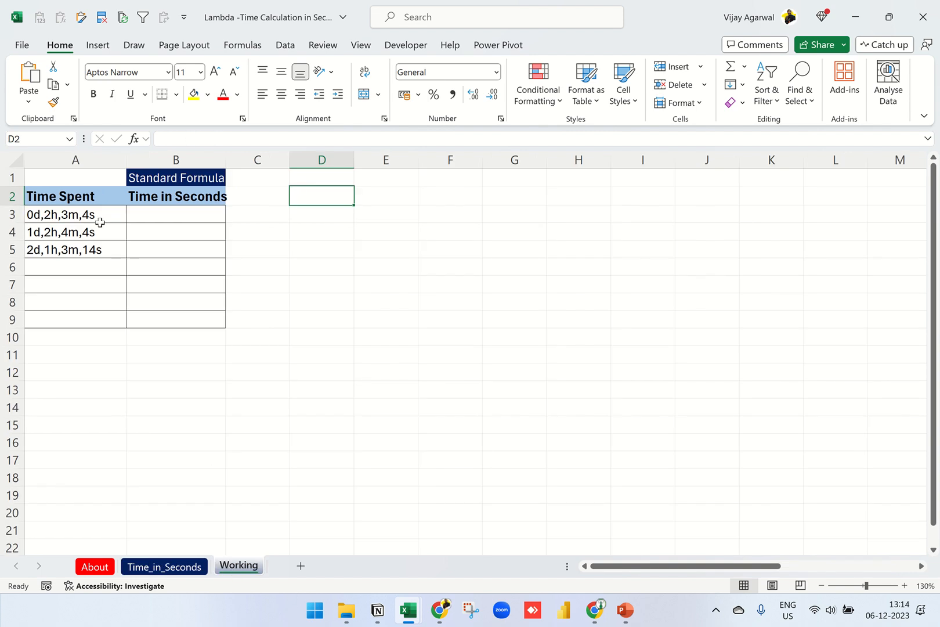
{"action": "left_click", "coordinate": [83, 202]}
{"action": "left_click_drag", "start_coordinate": [78, 214], "coordinate": [84, 250]}
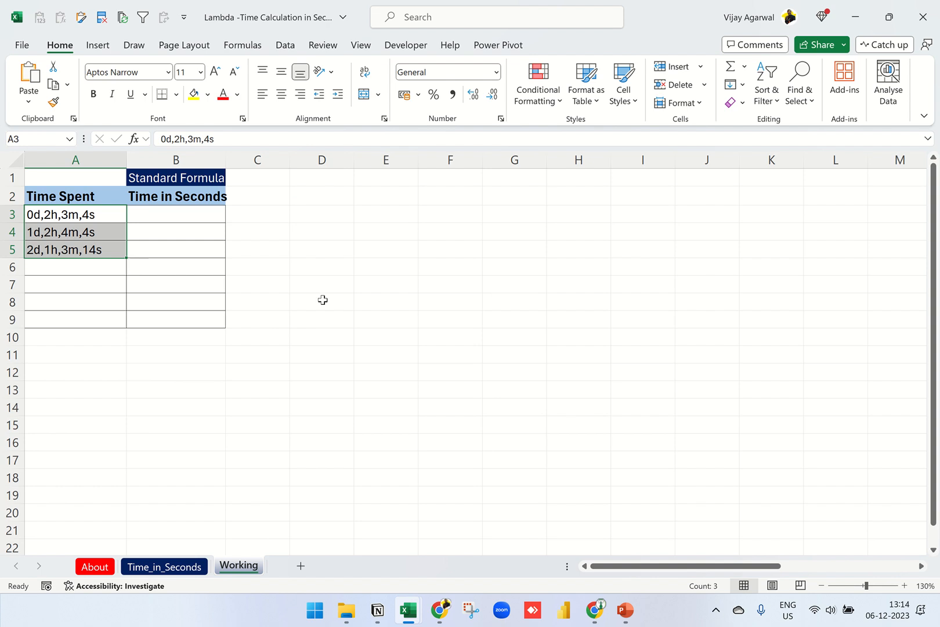
{"action": "left_click", "coordinate": [319, 216]}
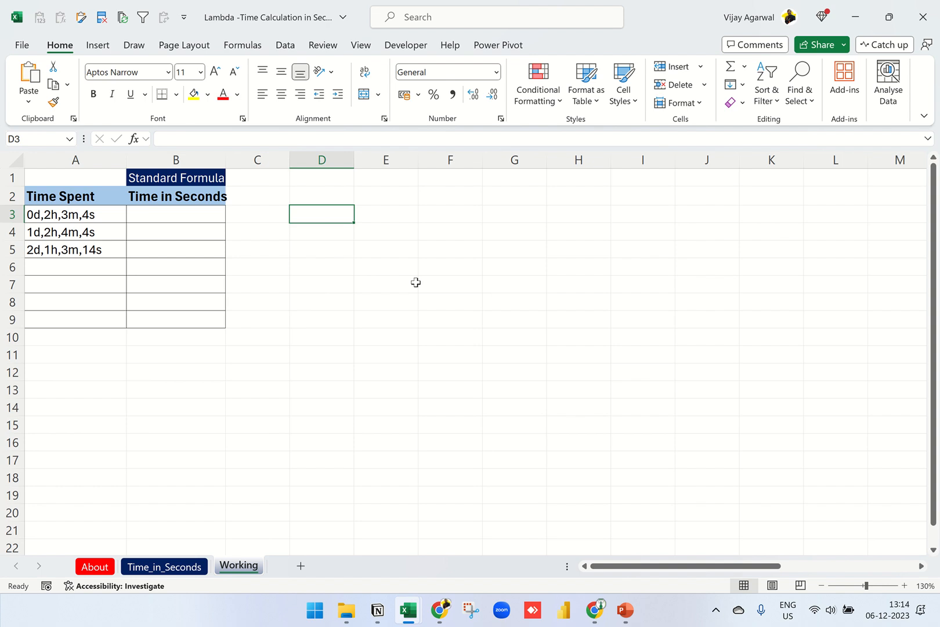
{"action": "type", "text": "=text"}
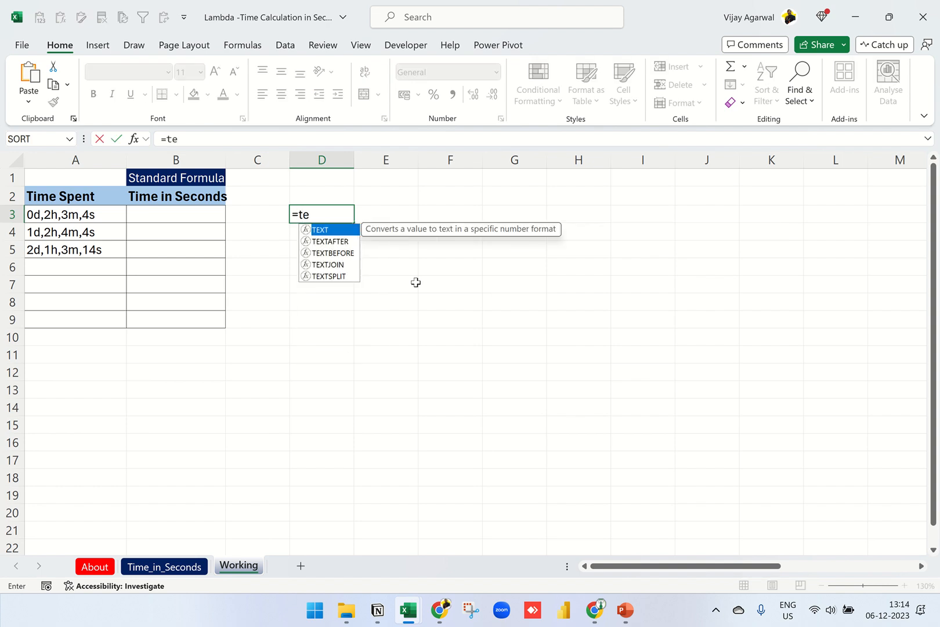
{"action": "key", "text": "Down"}
{"action": "key", "text": "Down"}
{"action": "key", "text": "Down"}
{"action": "key", "text": "Down"}
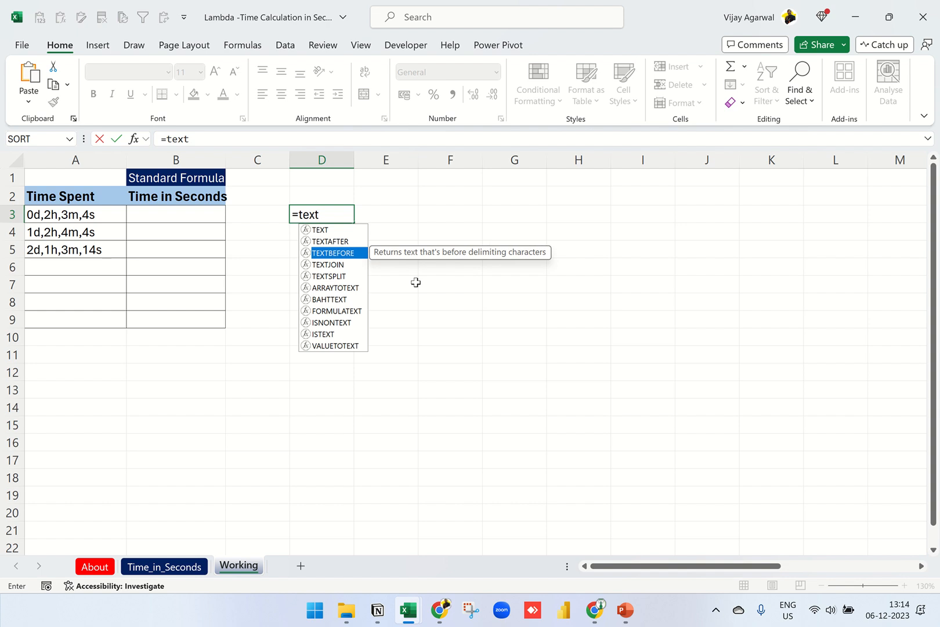
{"action": "key", "text": "Tab"}
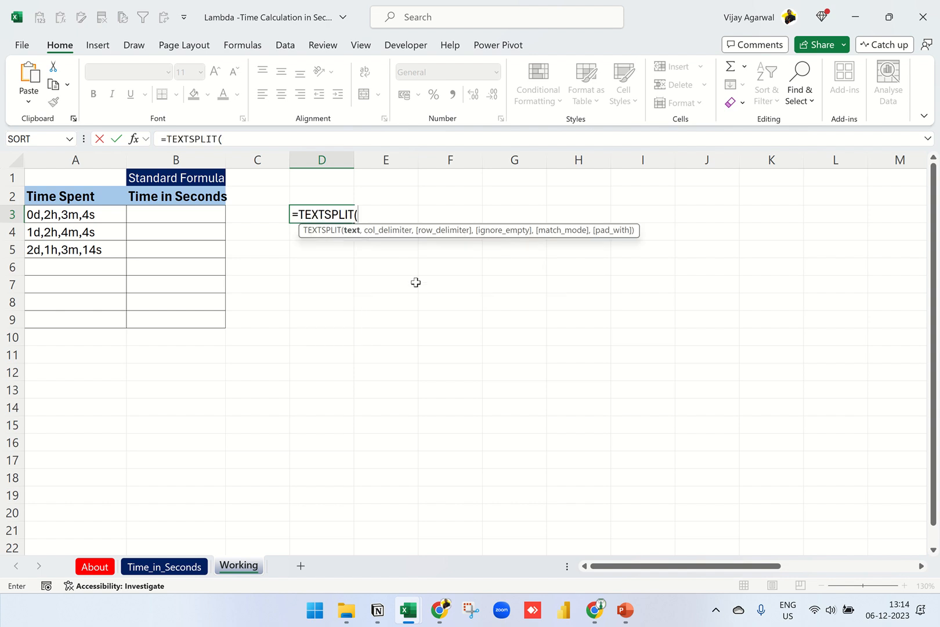
{"action": "left_click", "coordinate": [76, 216]}
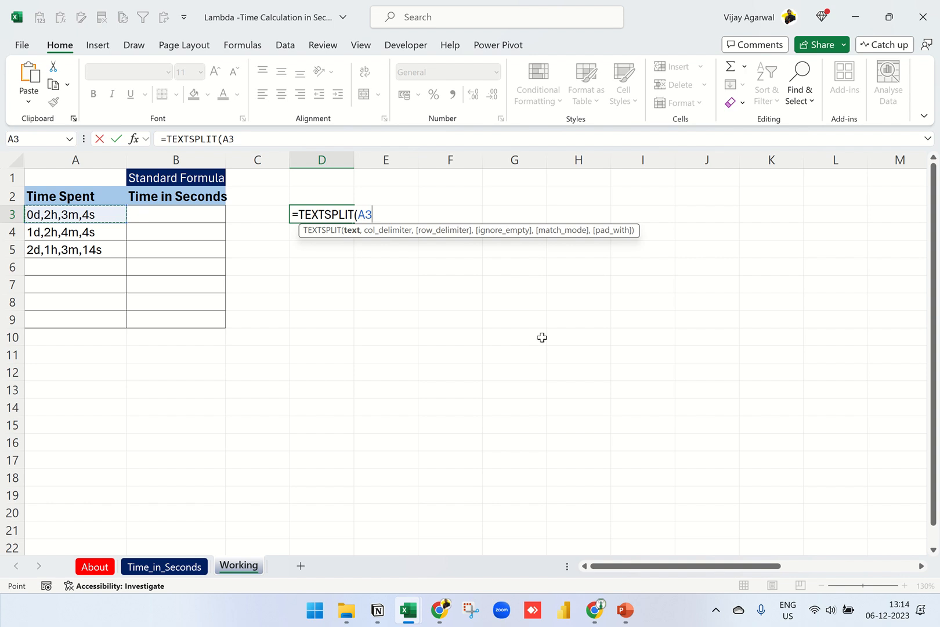
{"action": "type", "text": ","}
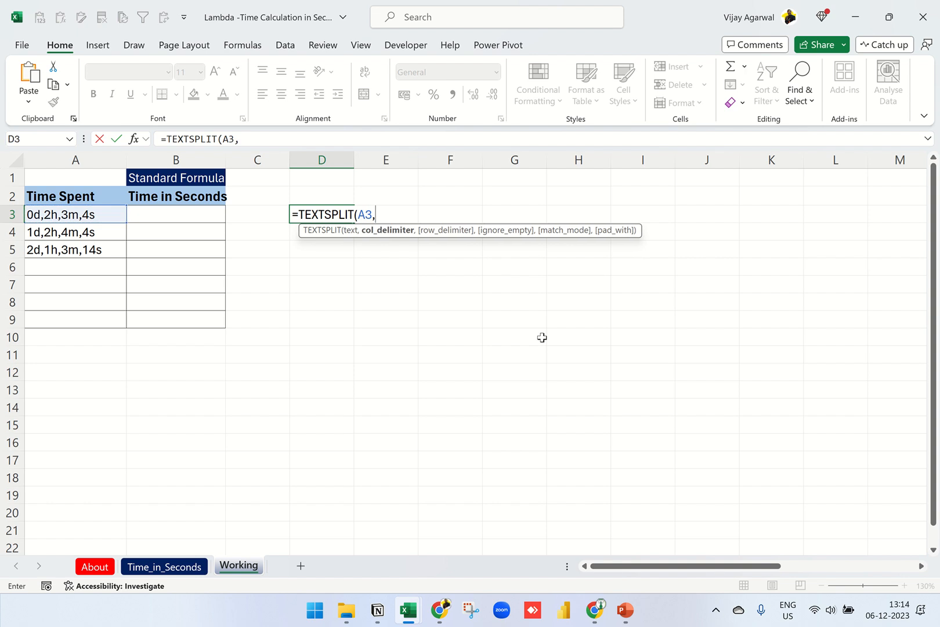
{"action": "type", "text": "\",\""}
{"action": "key", "text": "Return"}
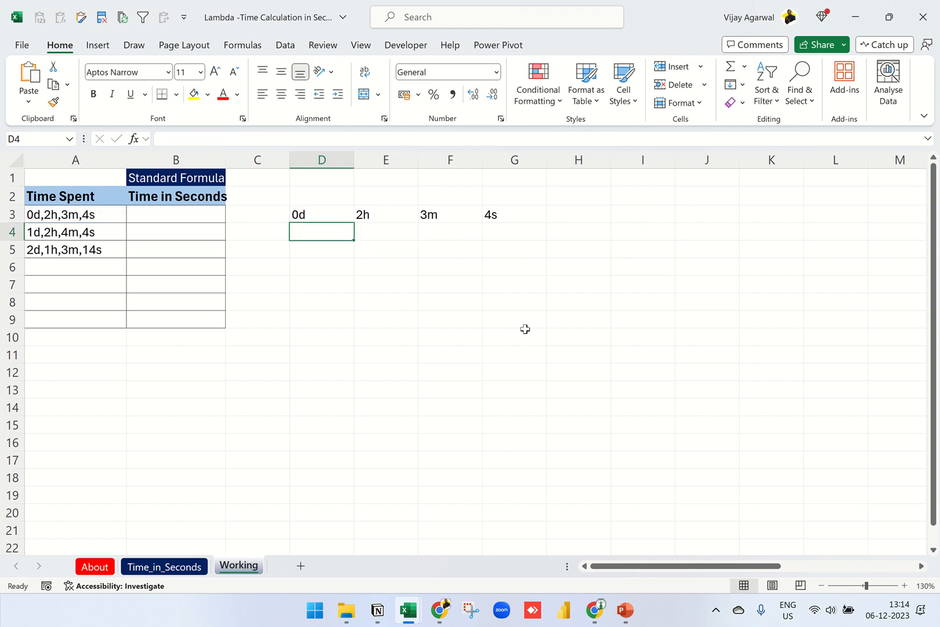
- Examine the separate day, hour, minute and second parts of the split text in D3:G3
{"action": "left_click", "coordinate": [326, 214]}
{"action": "left_click", "coordinate": [364, 216]}
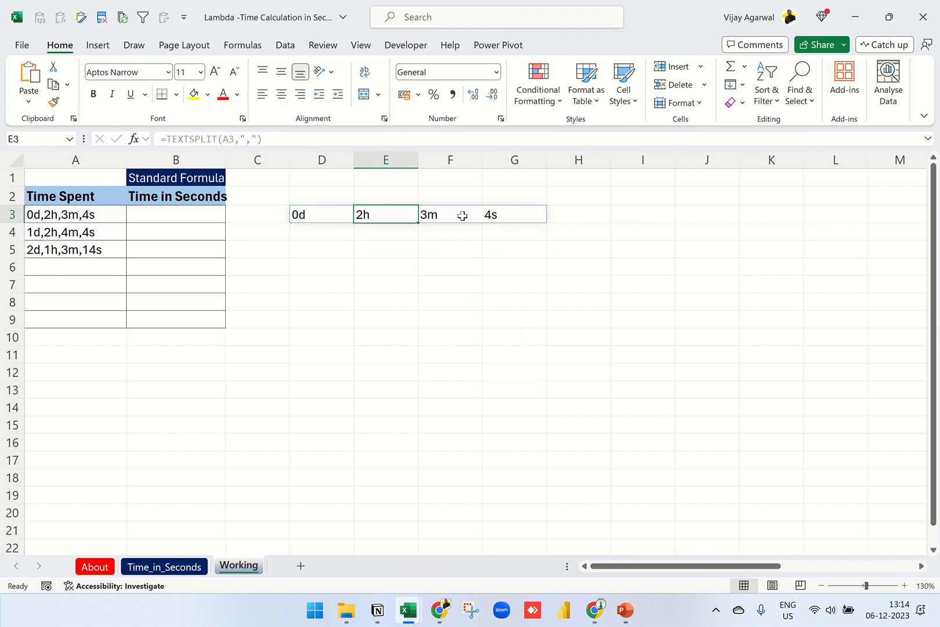
{"action": "left_click", "coordinate": [462, 214]}
{"action": "left_click", "coordinate": [505, 214]}
{"action": "left_click", "coordinate": [324, 217]}
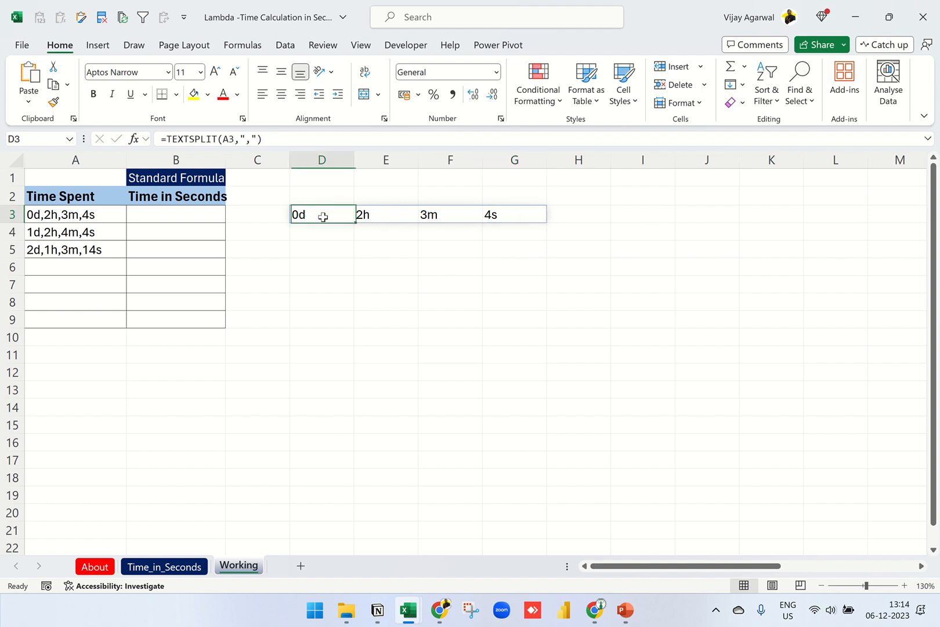
{"action": "left_click", "coordinate": [394, 216]}
{"action": "left_click", "coordinate": [454, 216]}
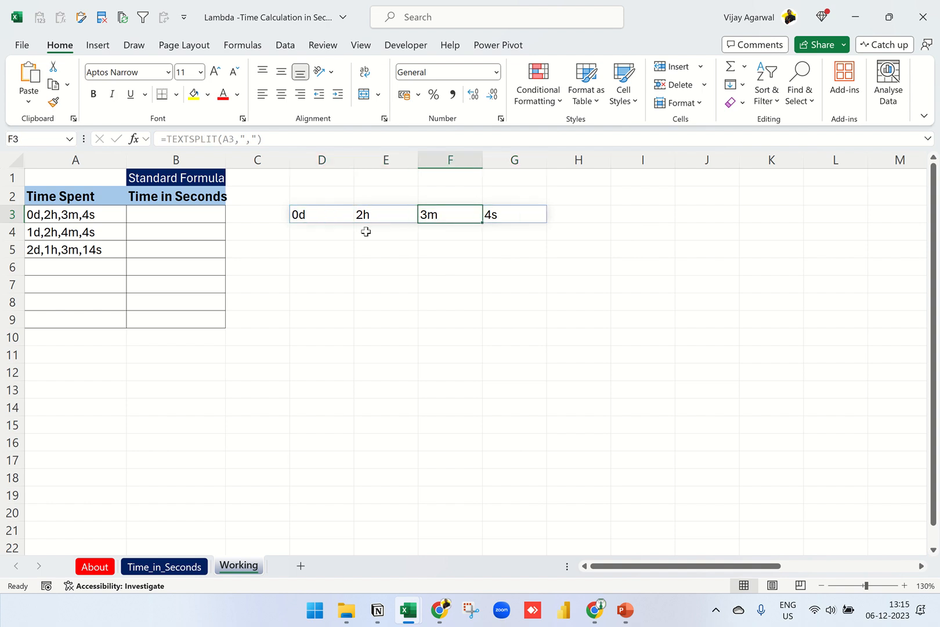
{"action": "left_click", "coordinate": [316, 218]}
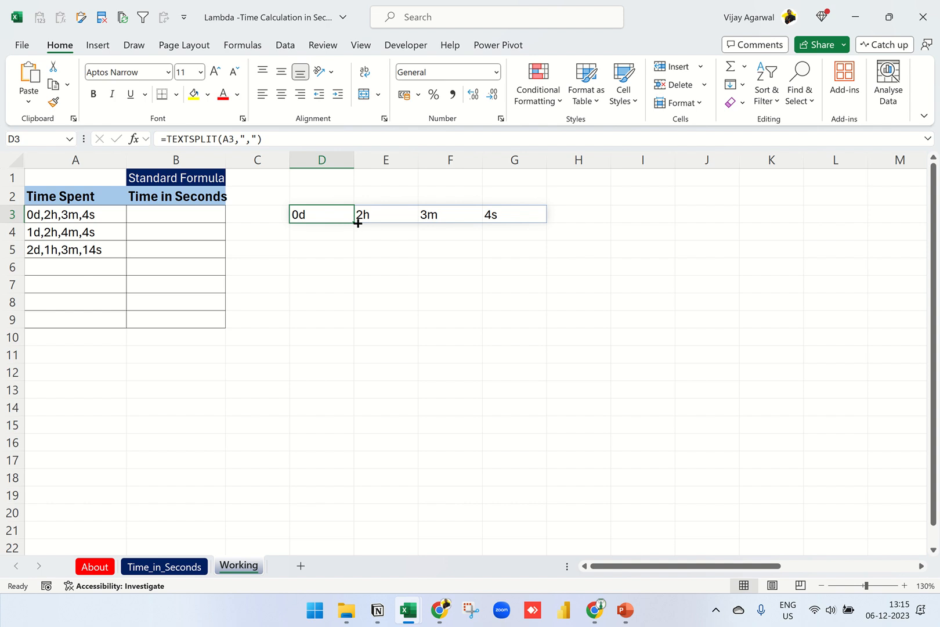
{"action": "left_click", "coordinate": [374, 216]}
{"action": "left_click", "coordinate": [431, 216]}
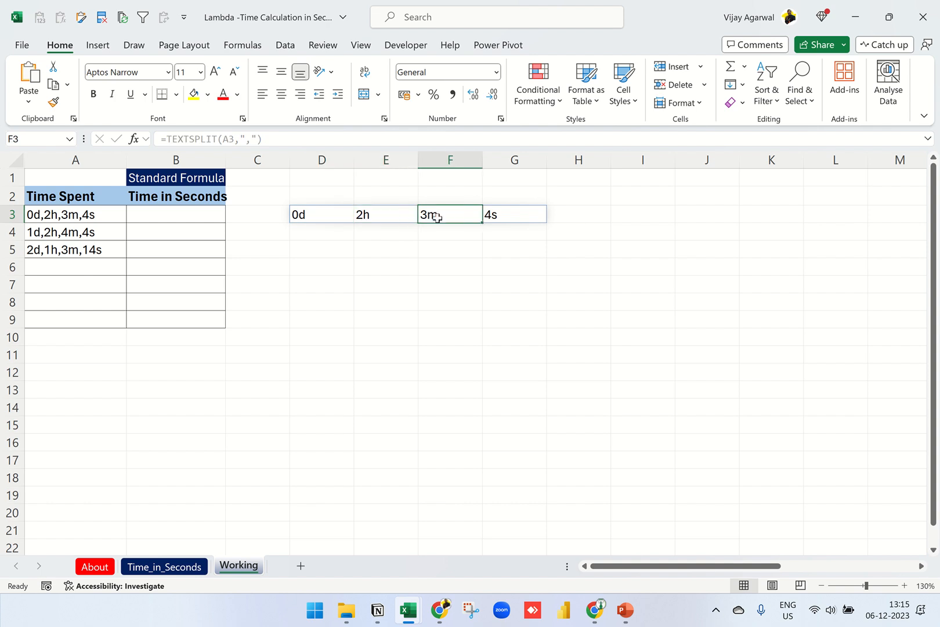
{"action": "left_click", "coordinate": [495, 218]}
- Label the split columns by entering d, h, m and s in cells D2 to G2
{"action": "left_click", "coordinate": [323, 197]}
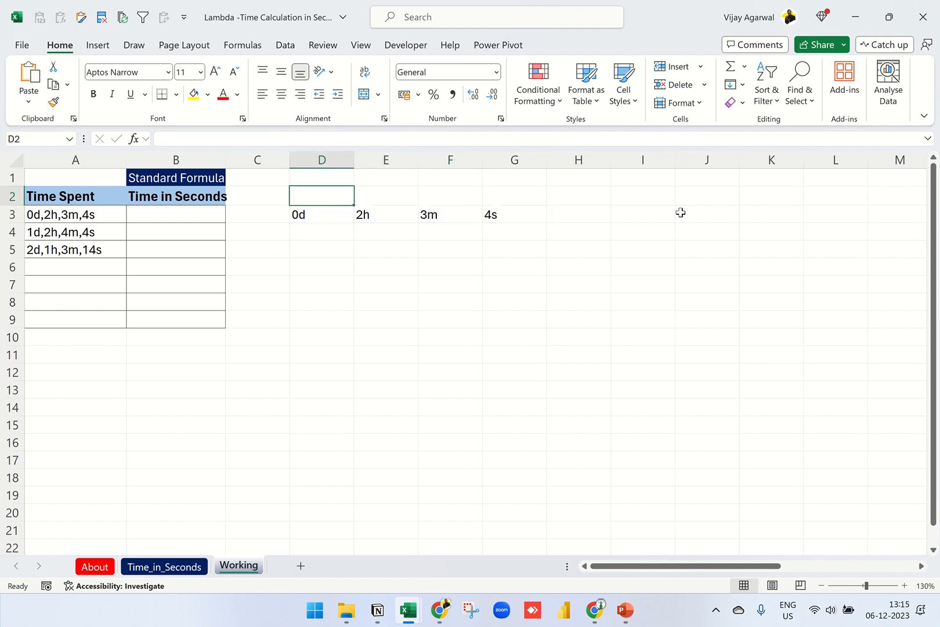
{"action": "type", "text": "d"}
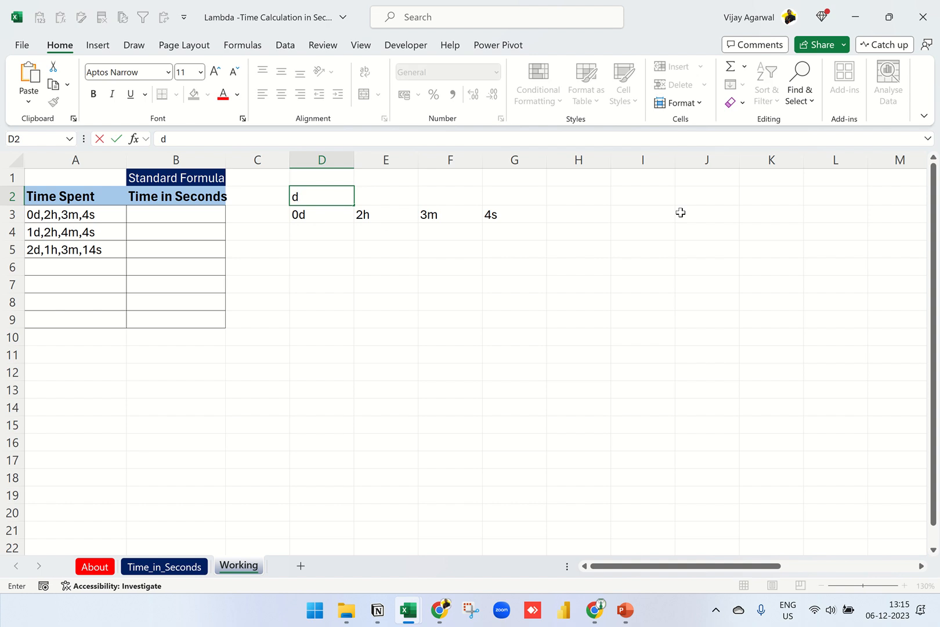
{"action": "key", "text": "Tab"}
{"action": "type", "text": "h"}
{"action": "key", "text": "Tab"}
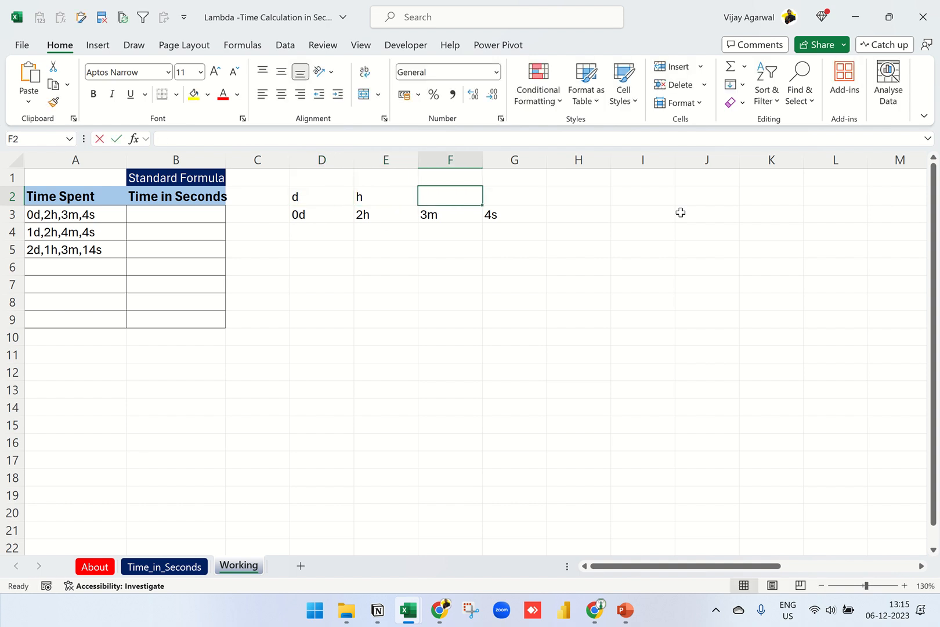
{"action": "type", "text": "m"}
{"action": "key", "text": "Tab"}
{"action": "type", "text": "s"}
{"action": "key", "text": "Return"}
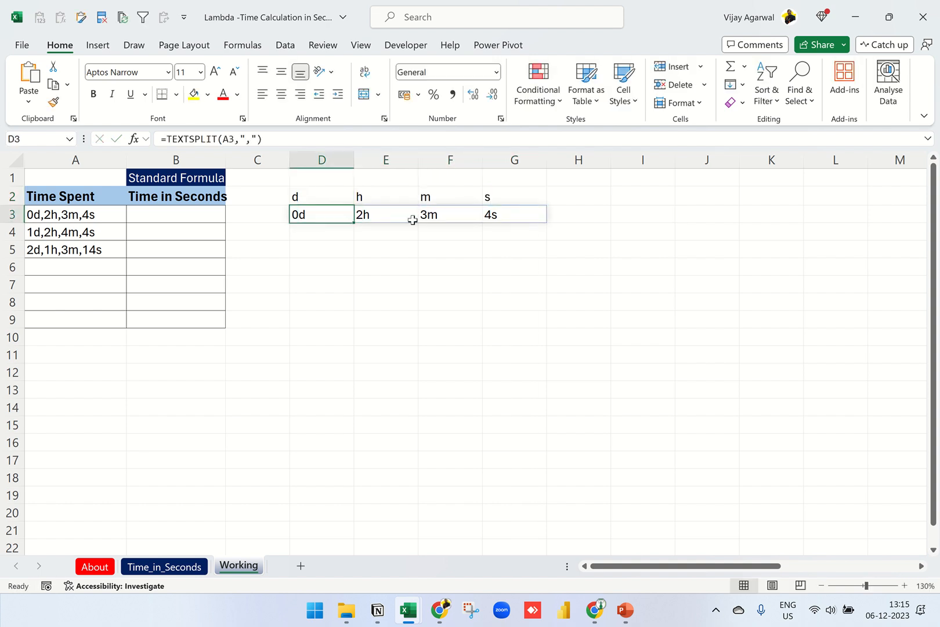
- Fill the unit label cells D2:G2 with yellow
{"action": "left_click_drag", "start_coordinate": [331, 194], "coordinate": [544, 193]}
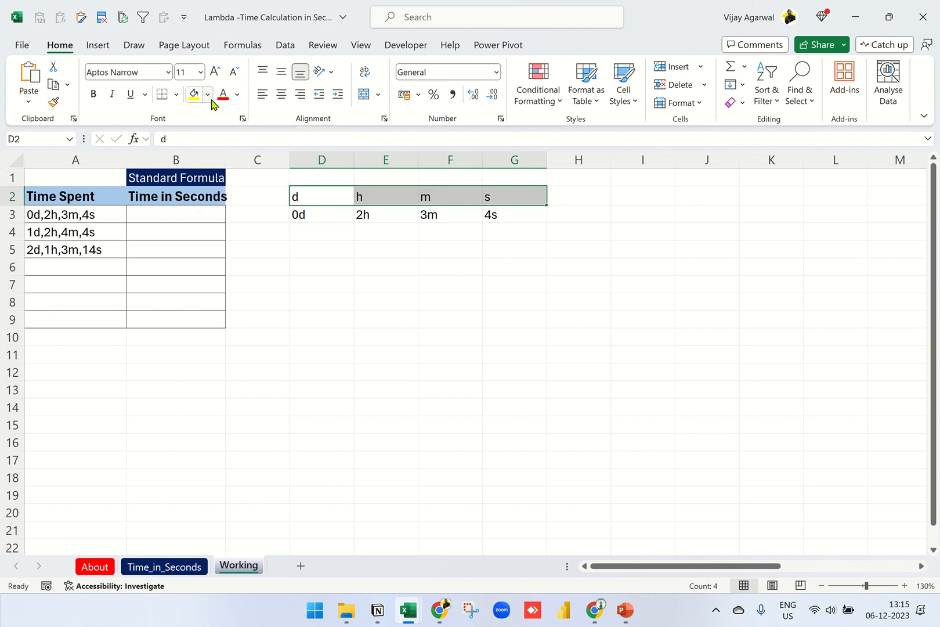
{"action": "left_click", "coordinate": [197, 99]}
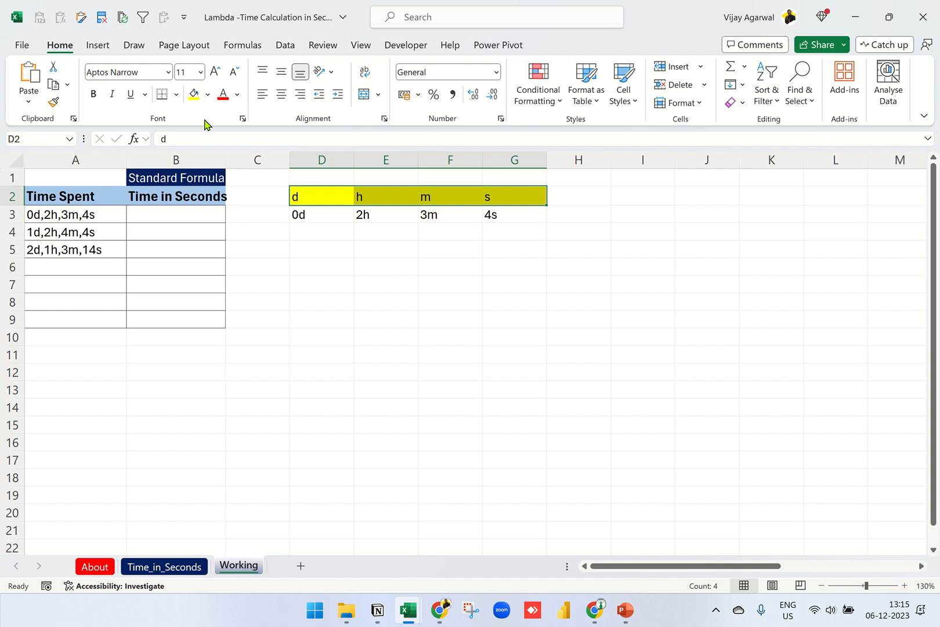
- Strip the unit letters from the split values by changing D3 to =TEXTBEFORE(TEXTSPLIT(A3,","),D2:G2)
{"action": "left_click", "coordinate": [304, 214]}
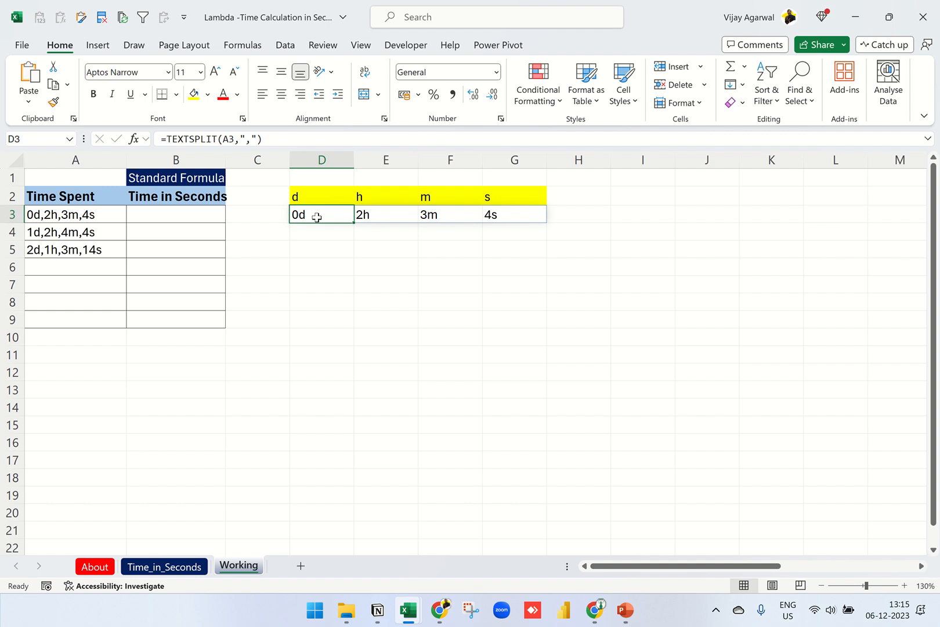
{"action": "left_click", "coordinate": [168, 138]}
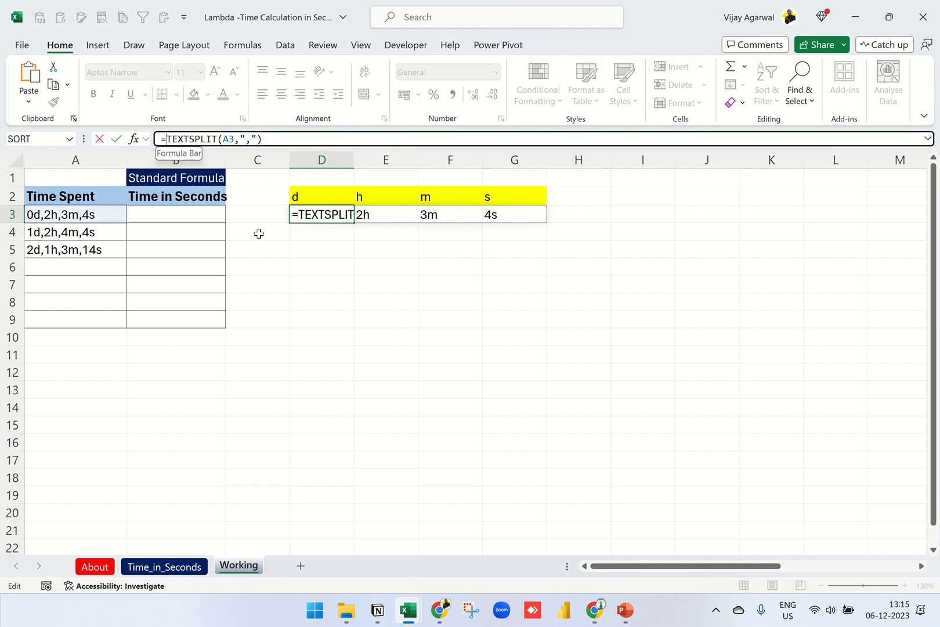
{"action": "type", "text": "text"}
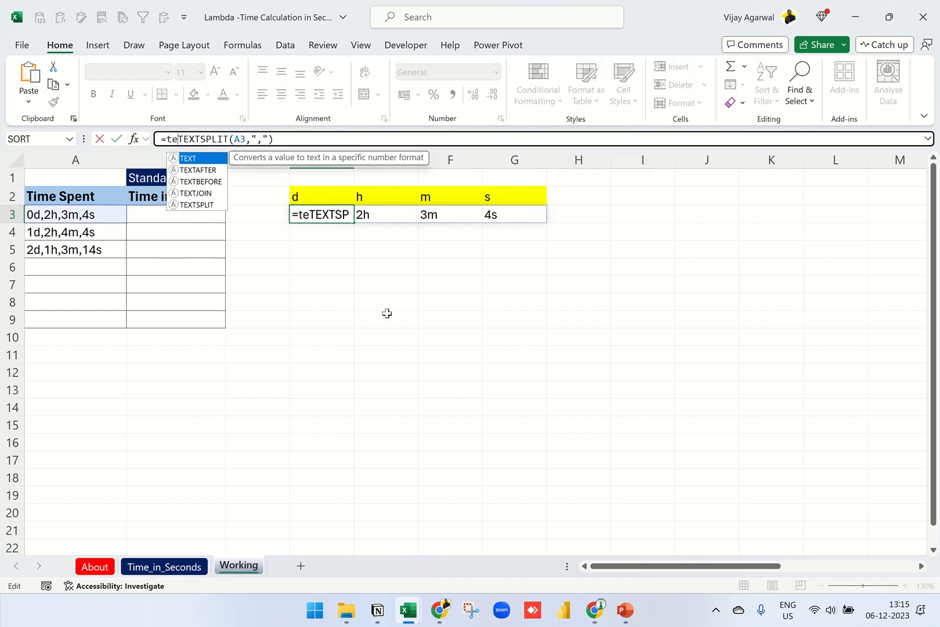
{"action": "key", "text": "Down"}
{"action": "key", "text": "Down"}
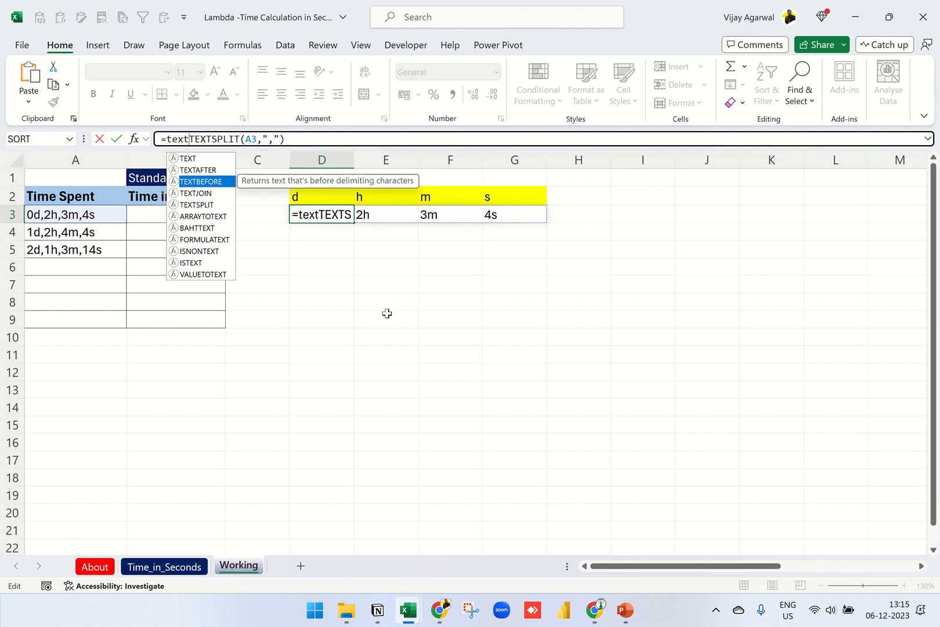
{"action": "key", "text": "Tab"}
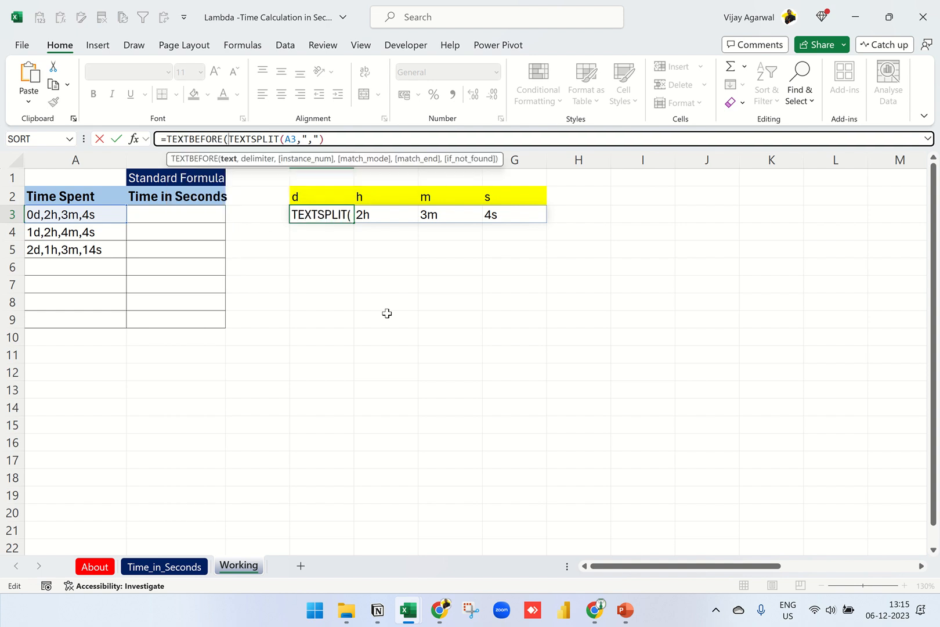
{"action": "left_click", "coordinate": [332, 140]}
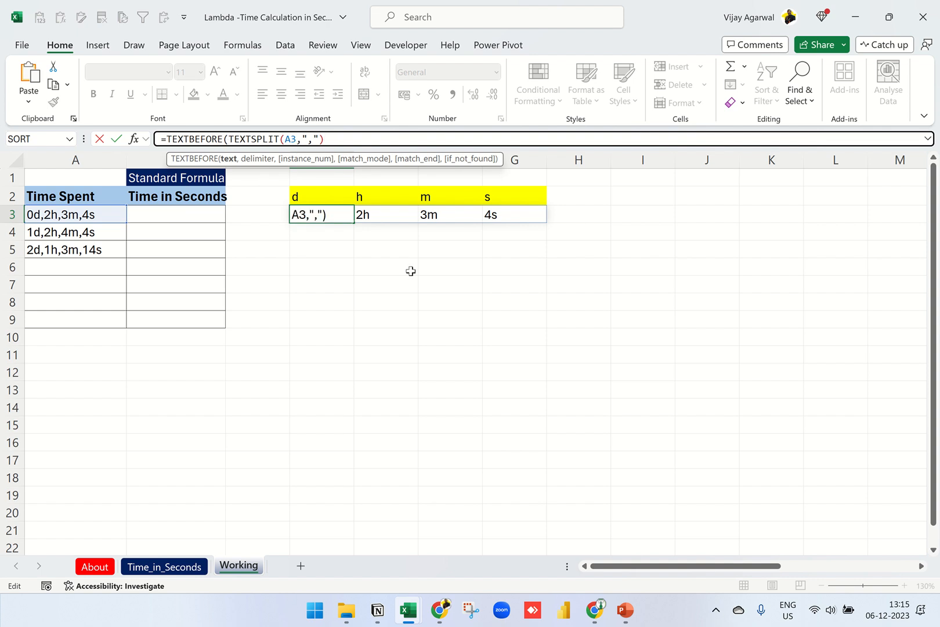
{"action": "type", "text": ","}
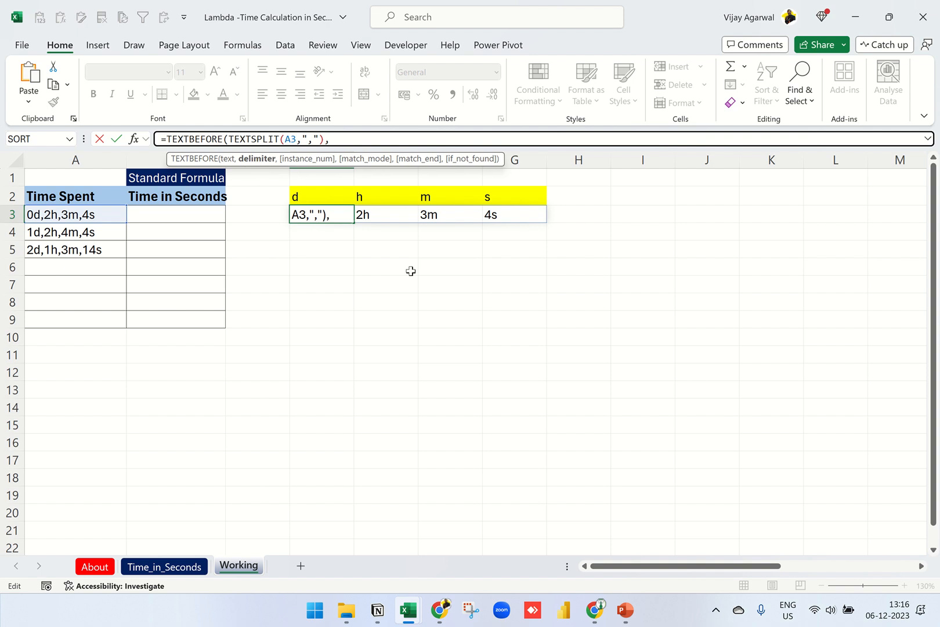
{"action": "left_click", "coordinate": [324, 198]}
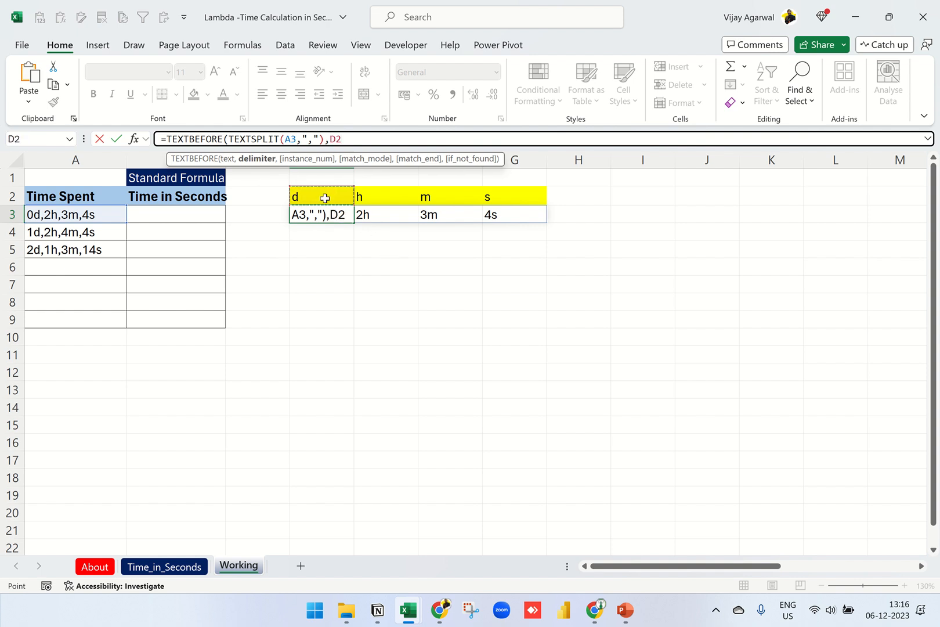
{"action": "left_click_drag", "start_coordinate": [513, 200], "coordinate": [490, 196]}
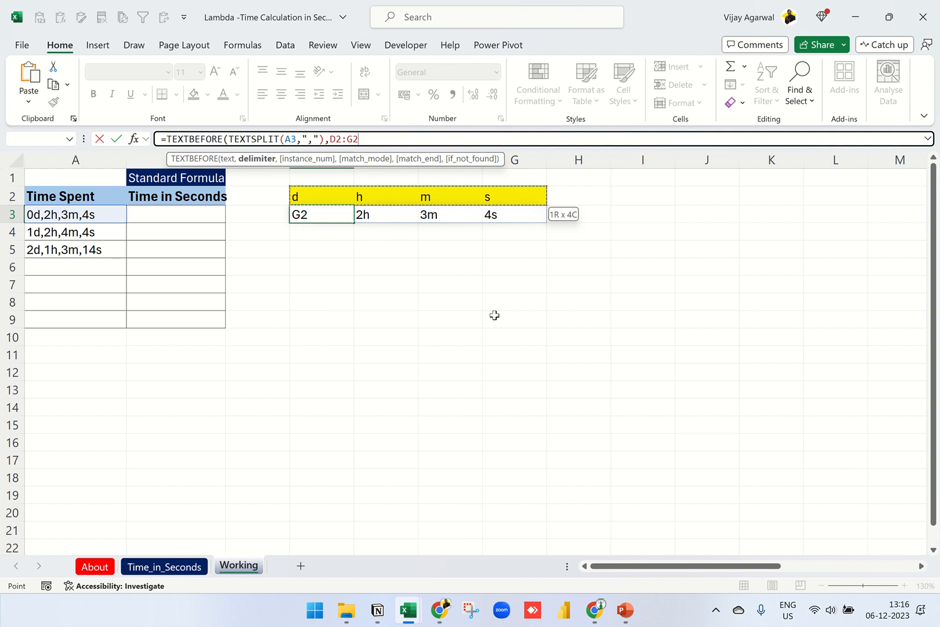
{"action": "key", "text": "Return"}
{"action": "key", "text": "Return"}
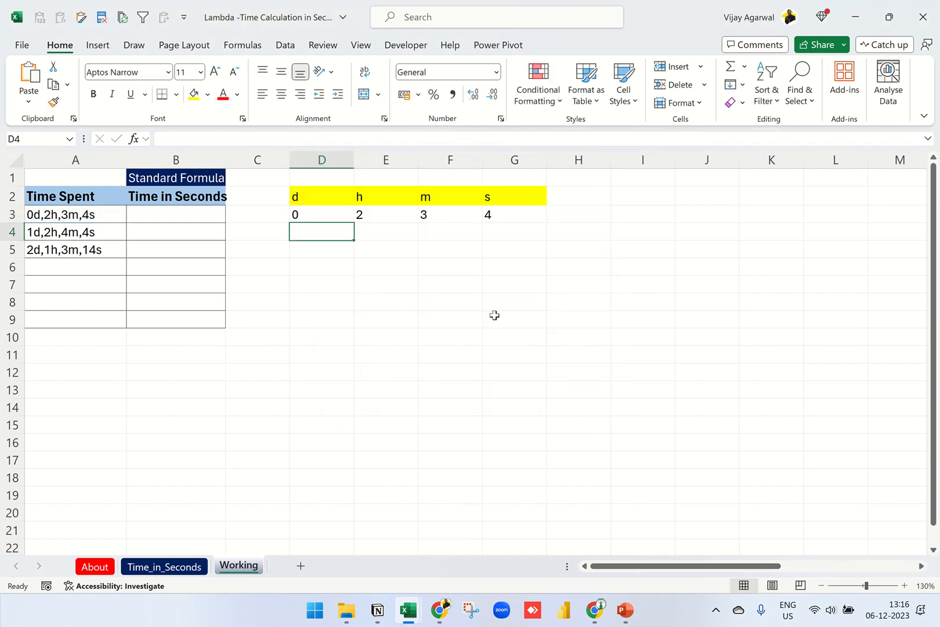
- Examine the extracted day, hour, minute and second values in D3:G3
{"action": "left_click", "coordinate": [327, 216]}
{"action": "left_click", "coordinate": [375, 215]}
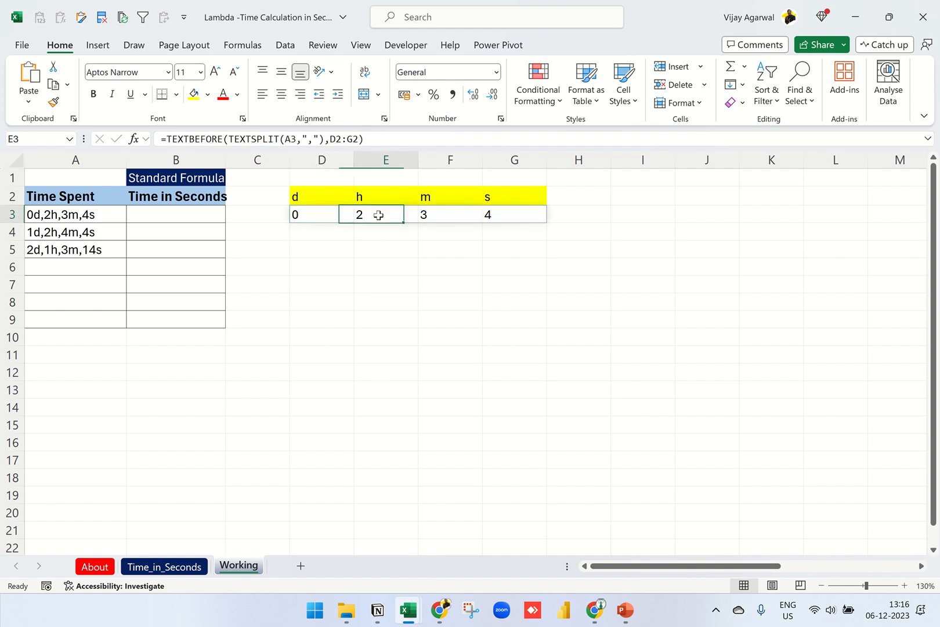
{"action": "left_click", "coordinate": [463, 216]}
{"action": "left_click", "coordinate": [519, 218]}
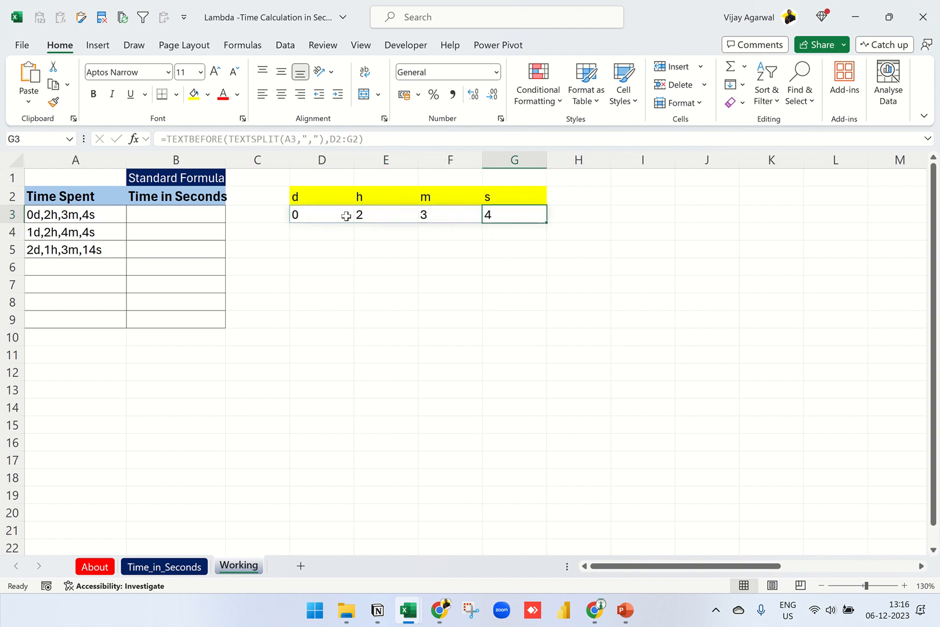
{"action": "left_click_drag", "start_coordinate": [328, 214], "coordinate": [488, 215]}
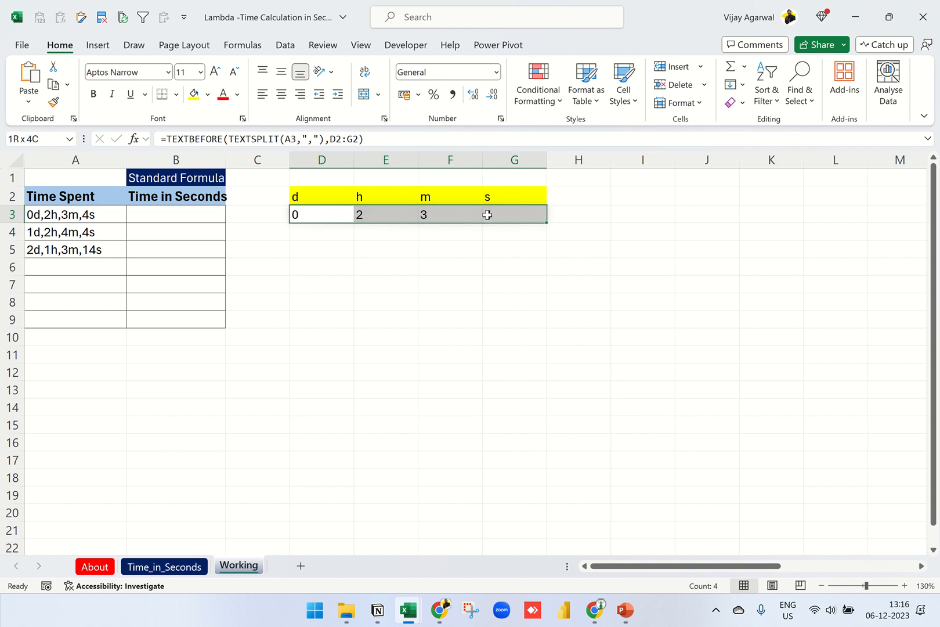
{"action": "left_click", "coordinate": [341, 218]}
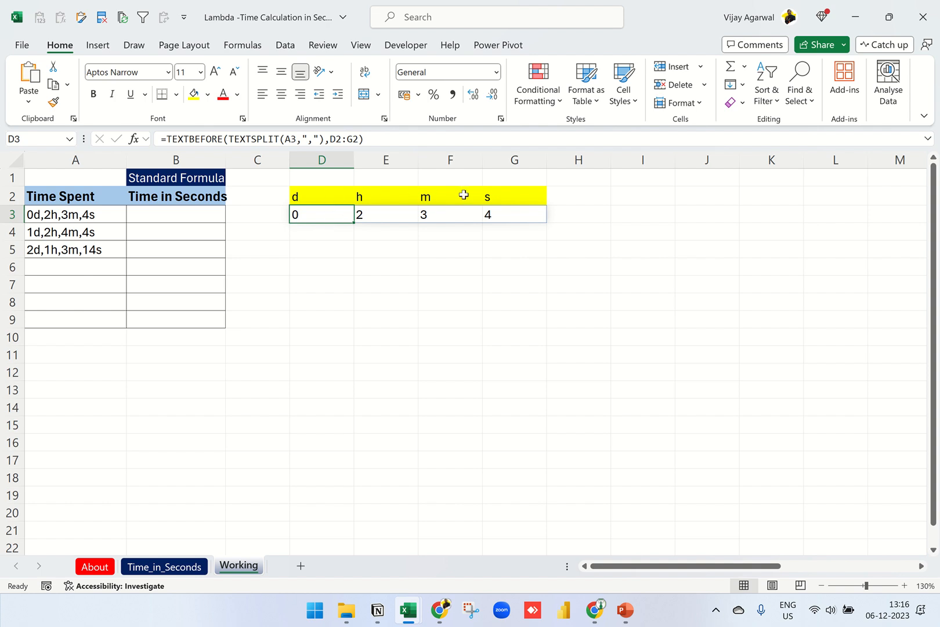
- Enter the seconds multipliers above the unit labels: 1 in G1 for s and 60 in F1 for m
{"action": "left_click", "coordinate": [489, 198]}
{"action": "left_click", "coordinate": [510, 179]}
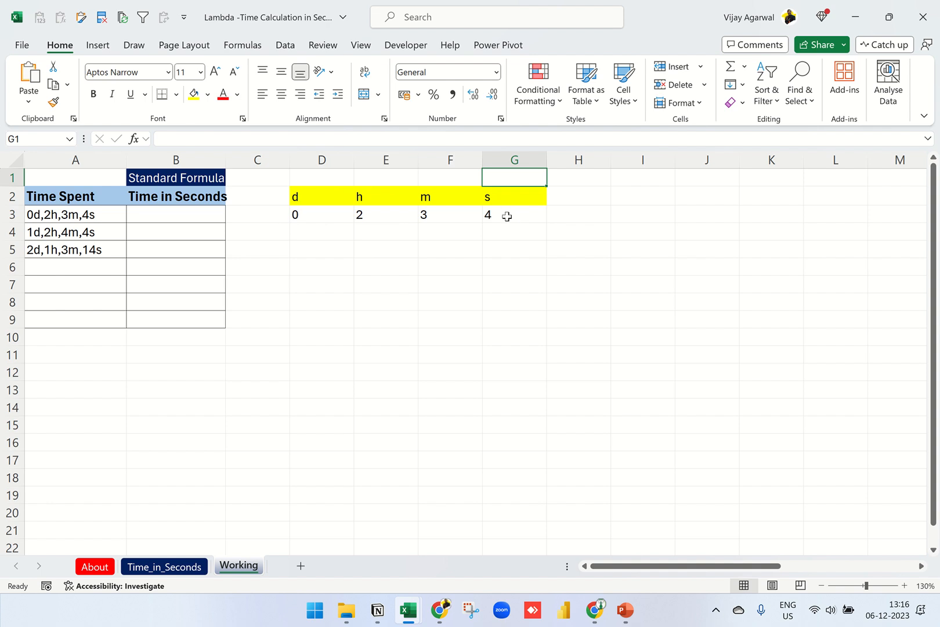
{"action": "type", "text": "1"}
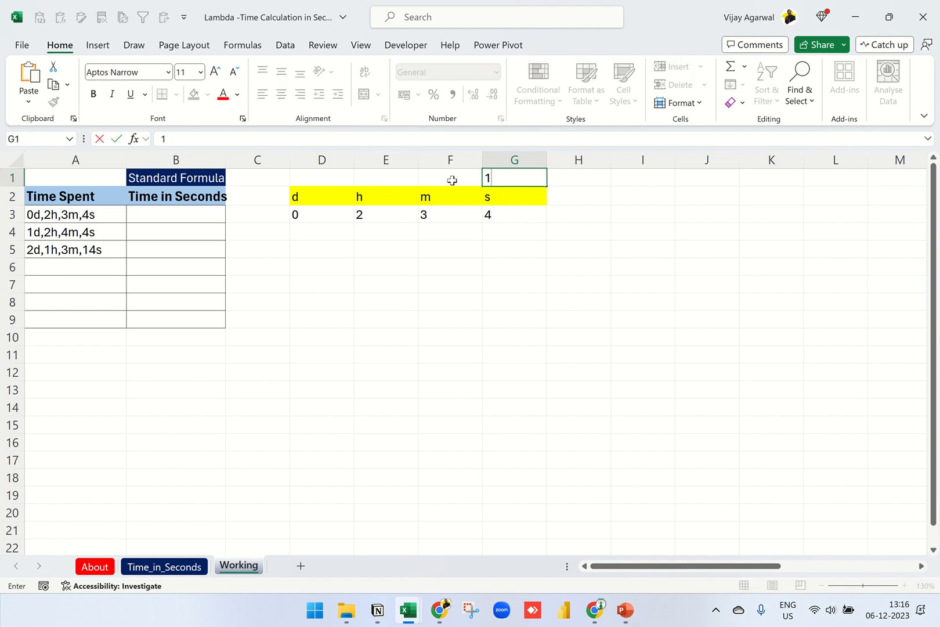
{"action": "left_click", "coordinate": [453, 179]}
{"action": "type", "text": "60"}
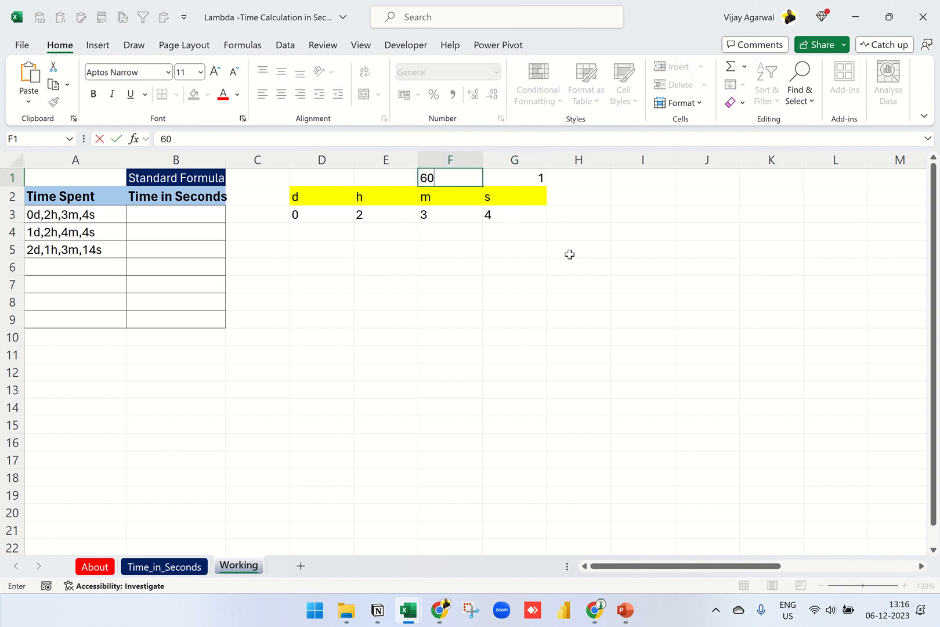
{"action": "key", "text": "Return"}
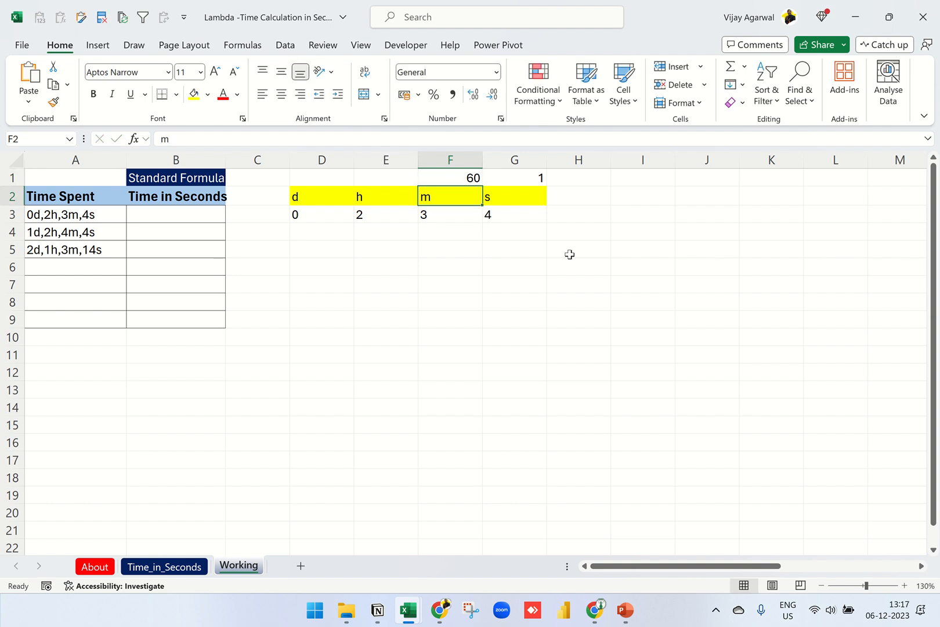
- Enter the hour multiplier =60*60 in E1 and the day multiplier =24*60*60 in D1
{"action": "key", "text": "Up"}
{"action": "key", "text": "Left"}
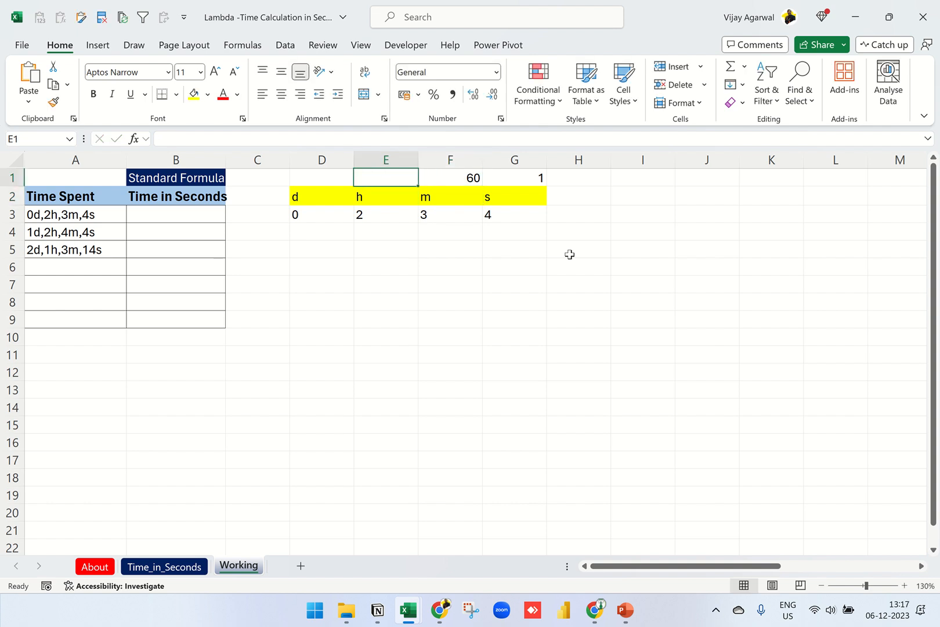
{"action": "type", "text": "=60"}
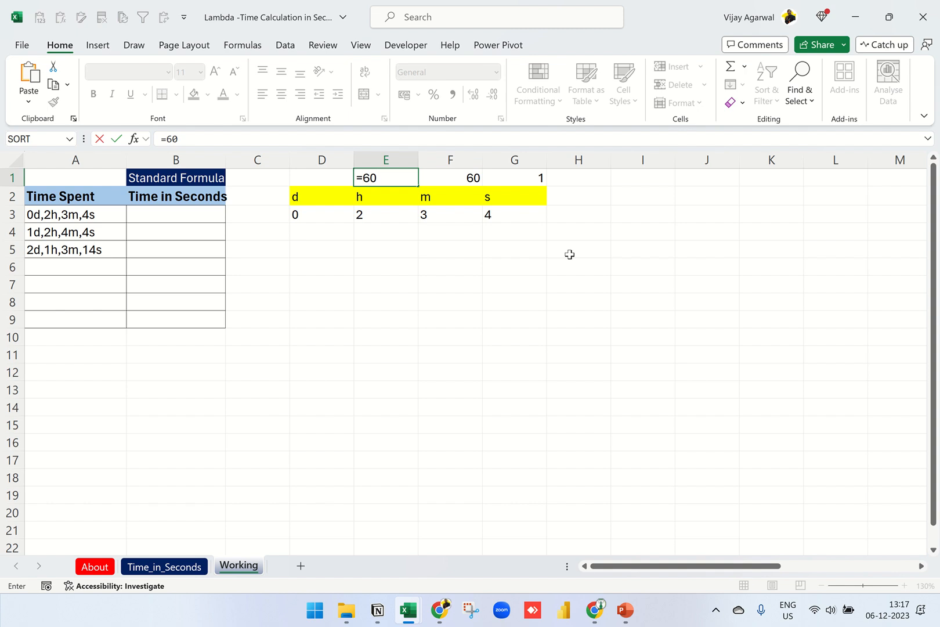
{"action": "type", "text": "*60"}
{"action": "key", "text": "Return"}
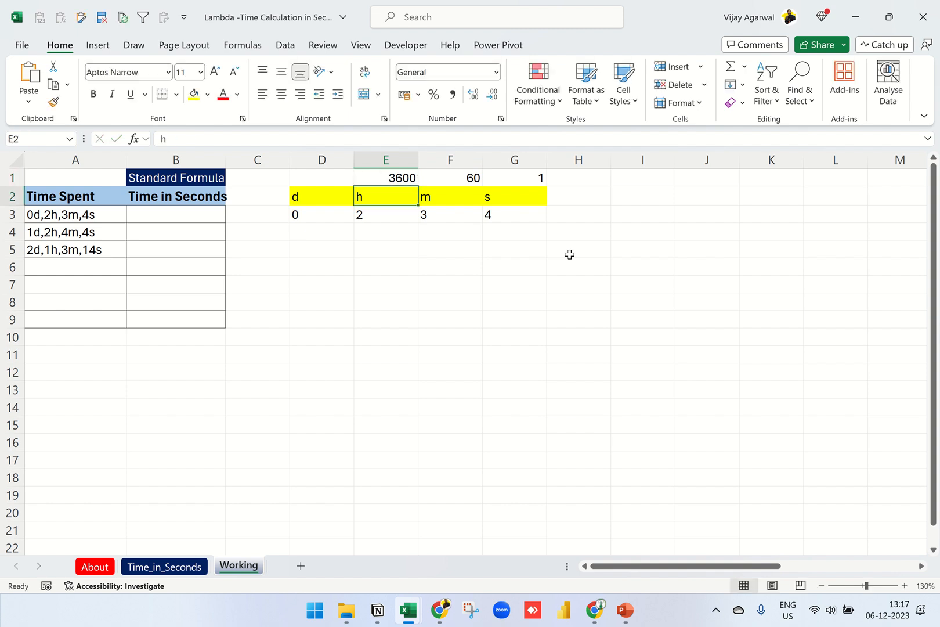
{"action": "left_click", "coordinate": [304, 180]}
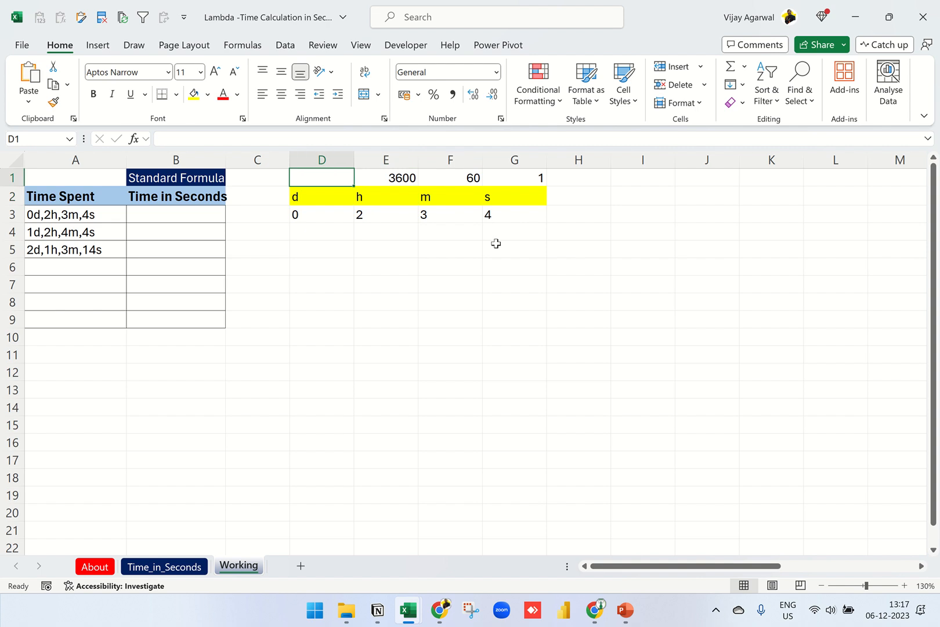
{"action": "type", "text": "=24"}
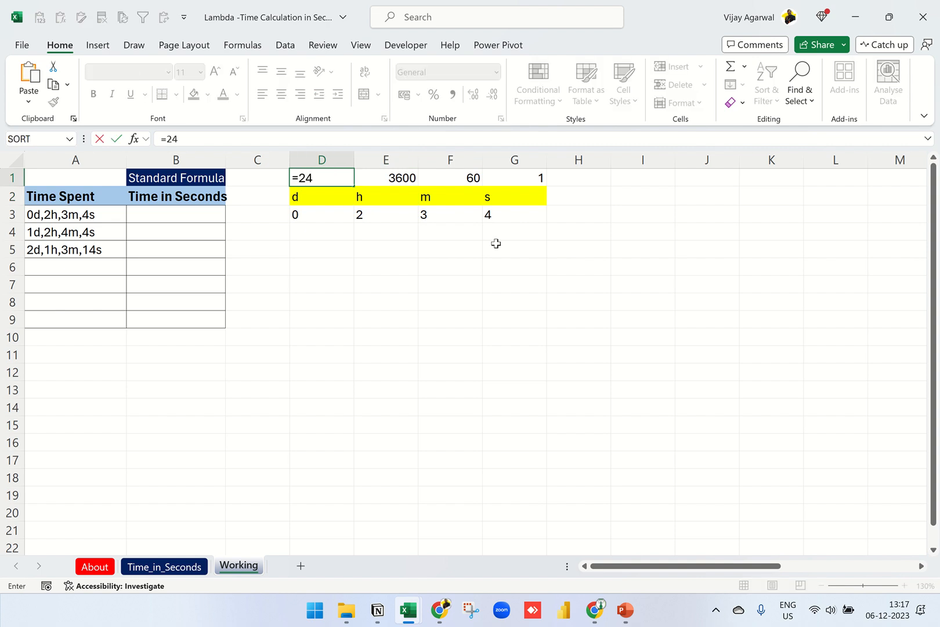
{"action": "type", "text": "*60*60"}
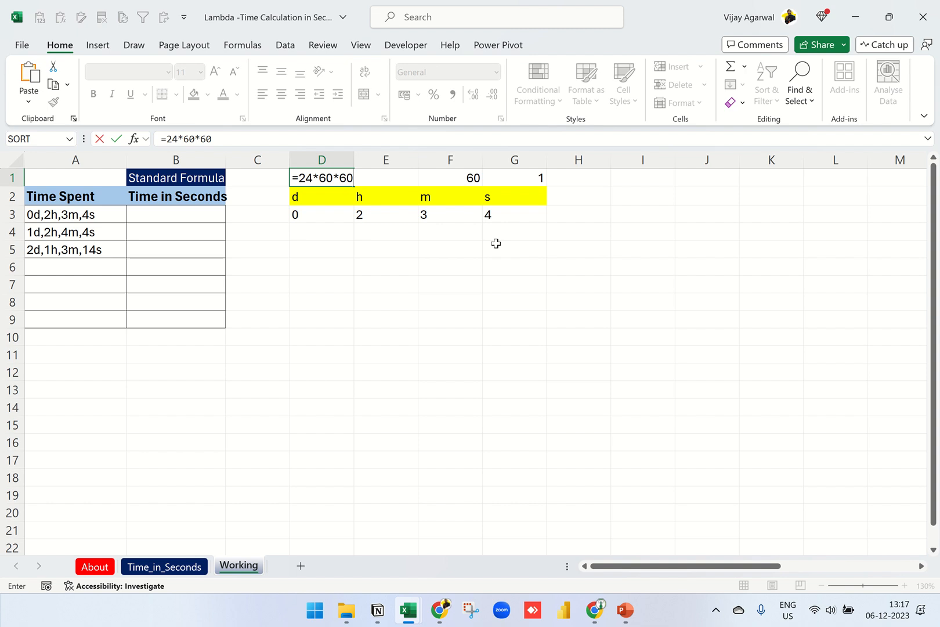
{"action": "key", "text": "Return"}
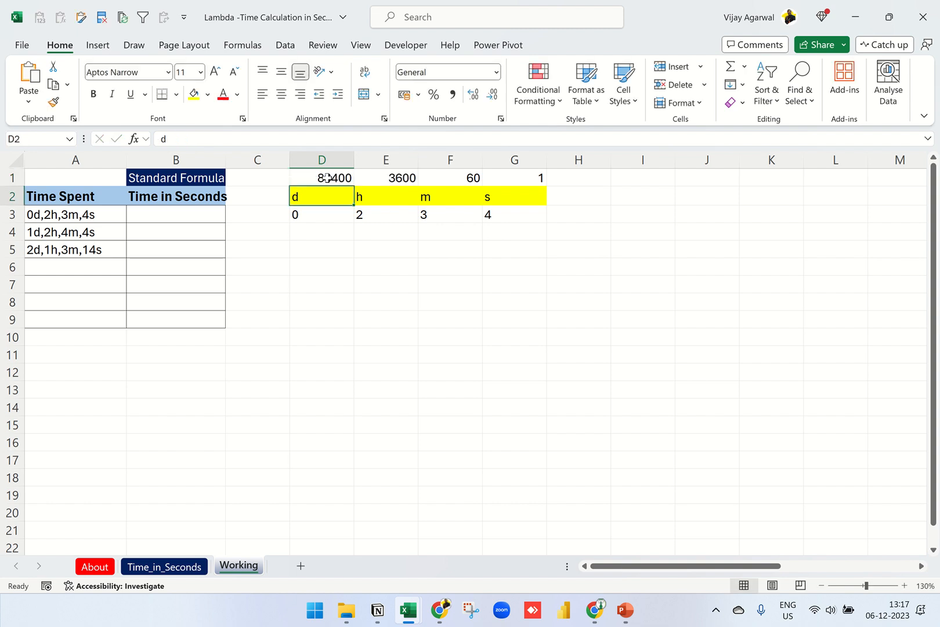
- Fill the multiplier cells D1:G1 with yellow
{"action": "left_click_drag", "start_coordinate": [327, 178], "coordinate": [542, 178]}
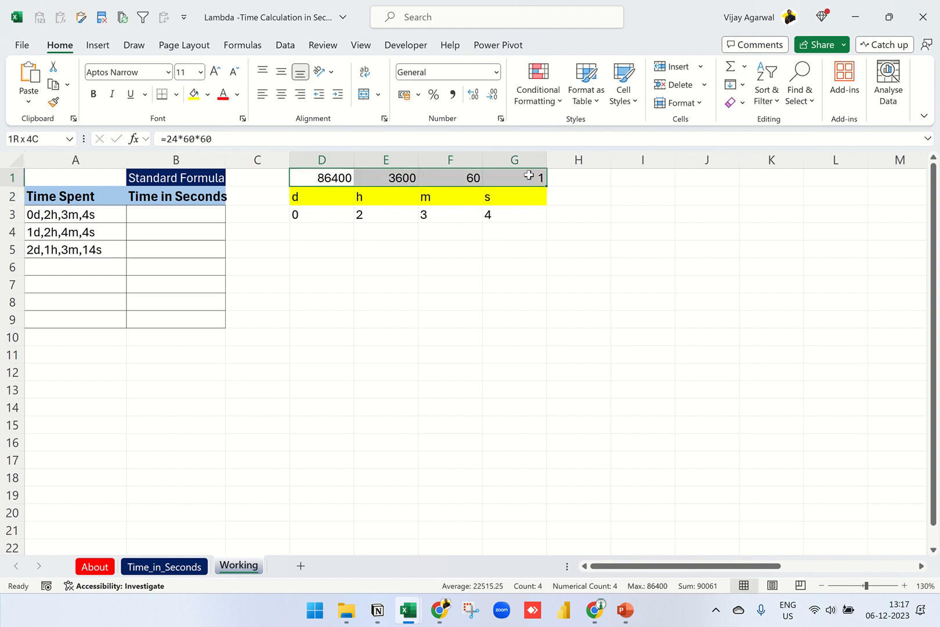
{"action": "left_click", "coordinate": [193, 93]}
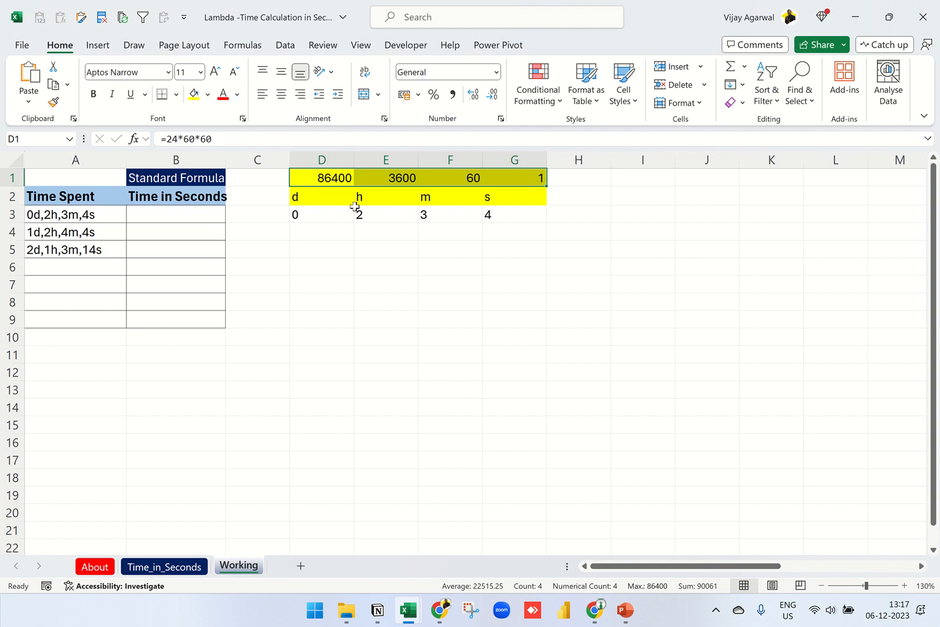
- Convert each extracted part to seconds by extending the D3 formula to =TEXTBEFORE(TEXTSPLIT(A3,","),D2:G2)*D1:G1
{"action": "left_click", "coordinate": [319, 216]}
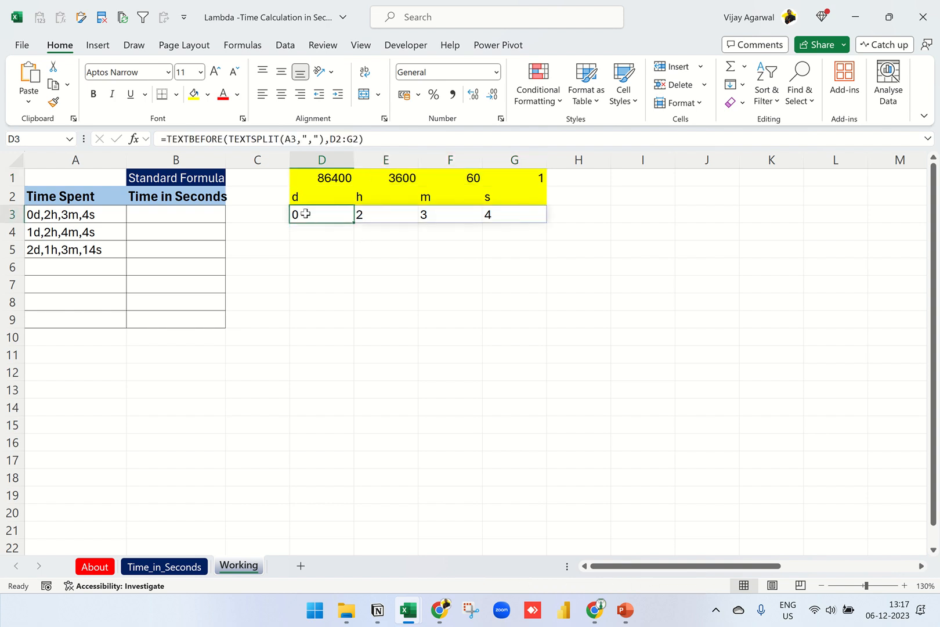
{"action": "left_click", "coordinate": [373, 138]}
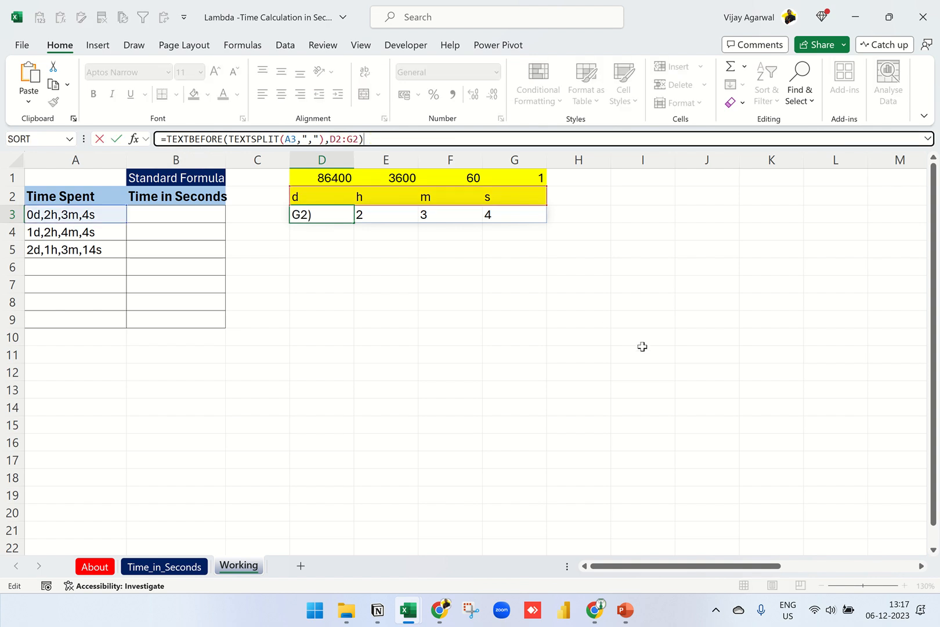
{"action": "type", "text": "*"}
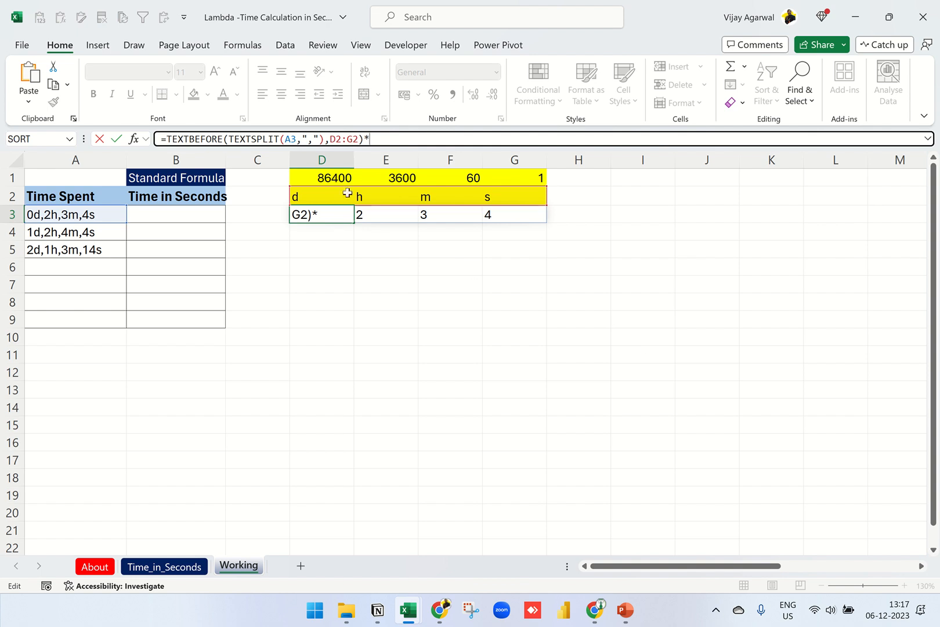
{"action": "left_click_drag", "start_coordinate": [331, 179], "coordinate": [508, 181]}
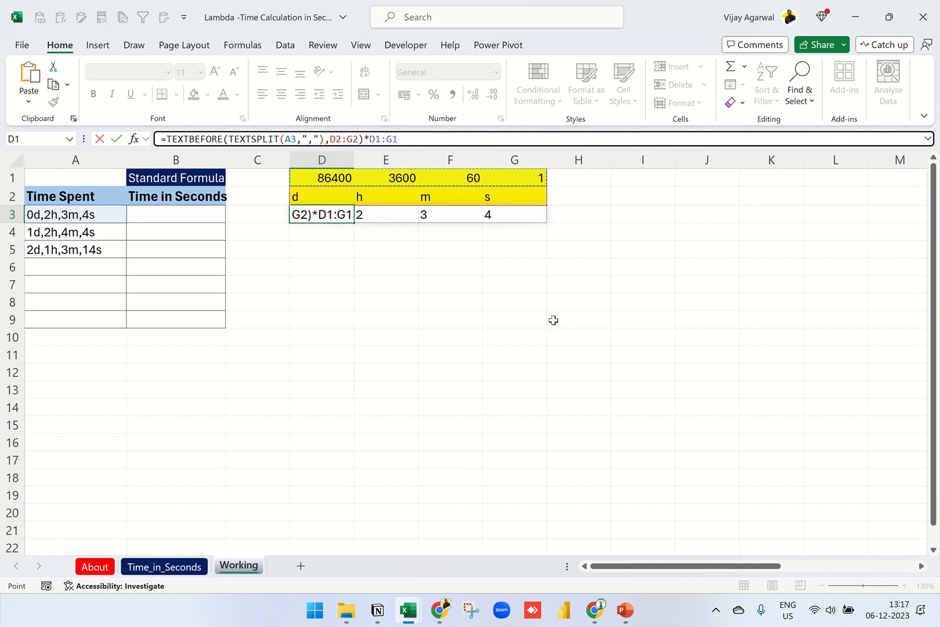
{"action": "key", "text": "Return"}
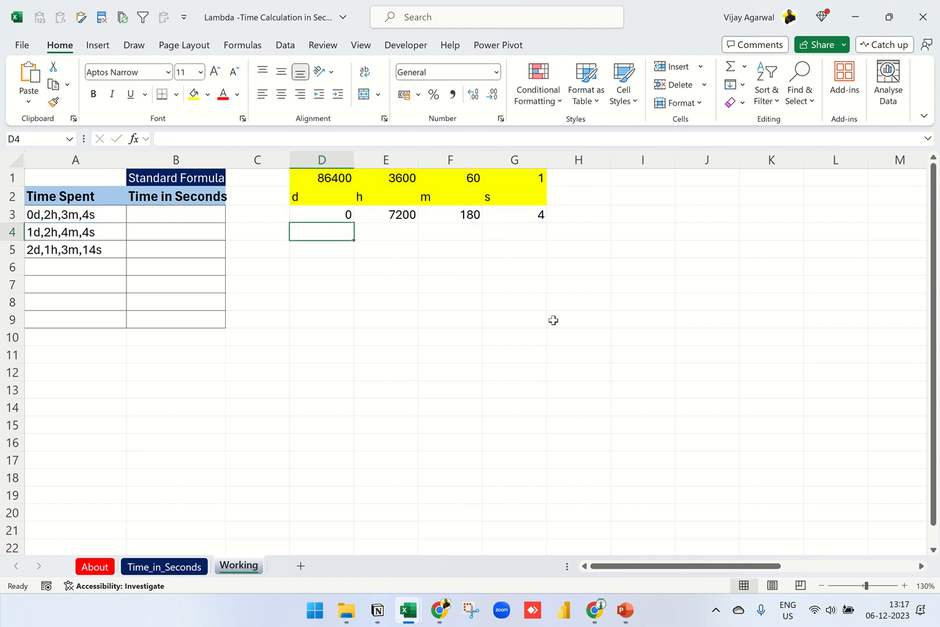
{"action": "left_click", "coordinate": [342, 215]}
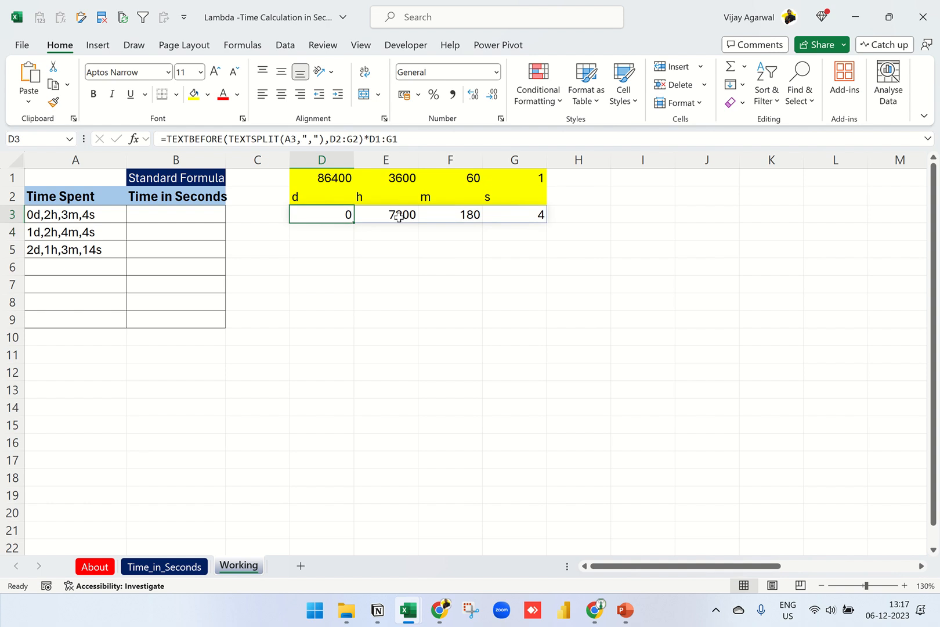
- Total the converted parts by wrapping the D3 formula in SUM: =SUM(TEXTBEFORE(TEXTSPLIT(A3,","),D2:G2)*D1:G1)
{"action": "left_click", "coordinate": [397, 215]}
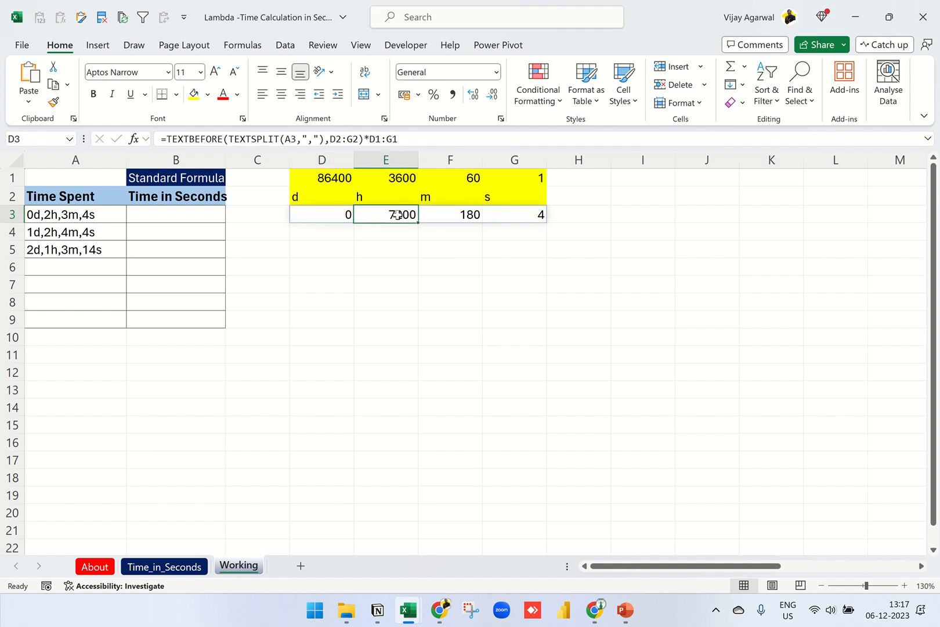
{"action": "left_click", "coordinate": [465, 214]}
{"action": "left_click", "coordinate": [534, 216]}
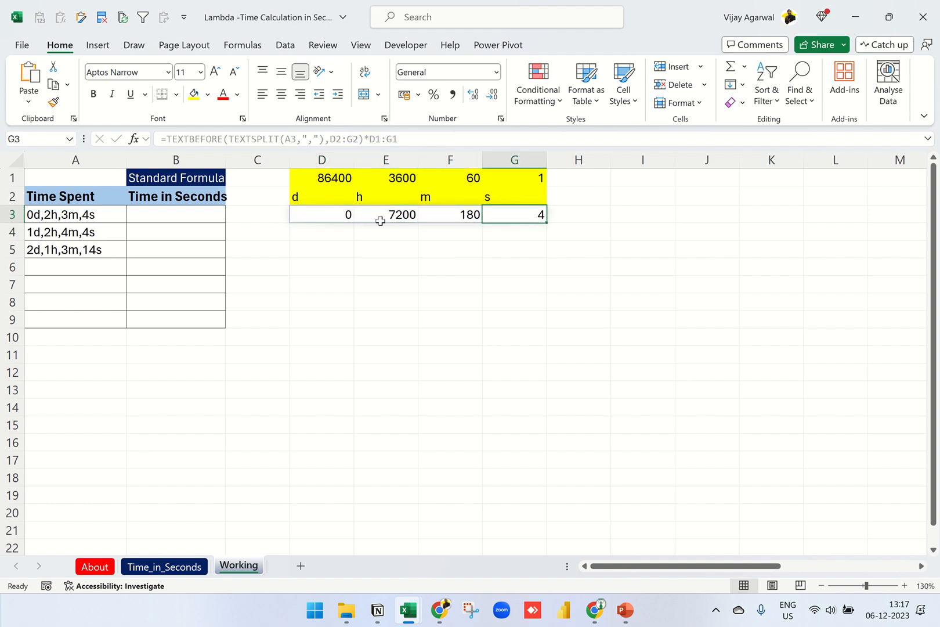
{"action": "left_click", "coordinate": [336, 215]}
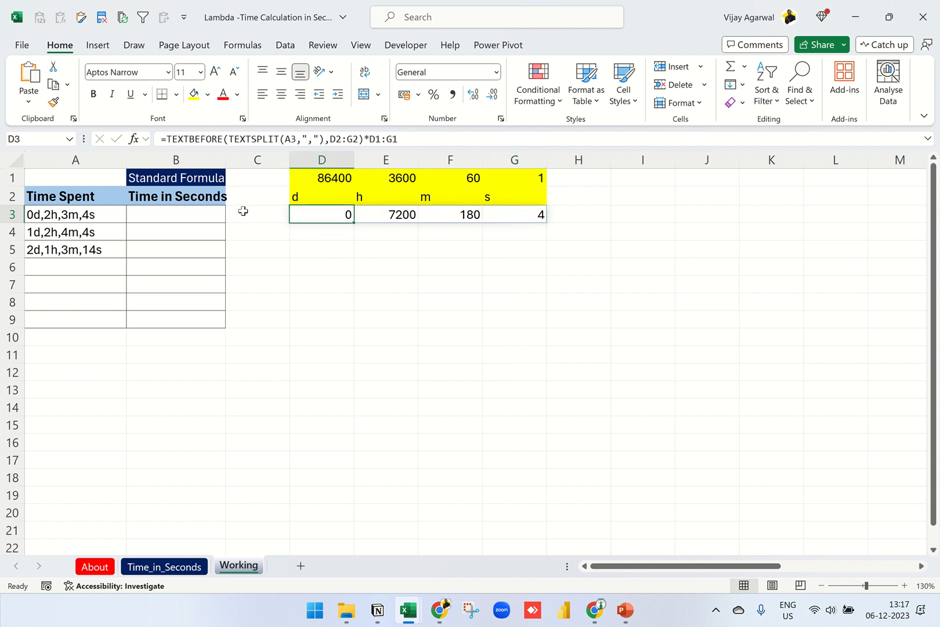
{"action": "left_click", "coordinate": [169, 140]}
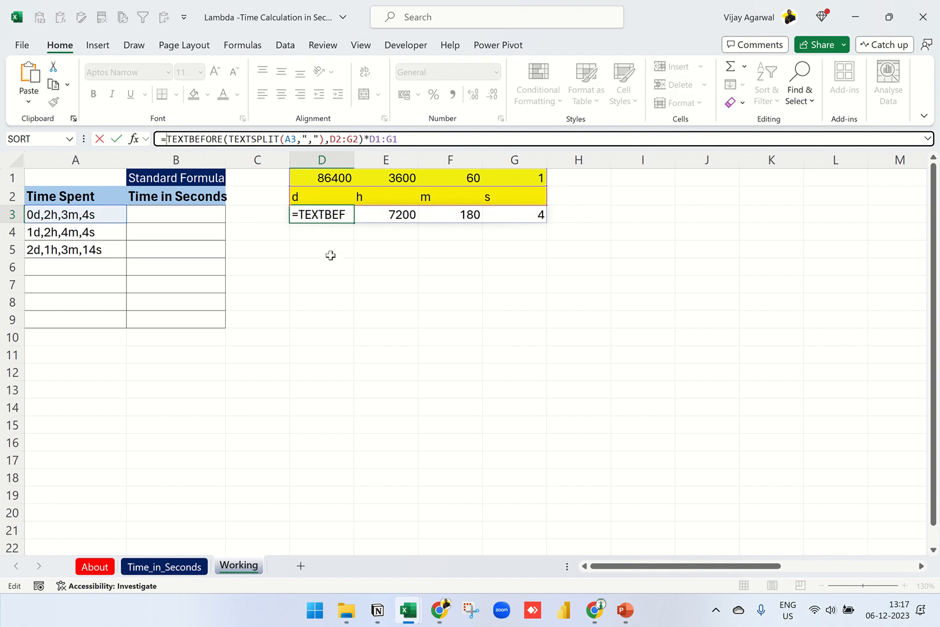
{"action": "key", "text": "ctrl+Return"}
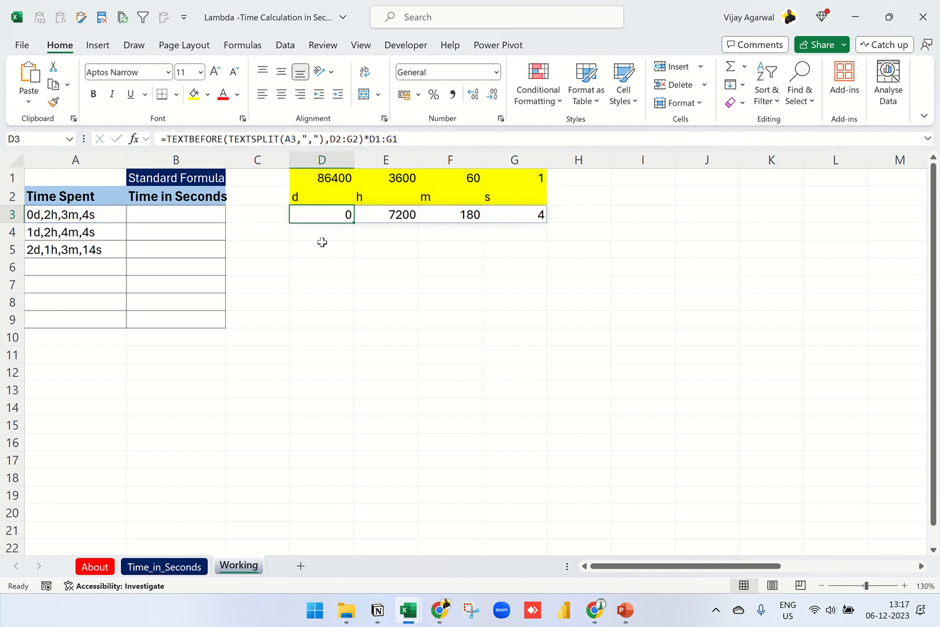
{"action": "left_click", "coordinate": [168, 138]}
{"action": "type", "text": "sum("}
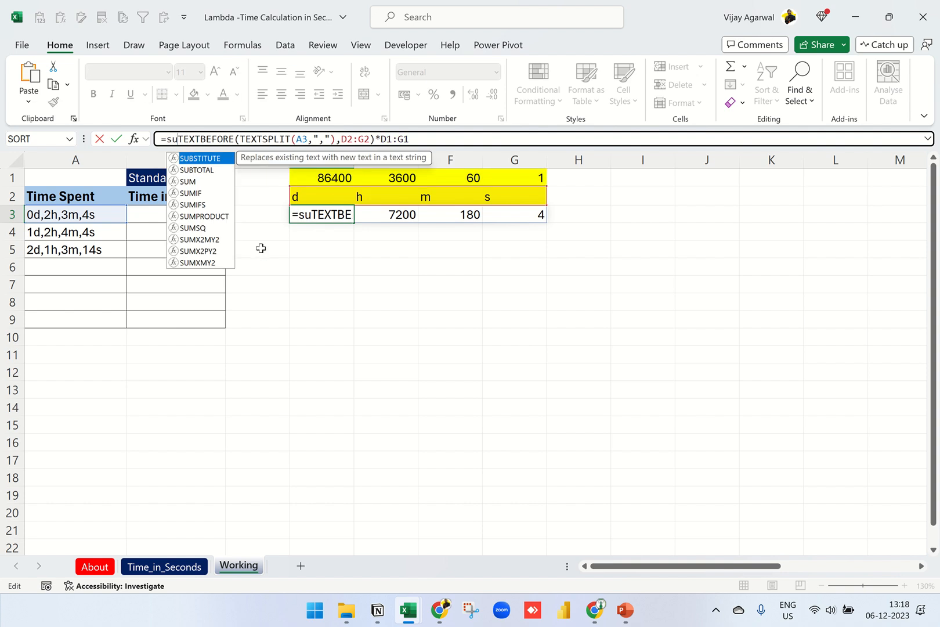
{"action": "left_click", "coordinate": [454, 139]}
{"action": "type", "text": ")"}
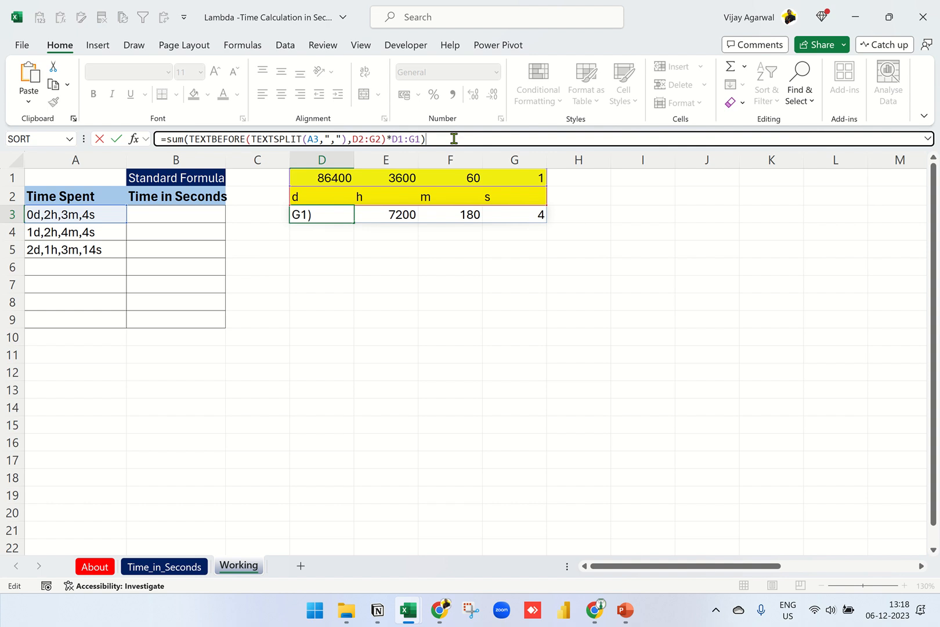
{"action": "key", "text": "Return"}
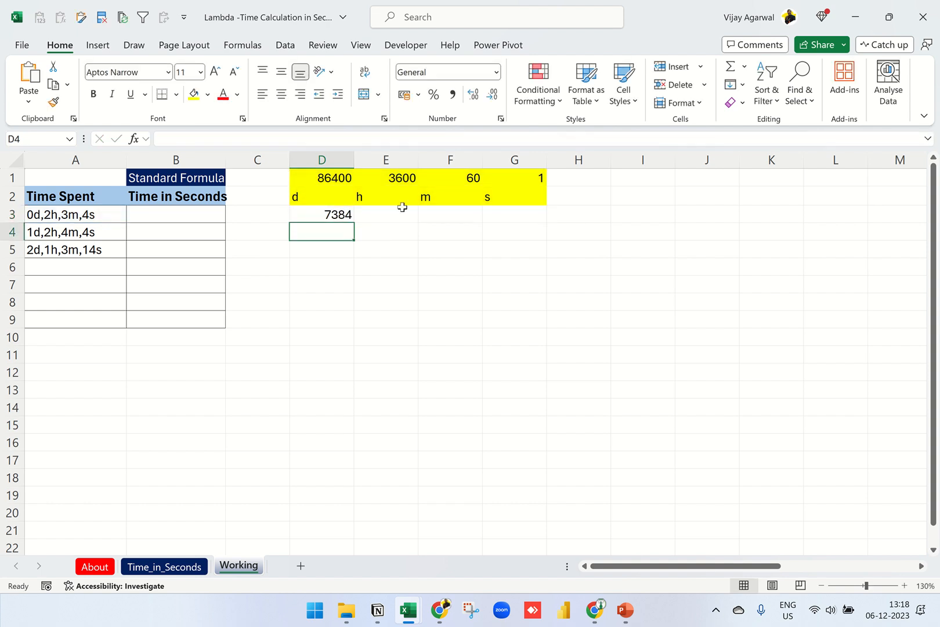
- Replace the D2:G2 reference in the D3 formula with the evaluated constant array {"d","h","m","s"}
{"action": "left_click", "coordinate": [334, 218]}
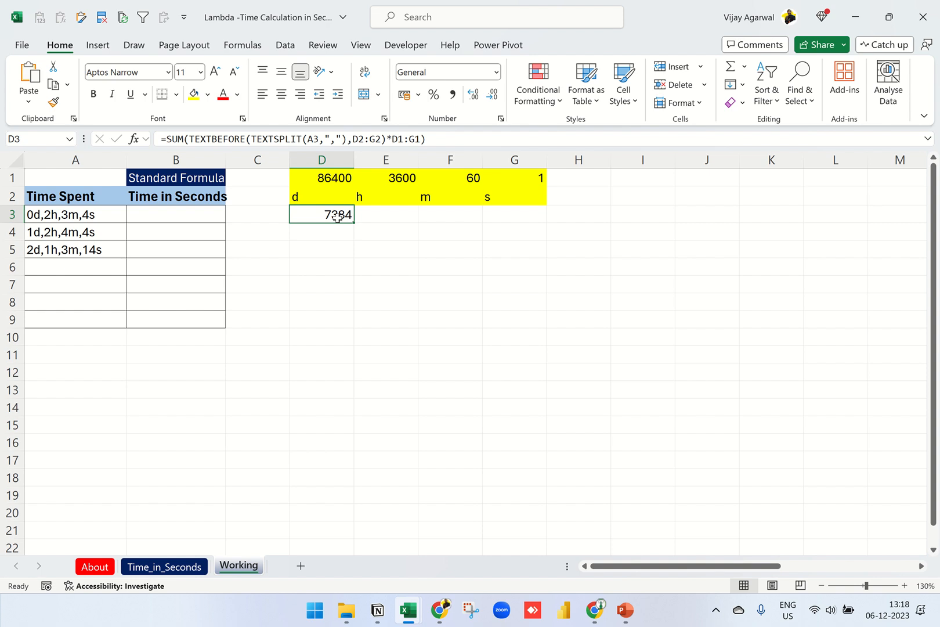
{"action": "left_click_drag", "start_coordinate": [335, 177], "coordinate": [543, 178]}
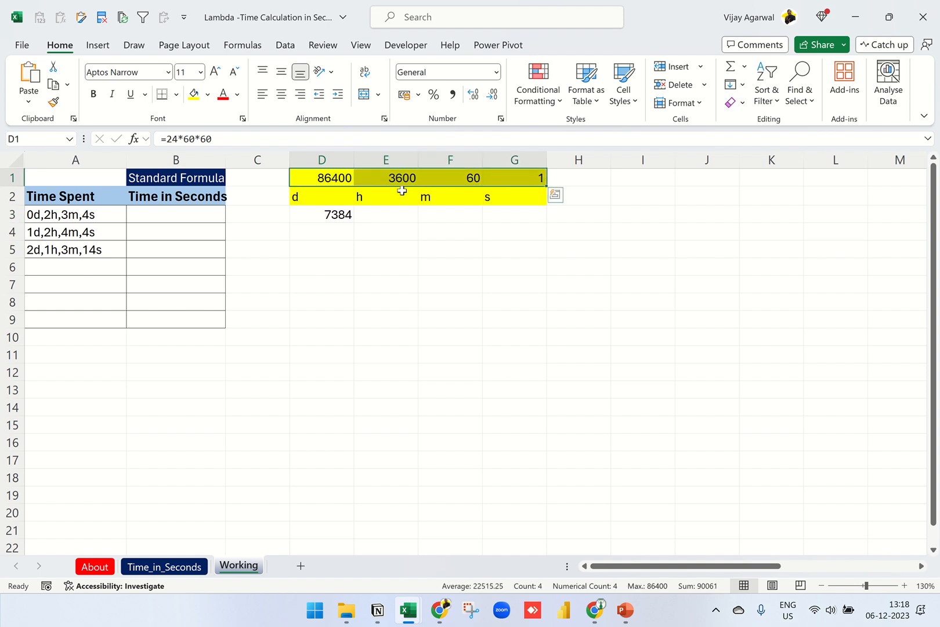
{"action": "left_click_drag", "start_coordinate": [349, 197], "coordinate": [510, 183]}
{"action": "left_click", "coordinate": [341, 214]}
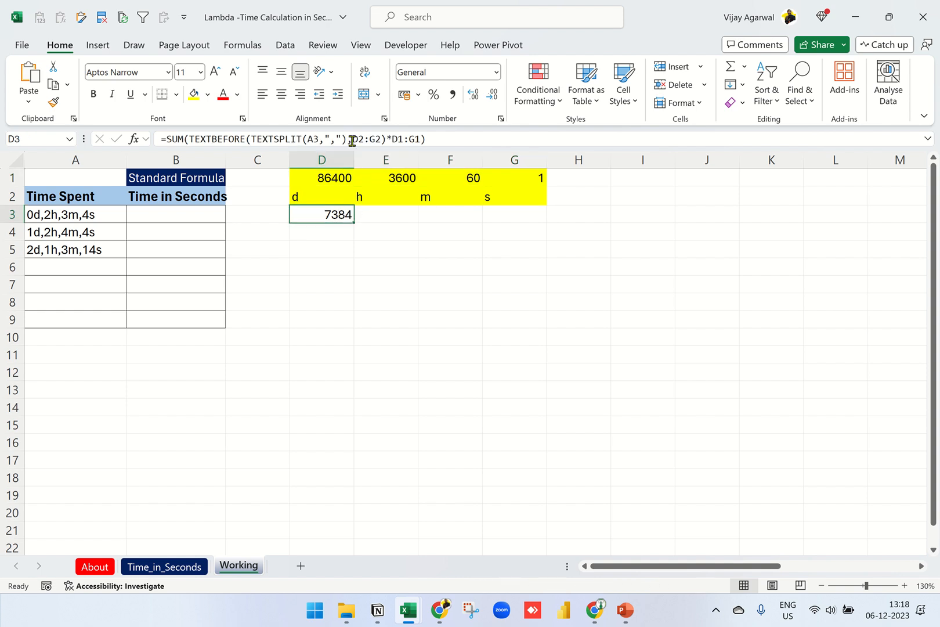
{"action": "left_click_drag", "start_coordinate": [353, 139], "coordinate": [381, 140]}
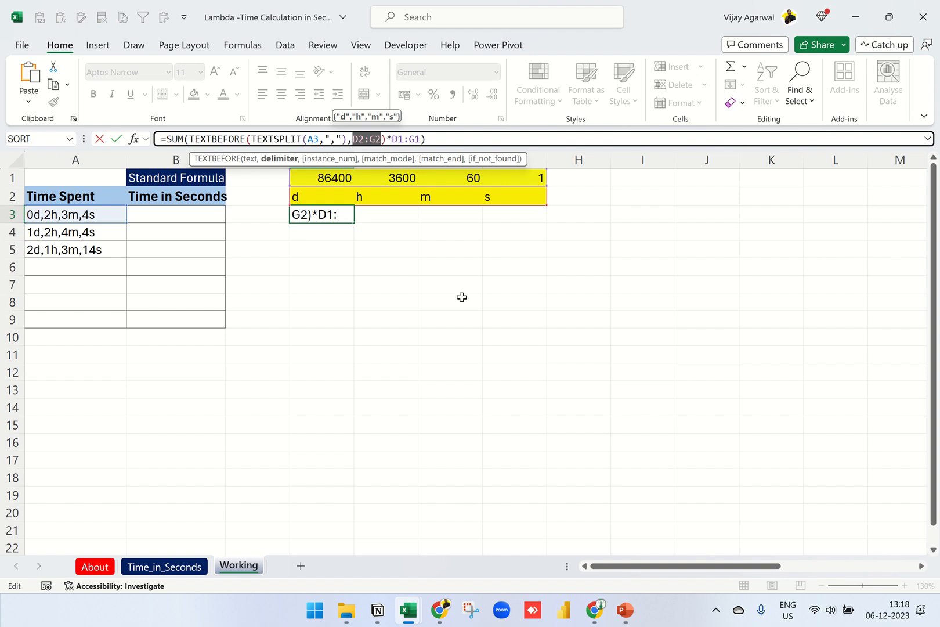
{"action": "key", "text": "Home"}
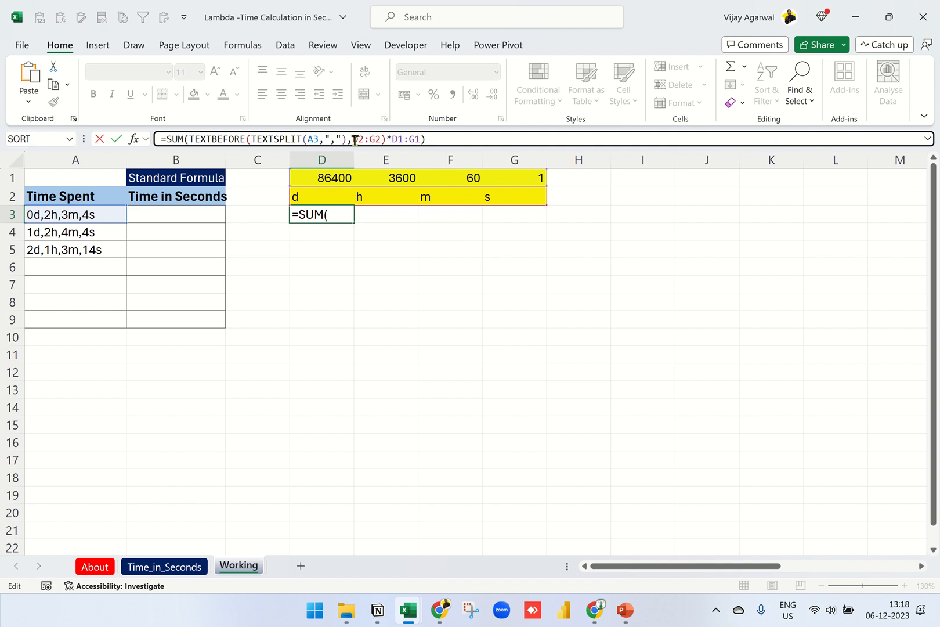
{"action": "left_click_drag", "start_coordinate": [354, 139], "coordinate": [382, 139]}
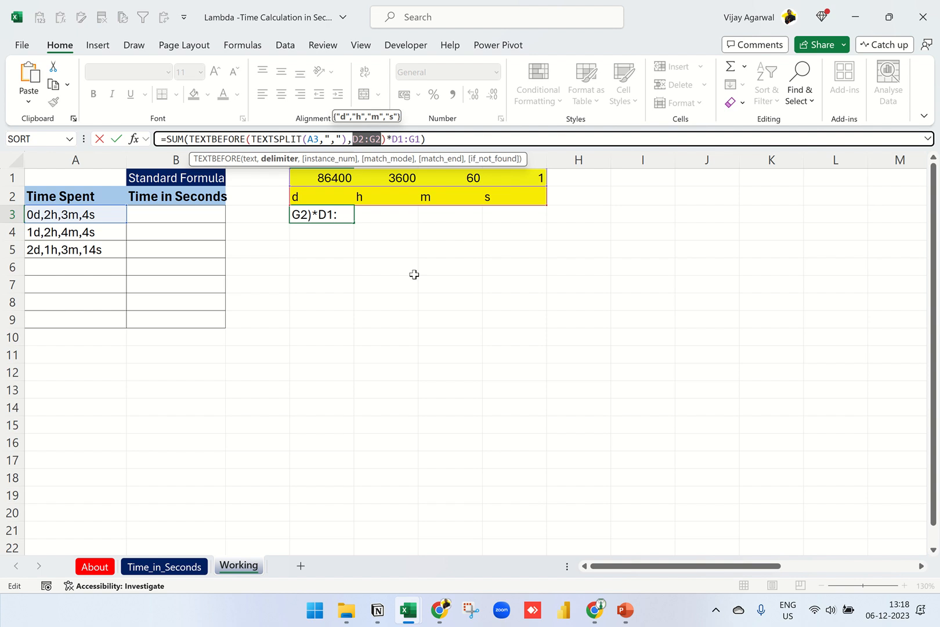
{"action": "key", "text": "F9"}
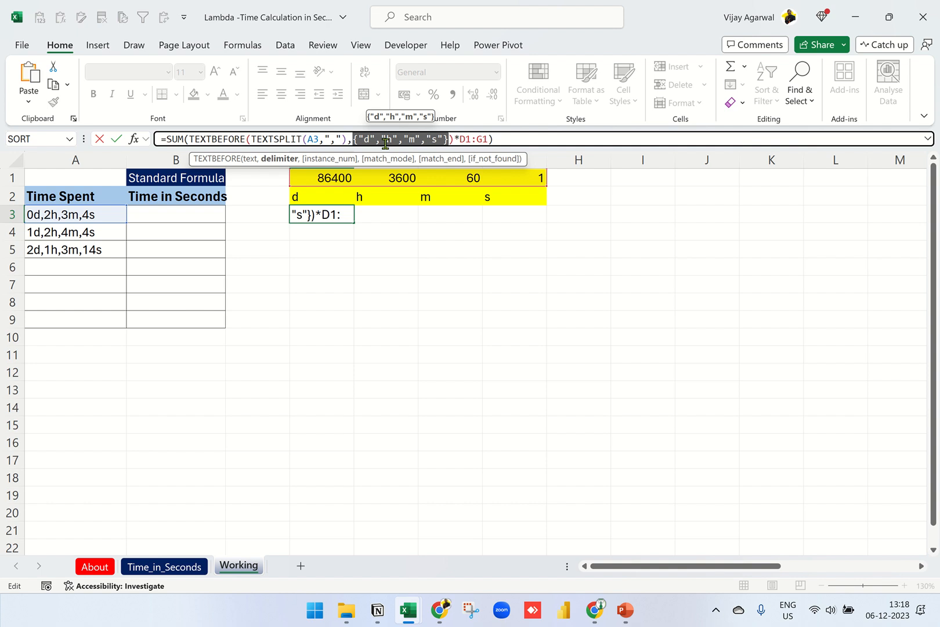
- Put D1:G1 in parentheses and convert it to the constant array {86400,3600,60,1}, committing the D3 formula
{"action": "left_click_drag", "start_coordinate": [460, 138], "coordinate": [484, 136]}
{"action": "left_click", "coordinate": [462, 138]}
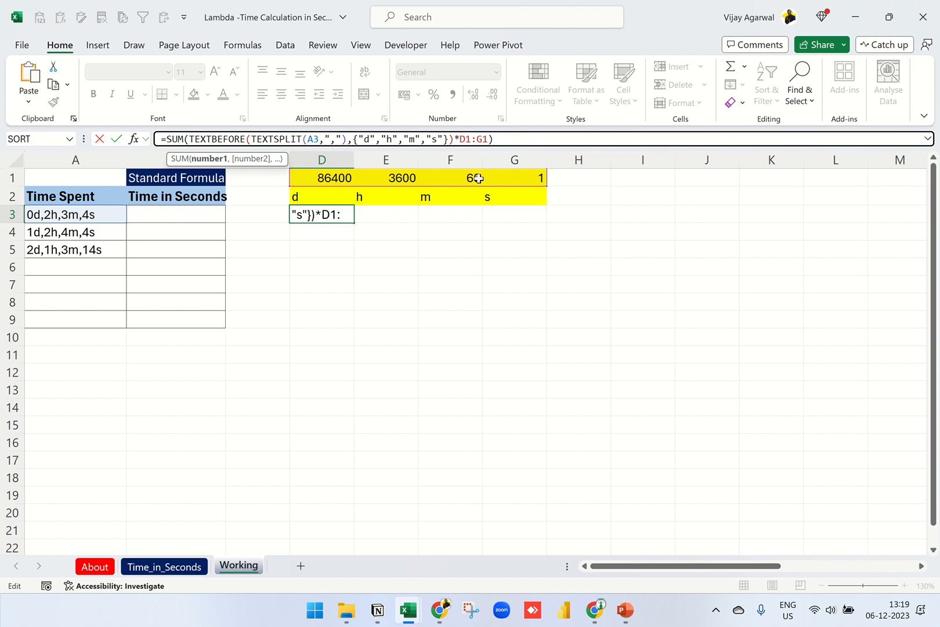
{"action": "type", "text": "("}
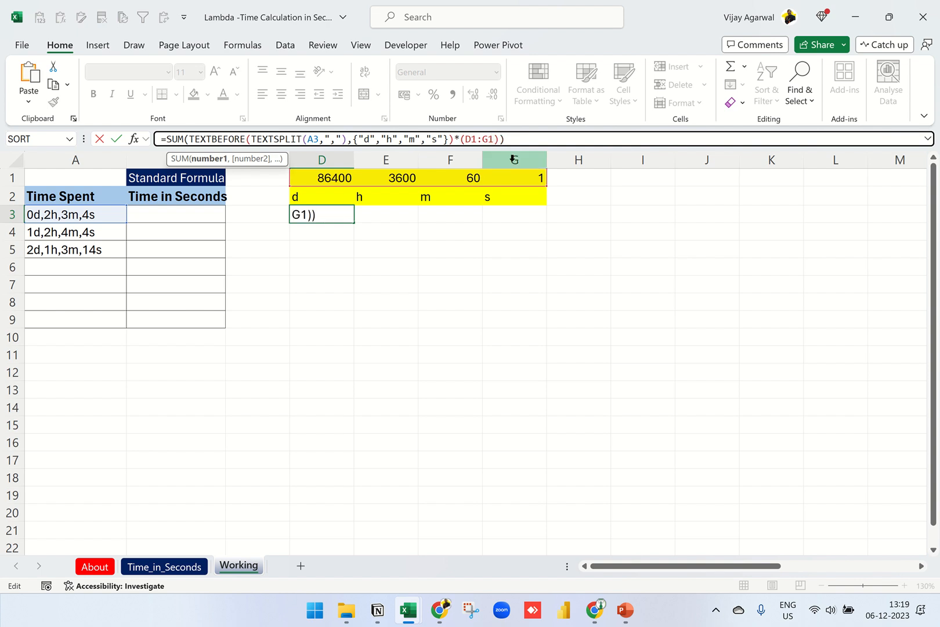
{"action": "left_click_drag", "start_coordinate": [467, 140], "coordinate": [494, 138]}
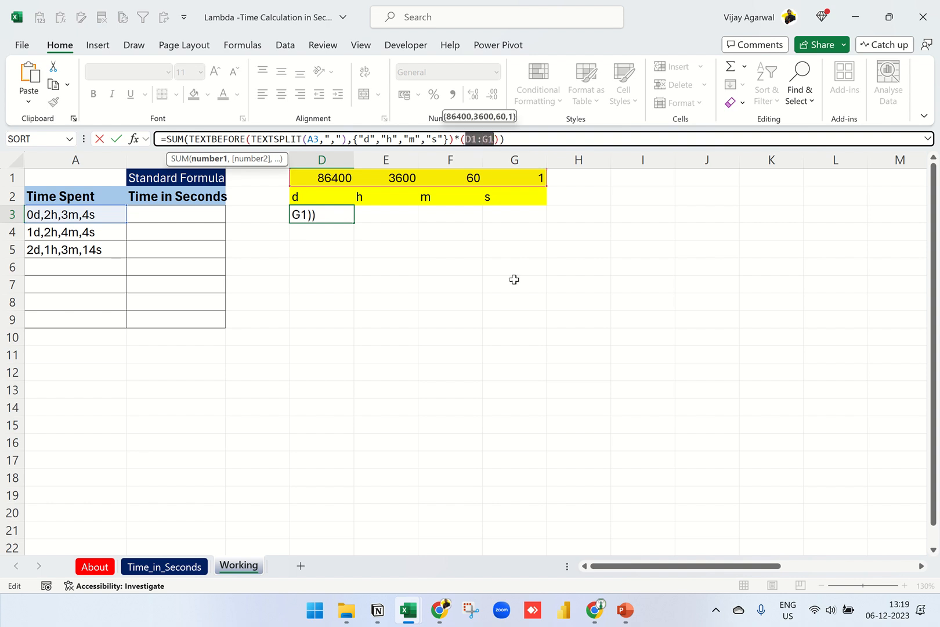
{"action": "key", "text": "F9"}
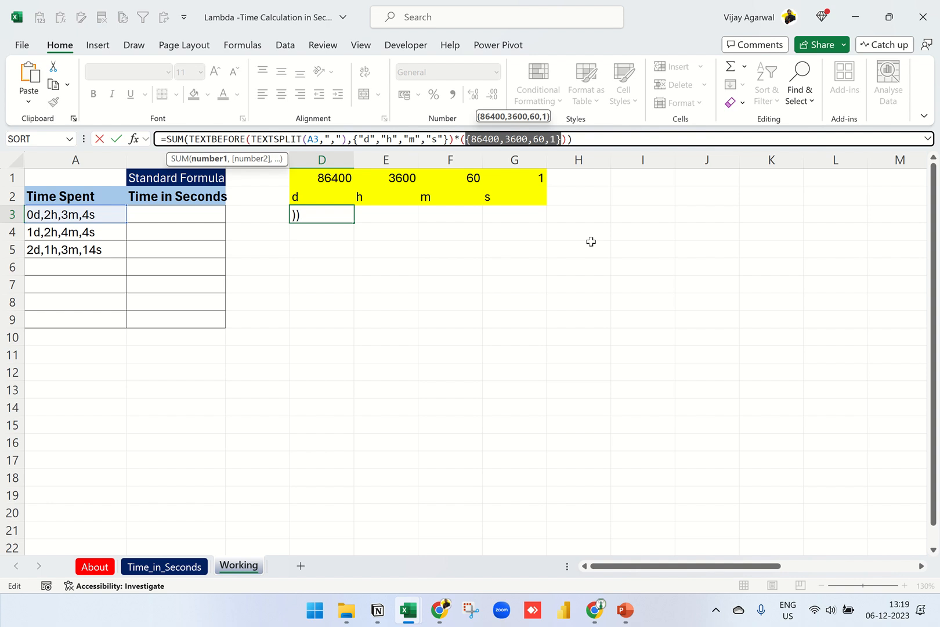
{"action": "key", "text": "Return"}
- Clear the contents and yellow fill of the helper cells in C1:G2
{"action": "left_click", "coordinate": [283, 174]}
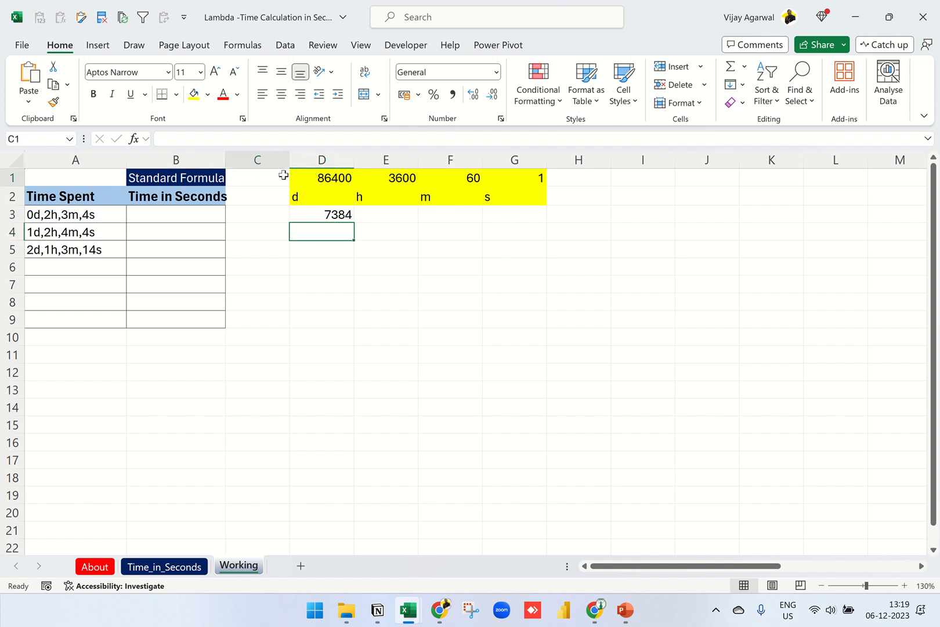
{"action": "left_click_drag", "start_coordinate": [283, 175], "coordinate": [531, 194]}
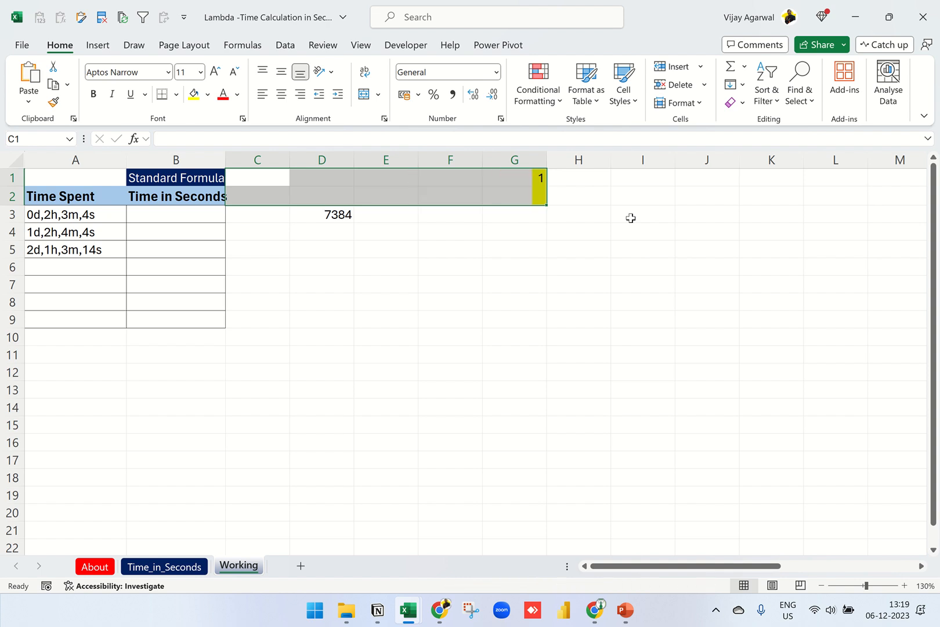
- Fill the D3 formula down to D5 as a test against column A, and delete the copies in D4:D5
{"action": "left_click", "coordinate": [337, 214]}
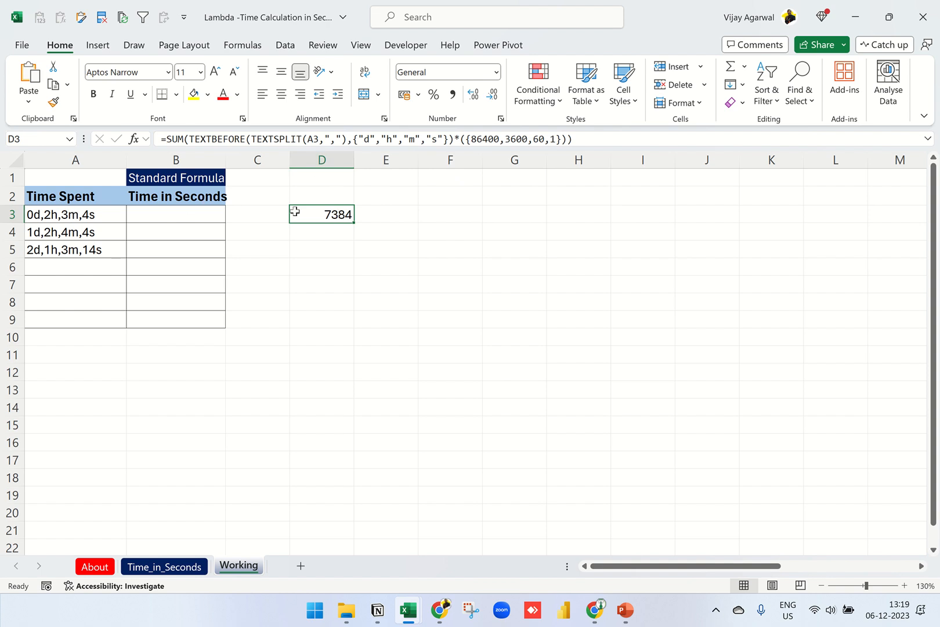
{"action": "left_click_drag", "start_coordinate": [354, 224], "coordinate": [358, 258]}
{"action": "left_click", "coordinate": [57, 233]}
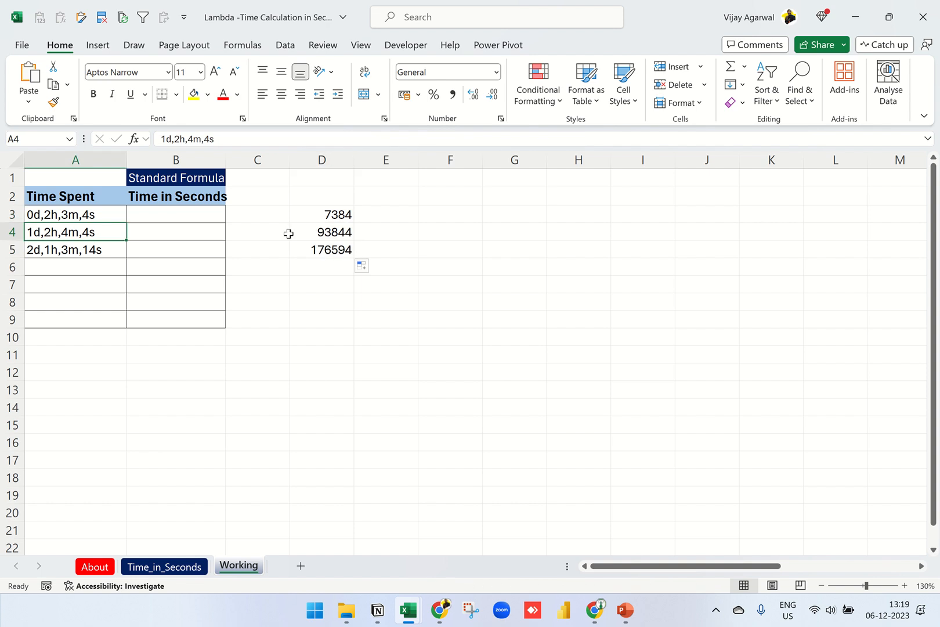
{"action": "left_click_drag", "start_coordinate": [314, 232], "coordinate": [322, 246]}
{"action": "left_click", "coordinate": [322, 216]}
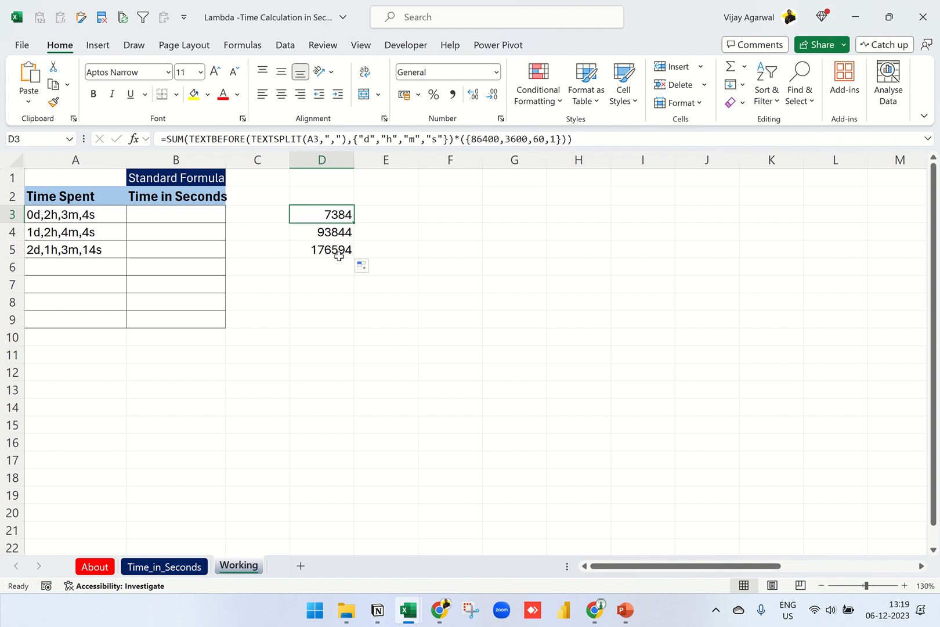
{"action": "left_click_drag", "start_coordinate": [319, 233], "coordinate": [321, 251]}
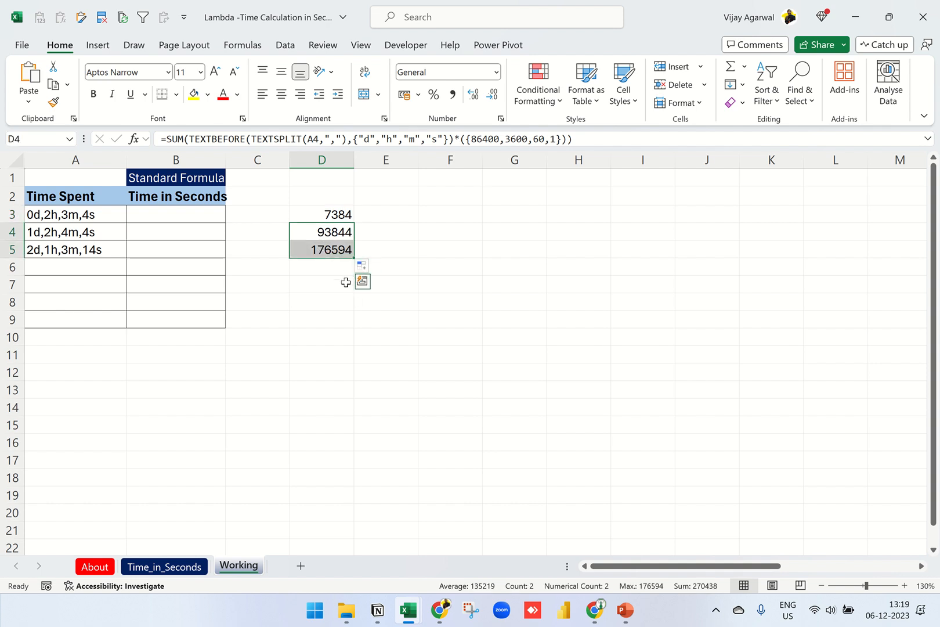
{"action": "key", "text": "Delete"}
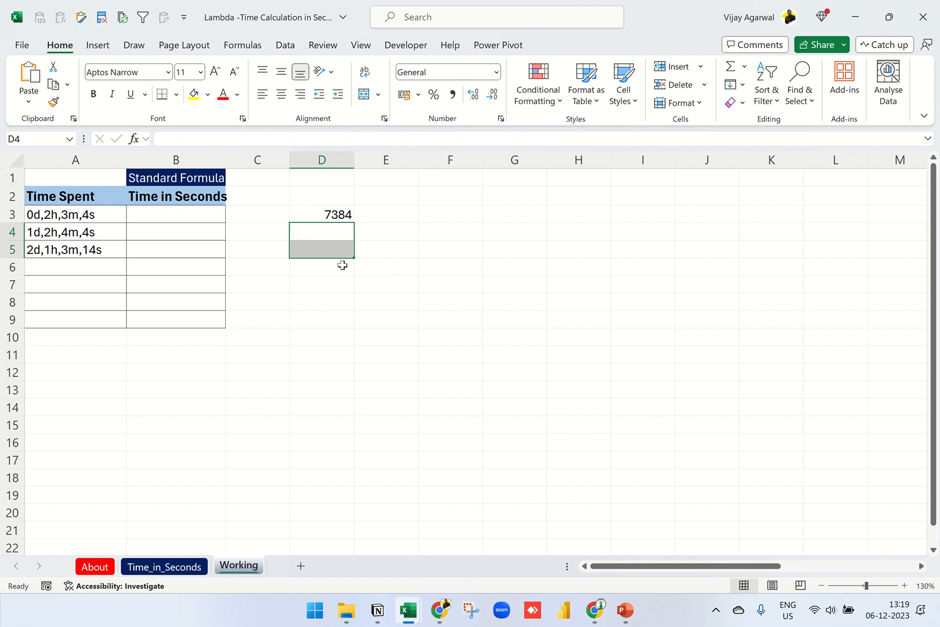
- Wrap the D3 formula in a LAMBDA function with a parameter named time
{"action": "left_click", "coordinate": [333, 216]}
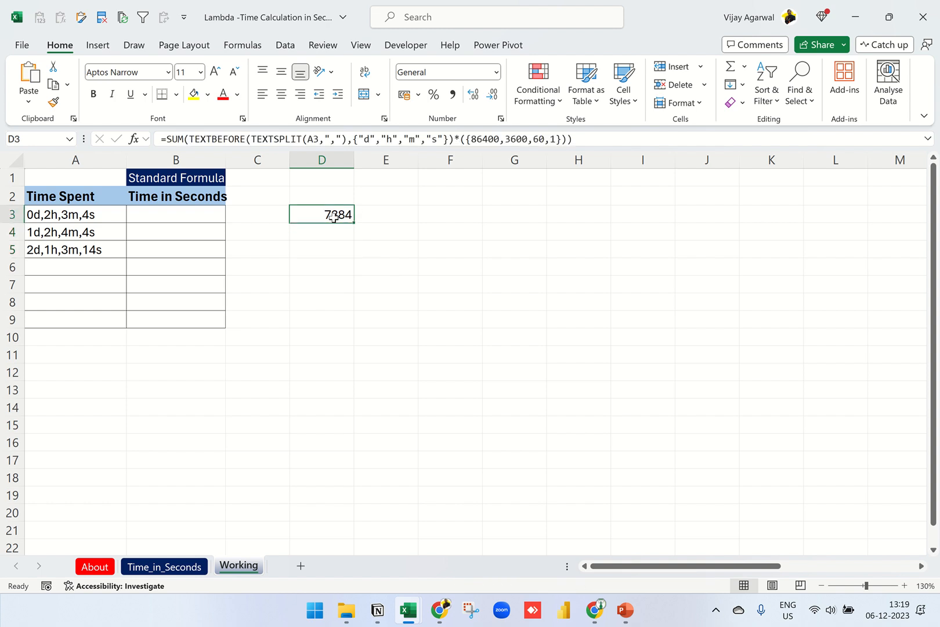
{"action": "left_click", "coordinate": [172, 145]}
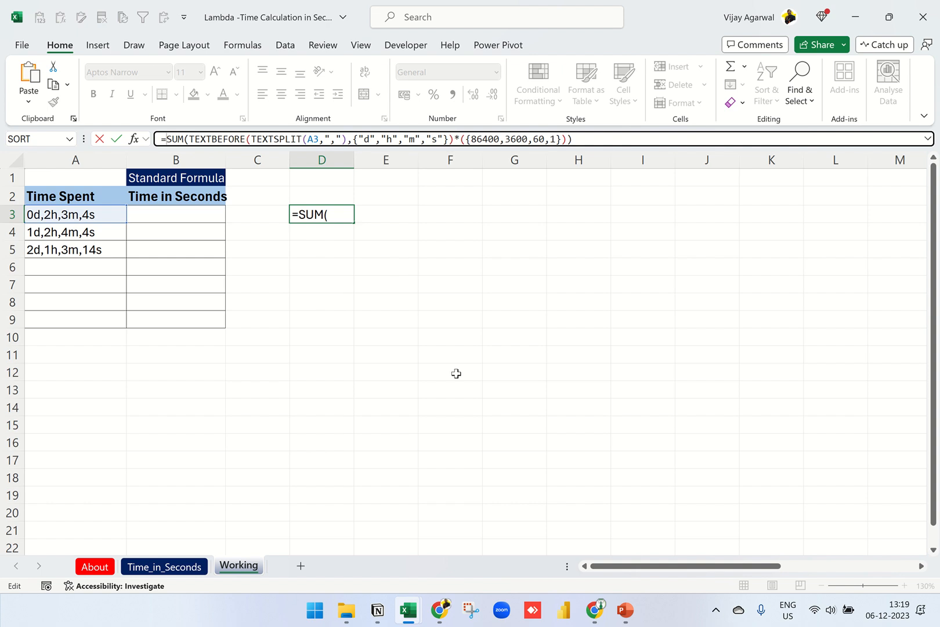
{"action": "type", "text": "lambda"}
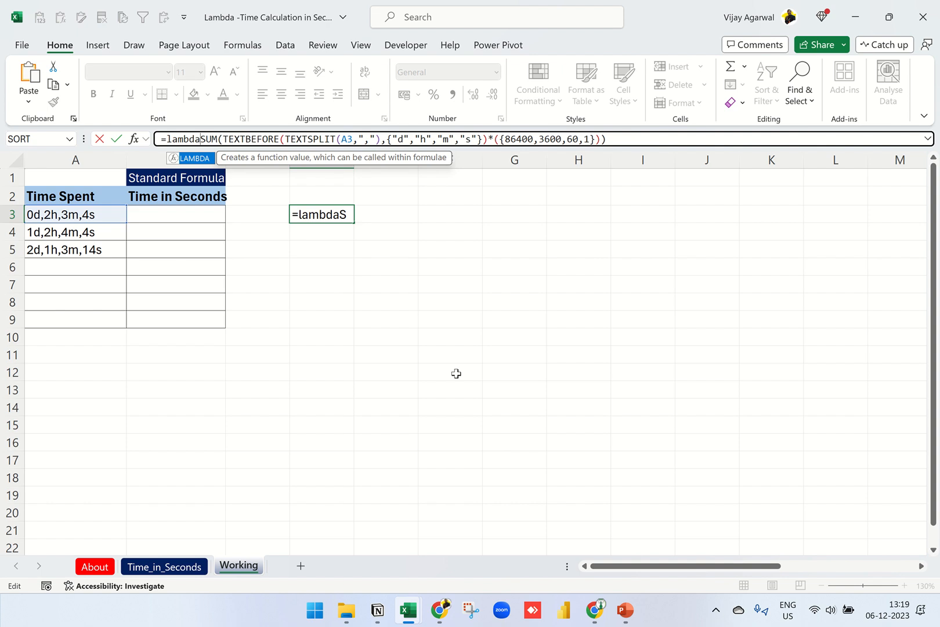
{"action": "type", "text": "("}
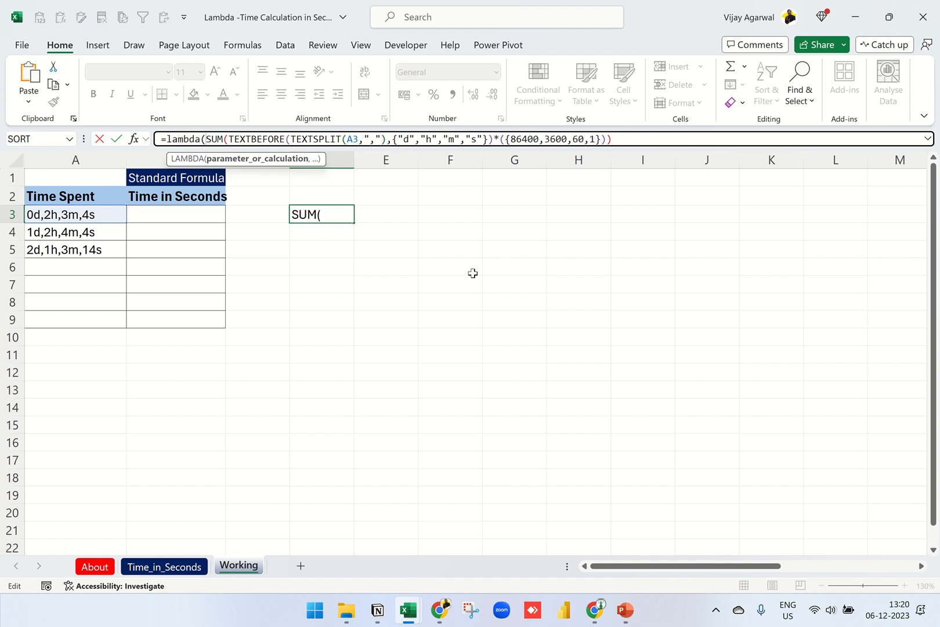
{"action": "type", "text": "time"}
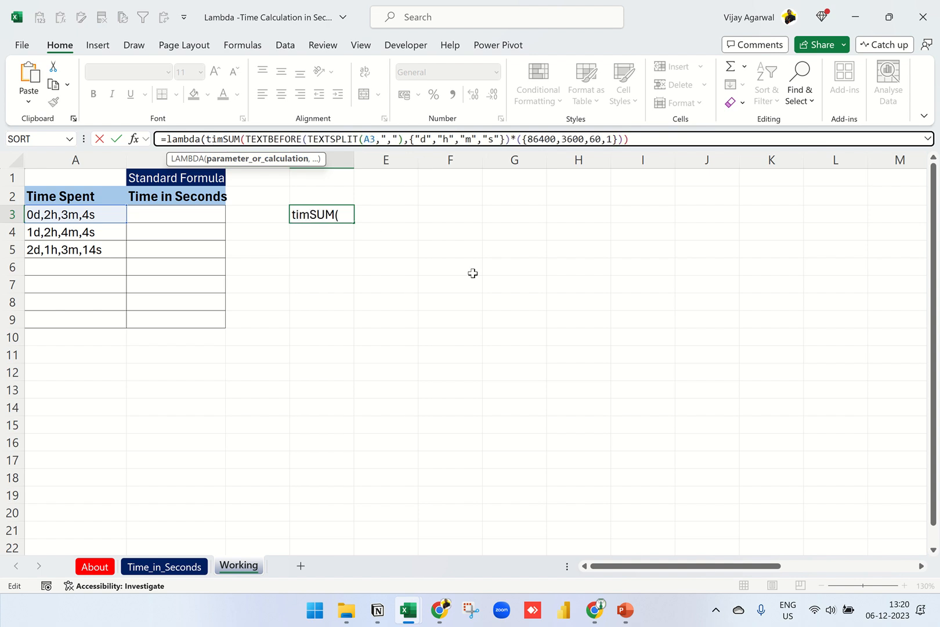
{"action": "type", "text": ","}
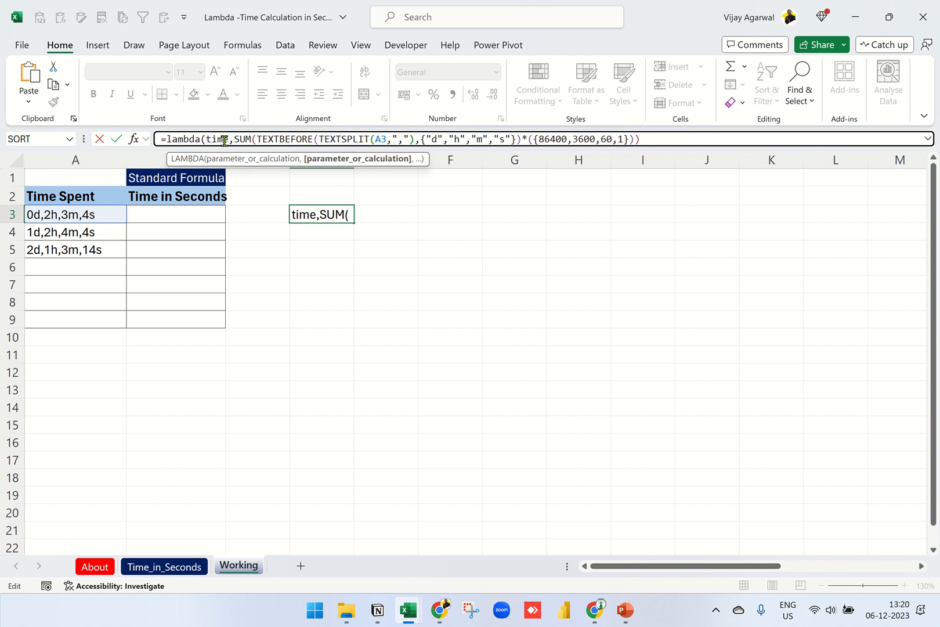
- Replace the A3 reference inside TEXTSPLIT with time and commit the D3 formula, accepting the suggested closing-bracket correction
{"action": "double_click", "coordinate": [376, 139]}
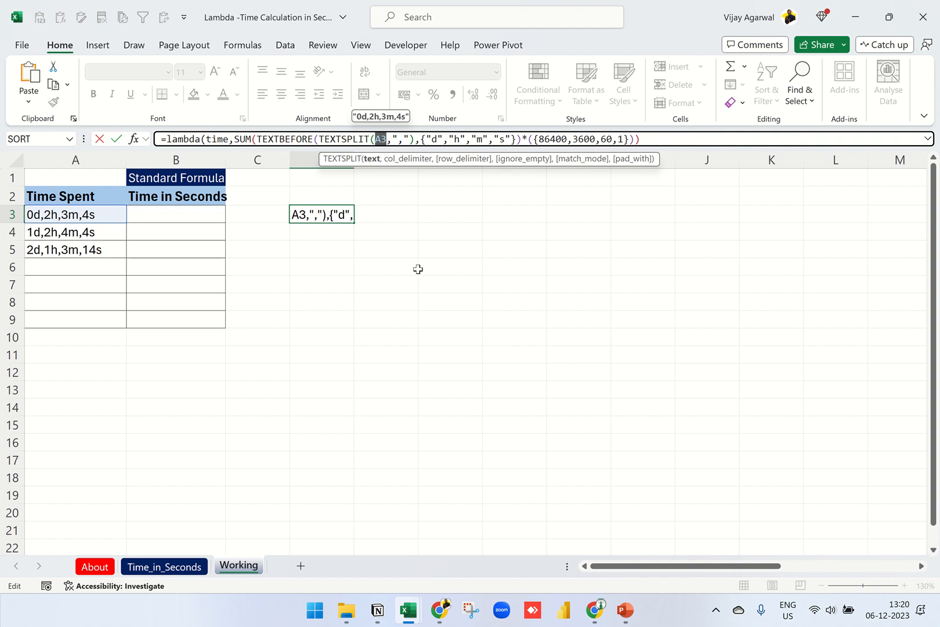
{"action": "type", "text": "time"}
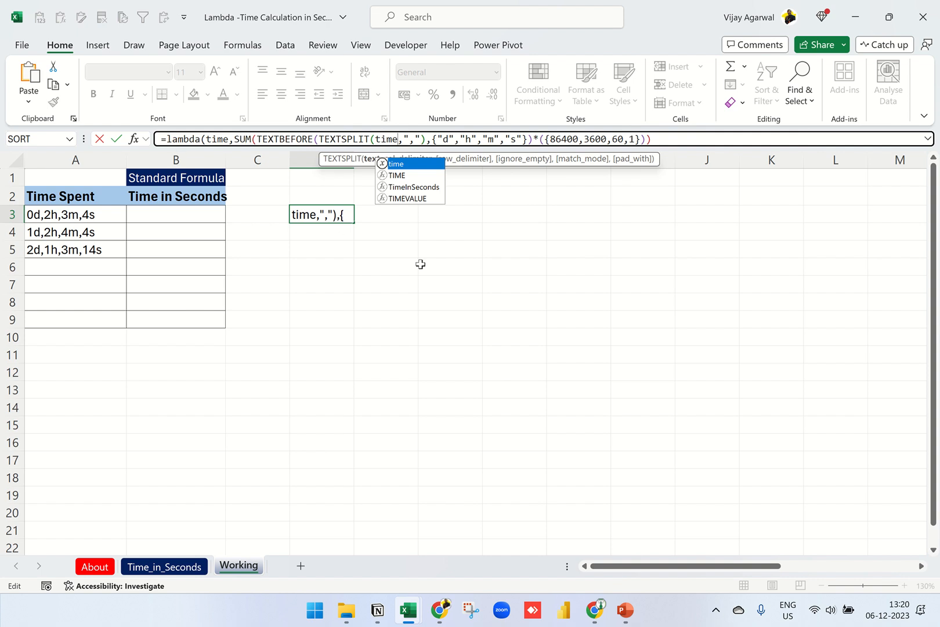
{"action": "key", "text": "Return"}
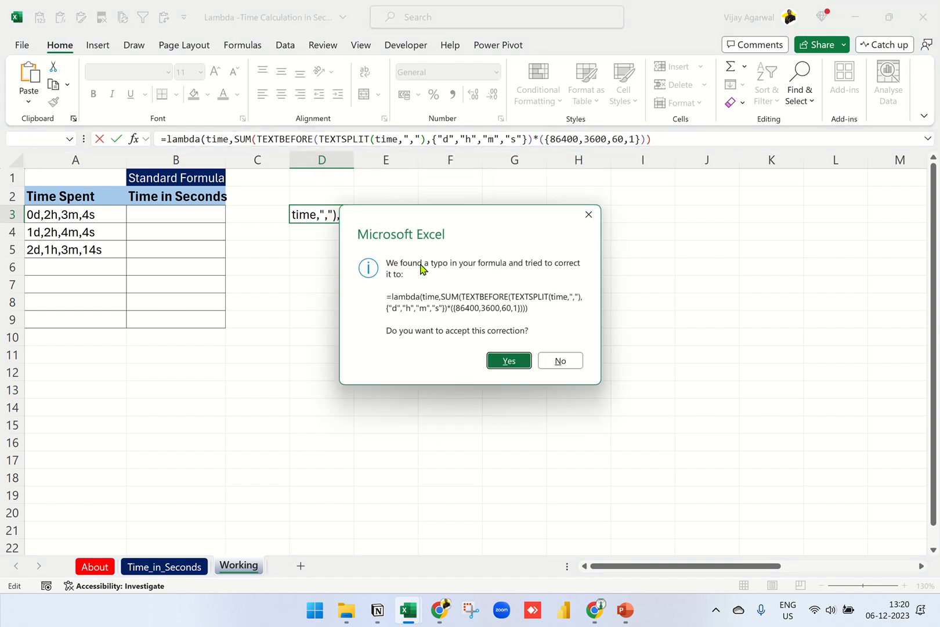
{"action": "key", "text": "Return"}
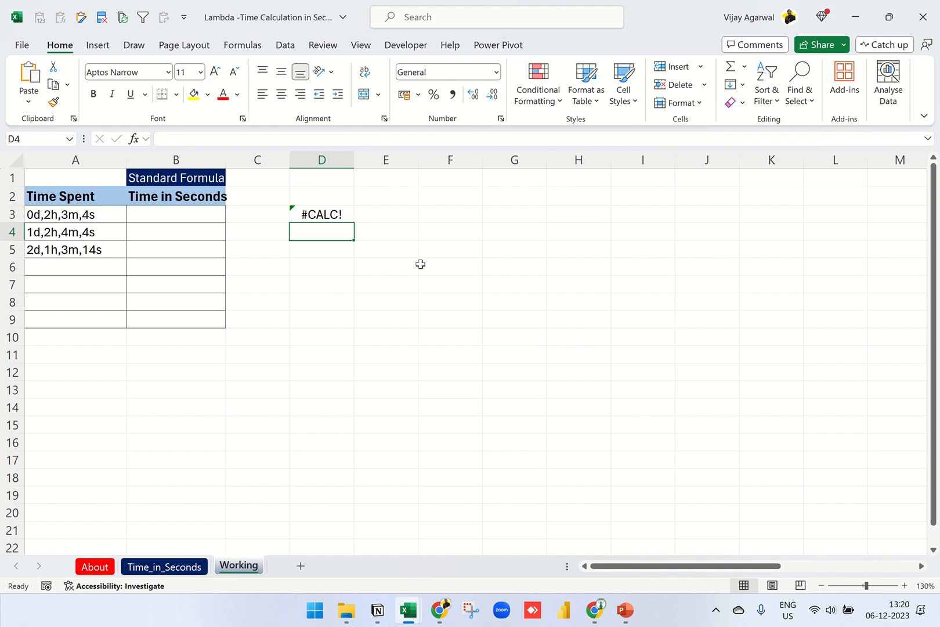
- Test the LAMBDA in D3 by appending (A3) as its argument after the final bracket
{"action": "left_click", "coordinate": [329, 214]}
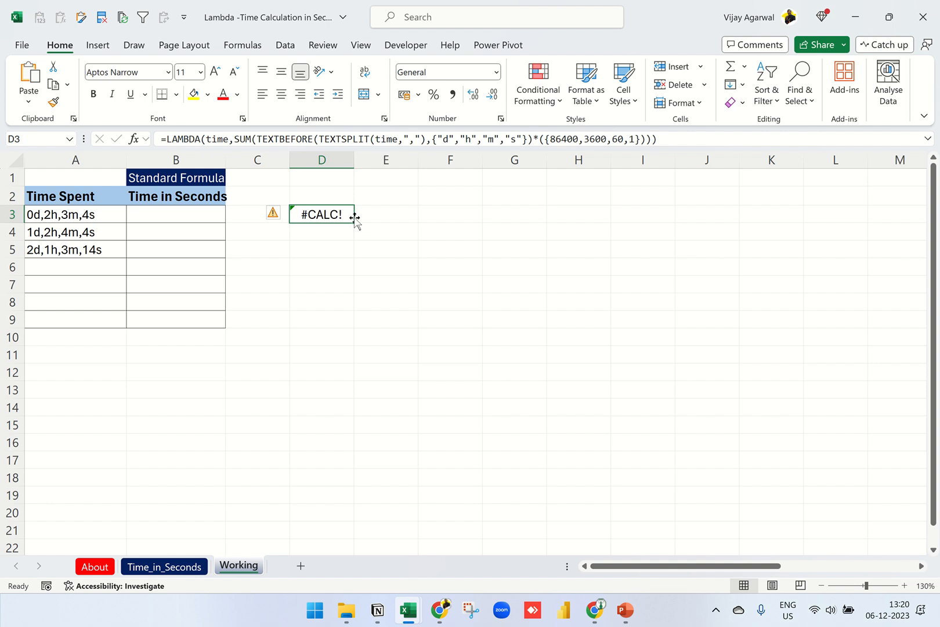
{"action": "left_click", "coordinate": [663, 138]}
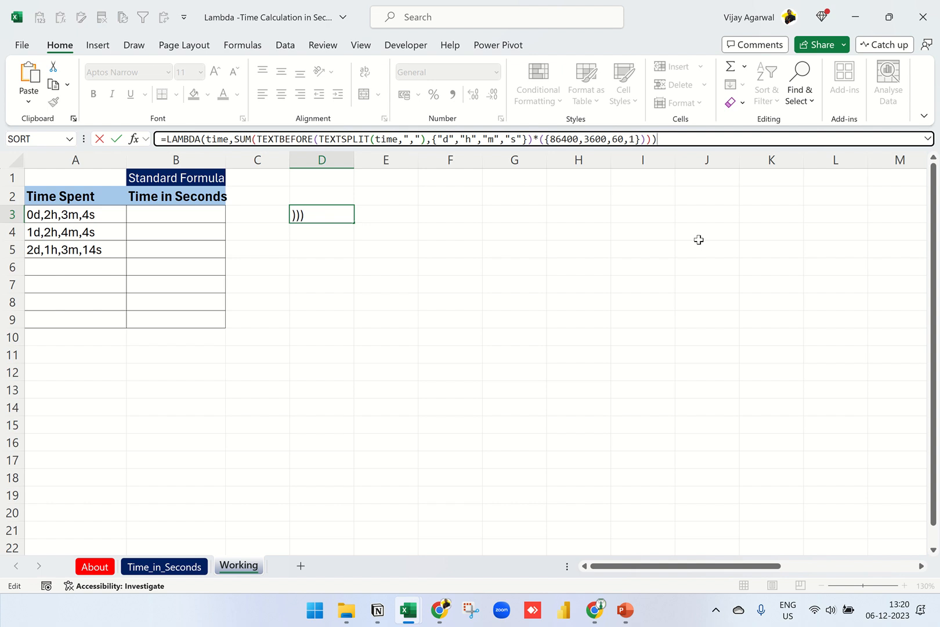
{"action": "type", "text": "("}
{"action": "left_click", "coordinate": [76, 215]}
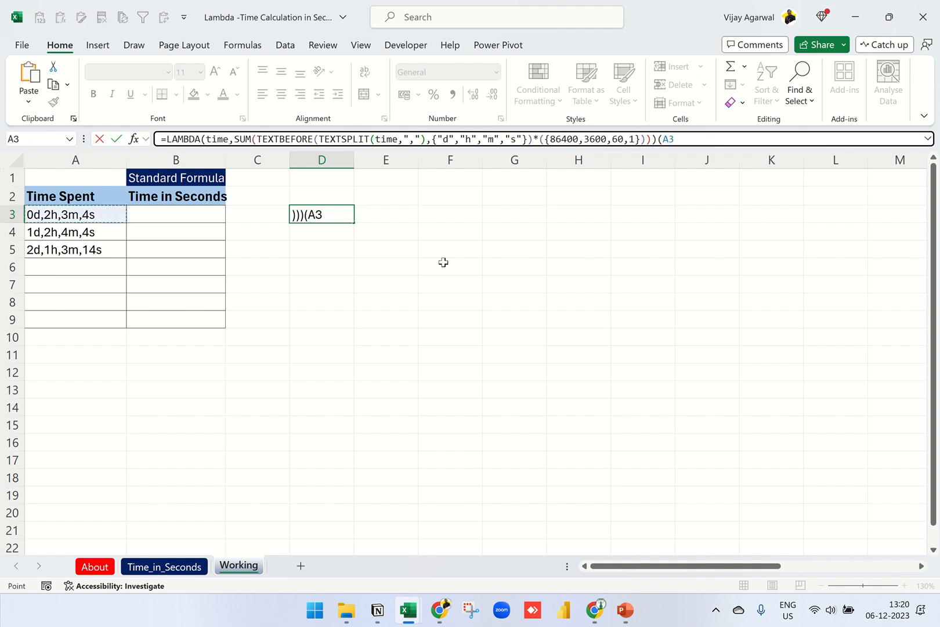
{"action": "type", "text": ")"}
{"action": "key", "text": "Return"}
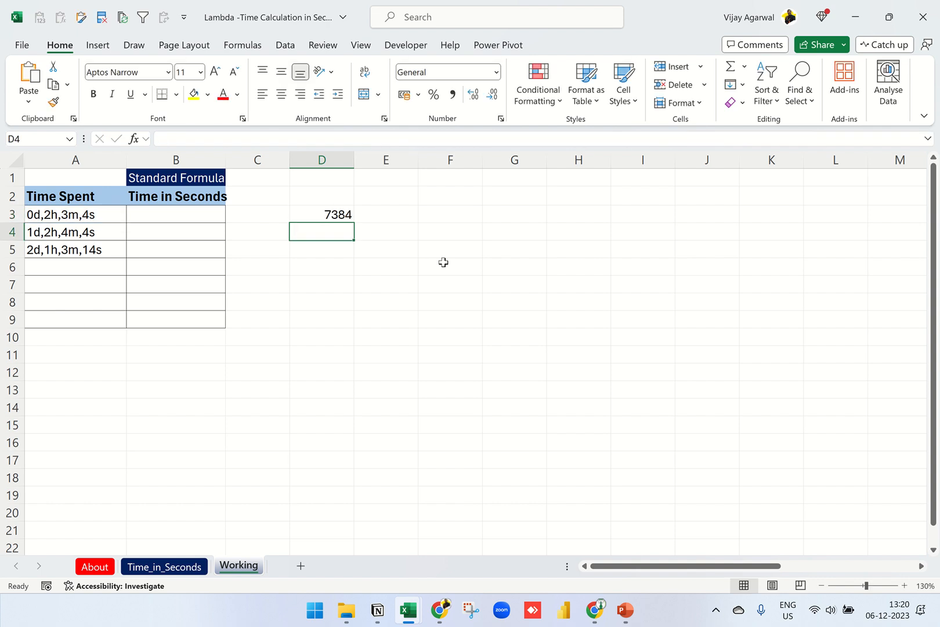
- Remove the (A3) test argument from the end of the D3 formula, leaving only the LAMBDA definition
{"action": "left_click", "coordinate": [334, 215]}
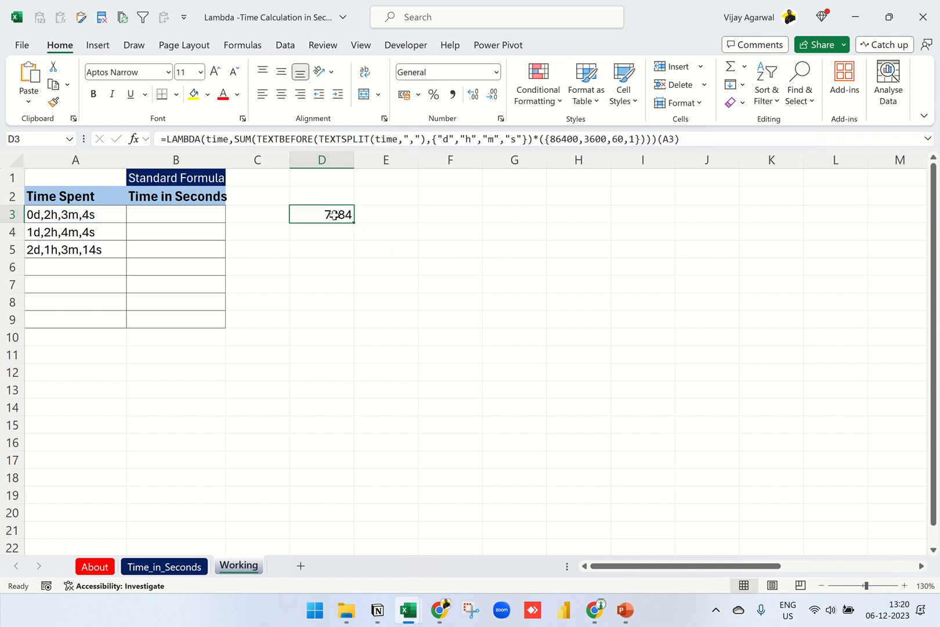
{"action": "left_click", "coordinate": [694, 138]}
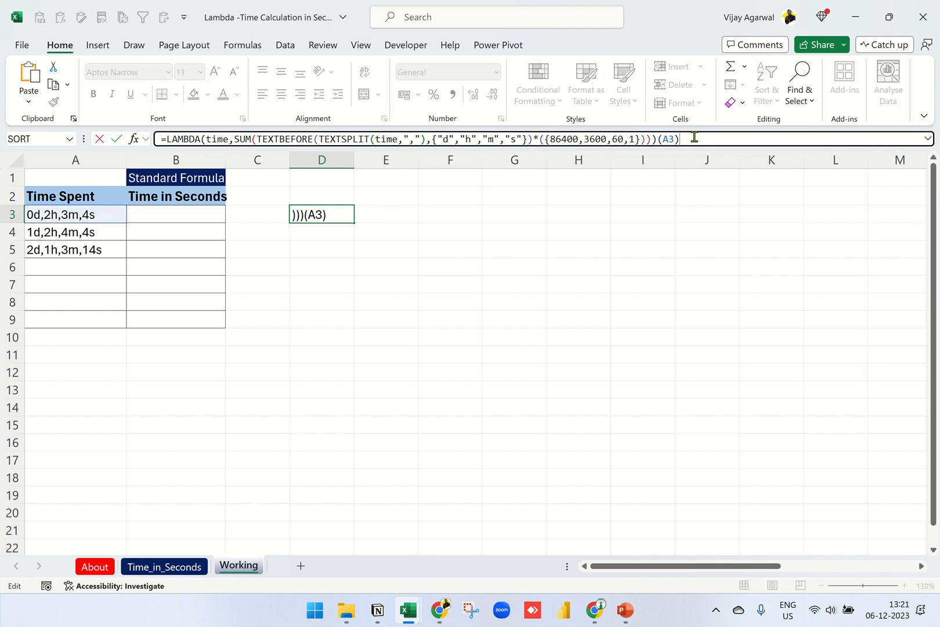
{"action": "key", "text": "BackSpace"}
{"action": "key", "text": "BackSpace"}
{"action": "key", "text": "BackSpace"}
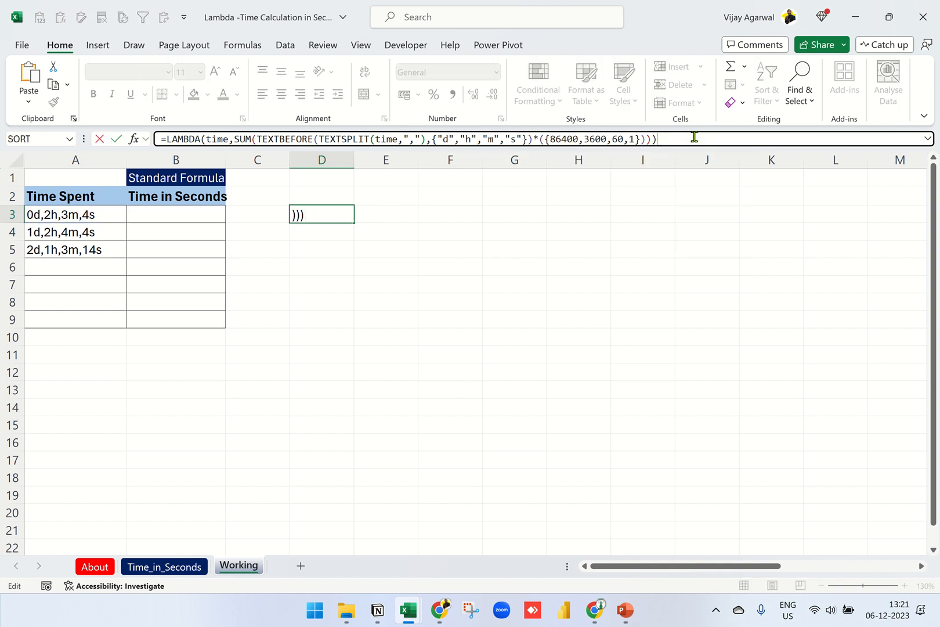
{"action": "key", "text": "Return"}
- Copy the complete LAMBDA formula text from D3 and leave the cell unedited
{"action": "left_click", "coordinate": [302, 214]}
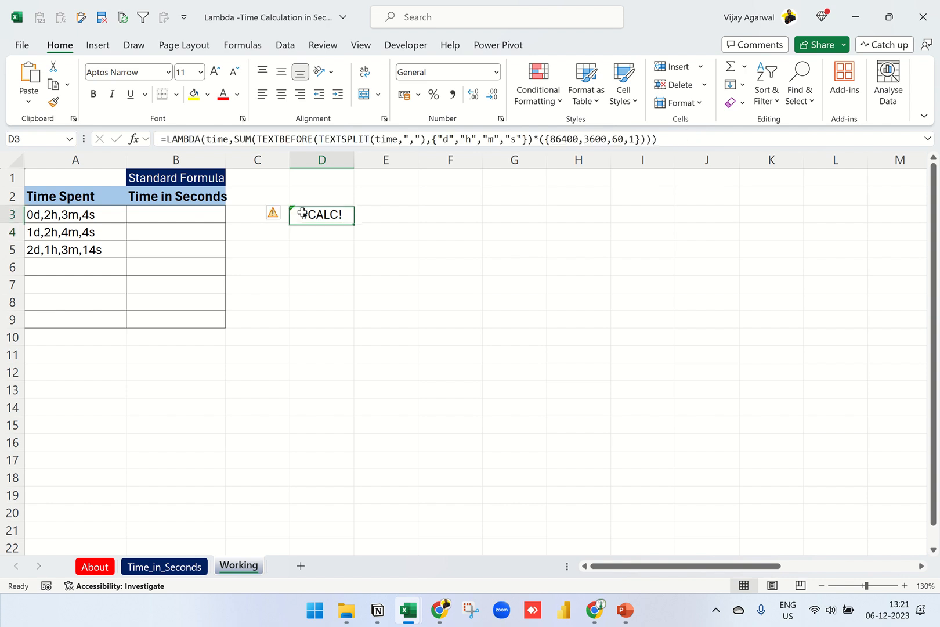
{"action": "left_click_drag", "start_coordinate": [158, 140], "coordinate": [663, 135]}
{"action": "key", "text": "ctrl+c"}
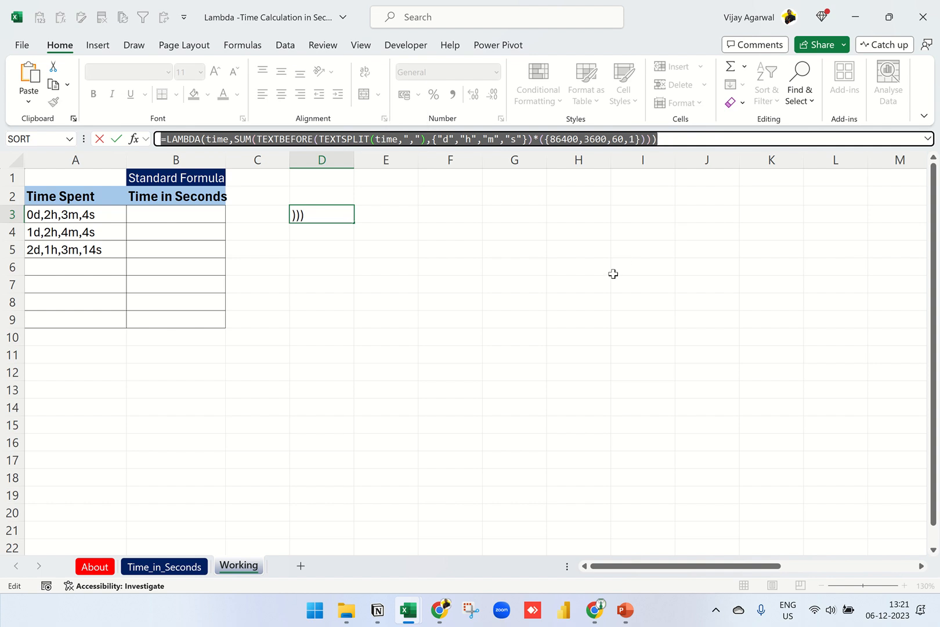
{"action": "key", "text": "Escape"}
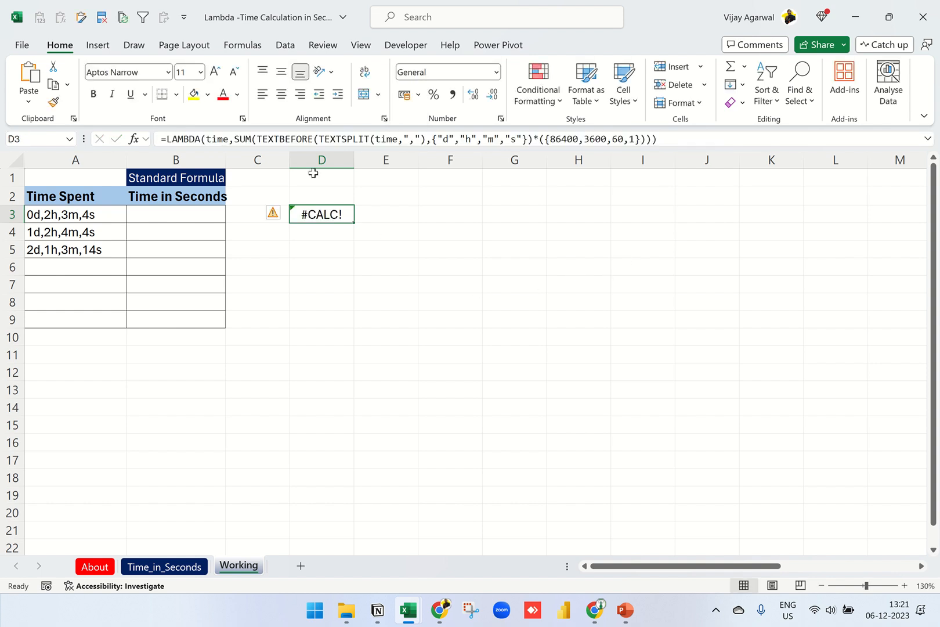
- Define a workbook-scoped name TimeSeconds that refers to the copied LAMBDA formula
{"action": "left_click", "coordinate": [244, 46]}
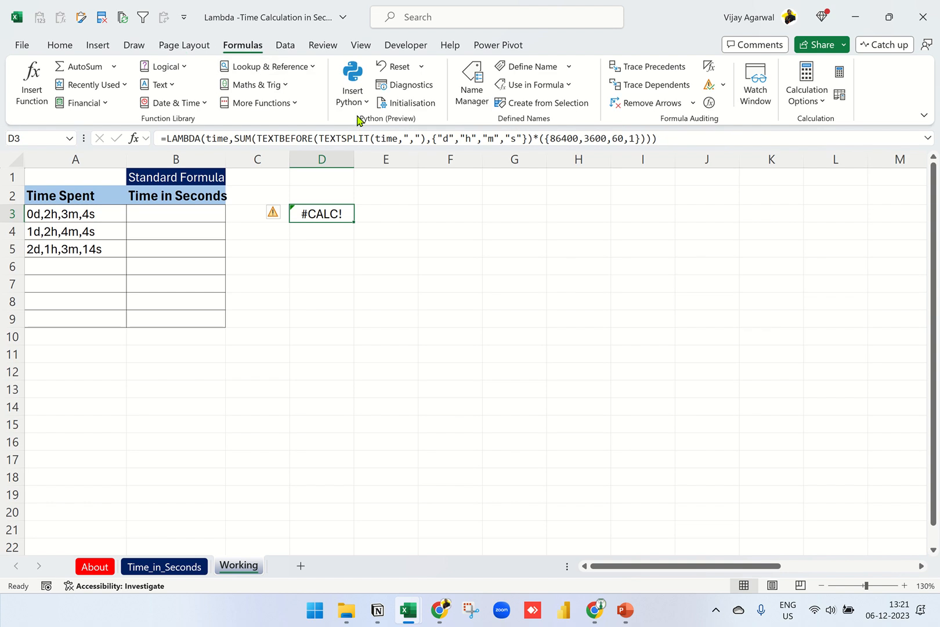
{"action": "left_click", "coordinate": [473, 86]}
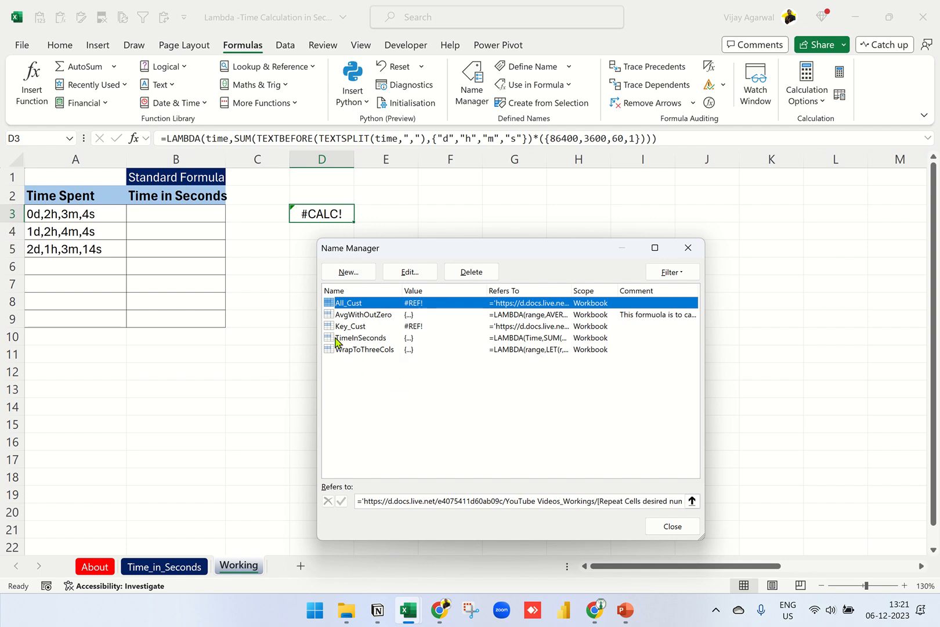
{"action": "left_click", "coordinate": [349, 272]}
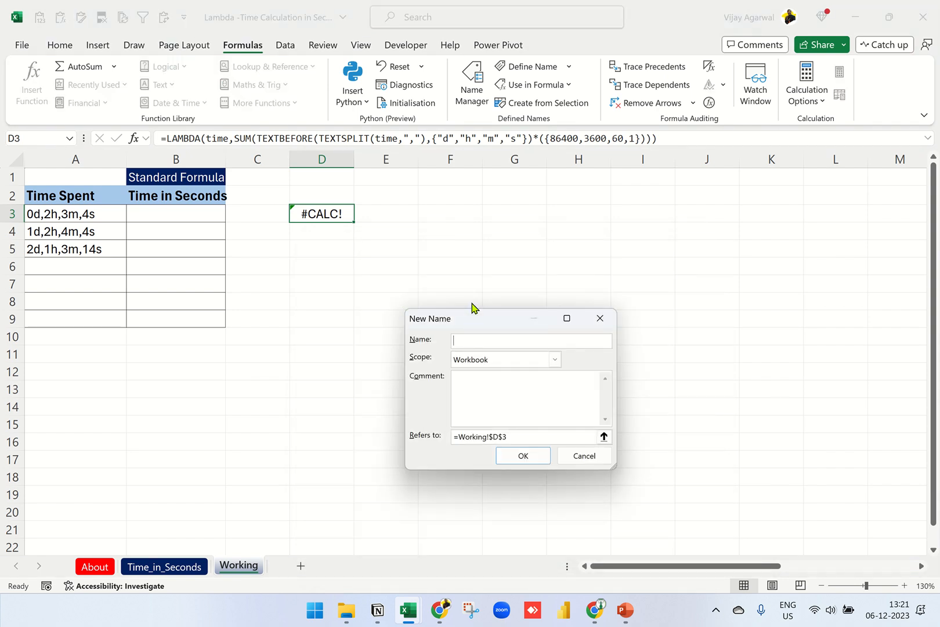
{"action": "left_click_drag", "start_coordinate": [469, 321], "coordinate": [479, 250]}
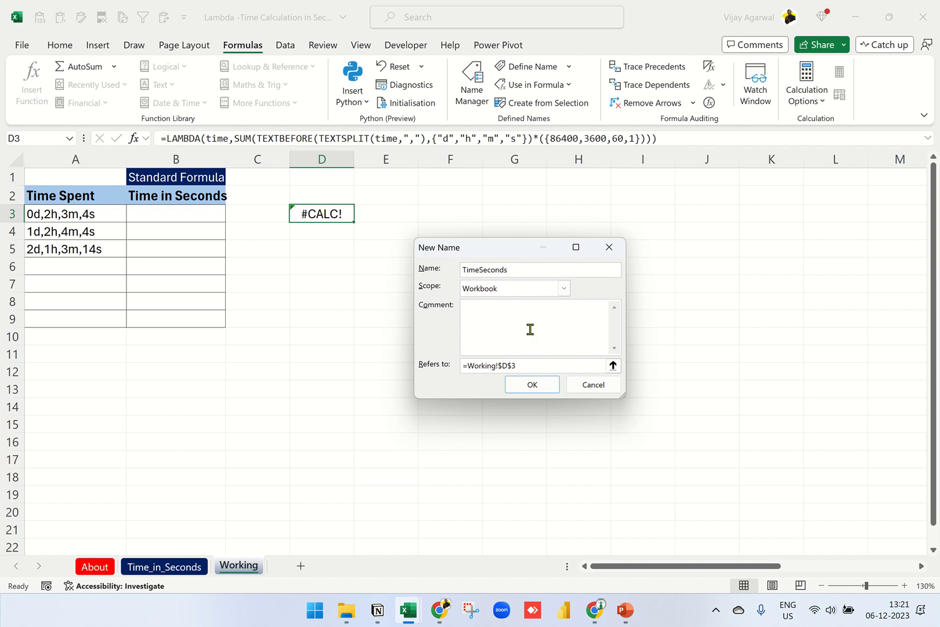
{"action": "left_click_drag", "start_coordinate": [529, 366], "coordinate": [459, 365]}
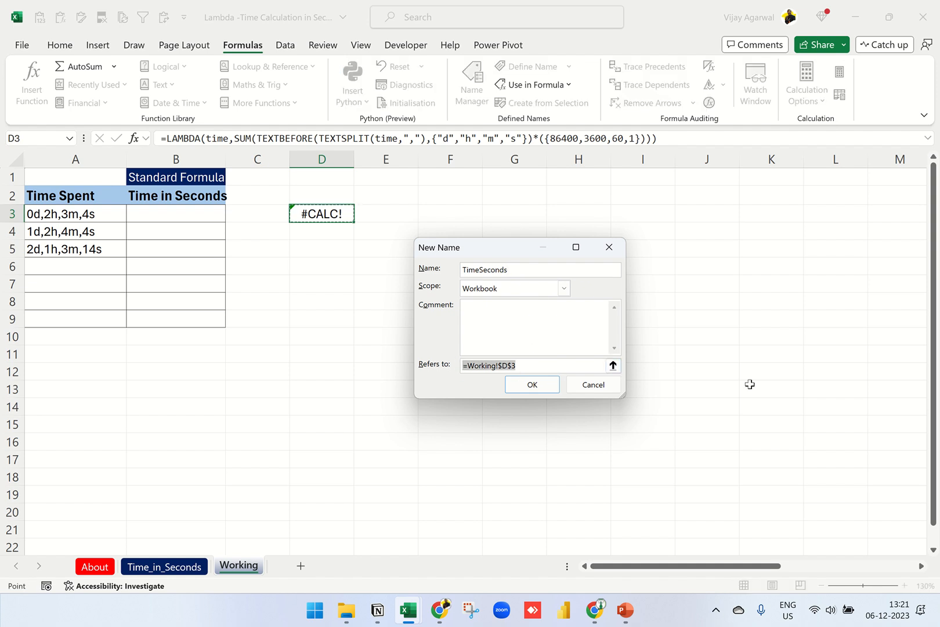
{"action": "key", "text": "ctrl+v"}
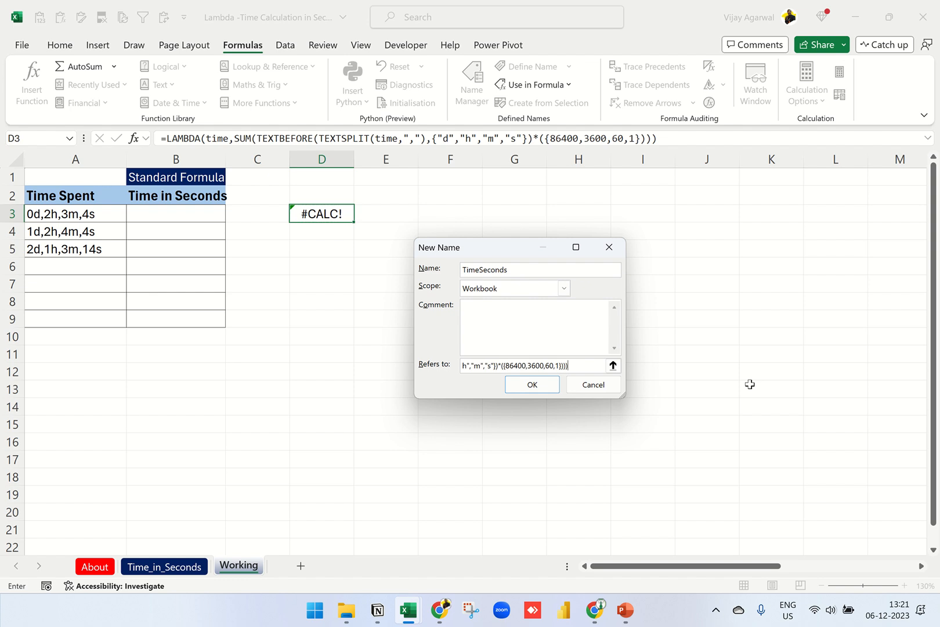
{"action": "left_click", "coordinate": [533, 384]}
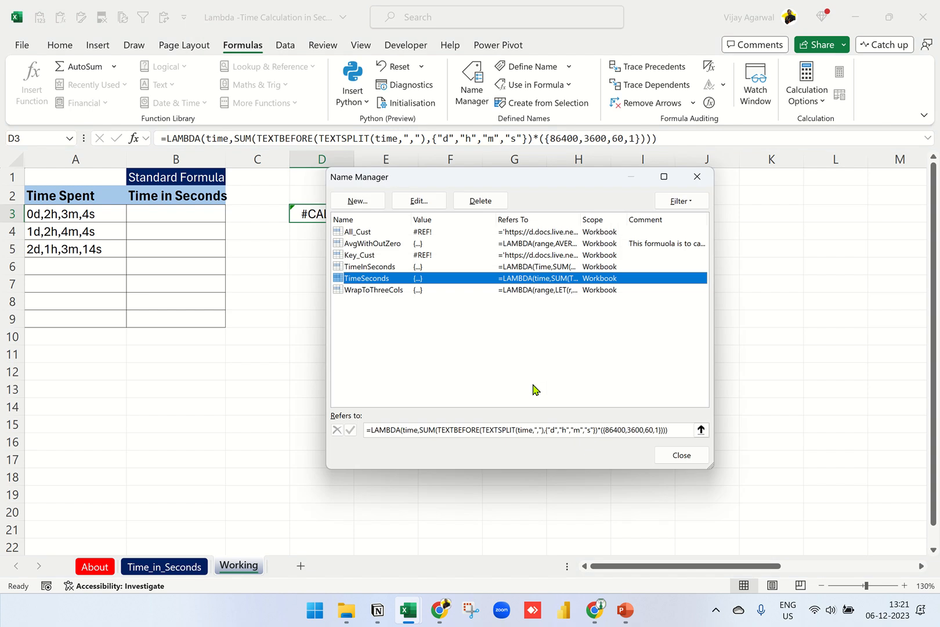
{"action": "left_click", "coordinate": [694, 456]}
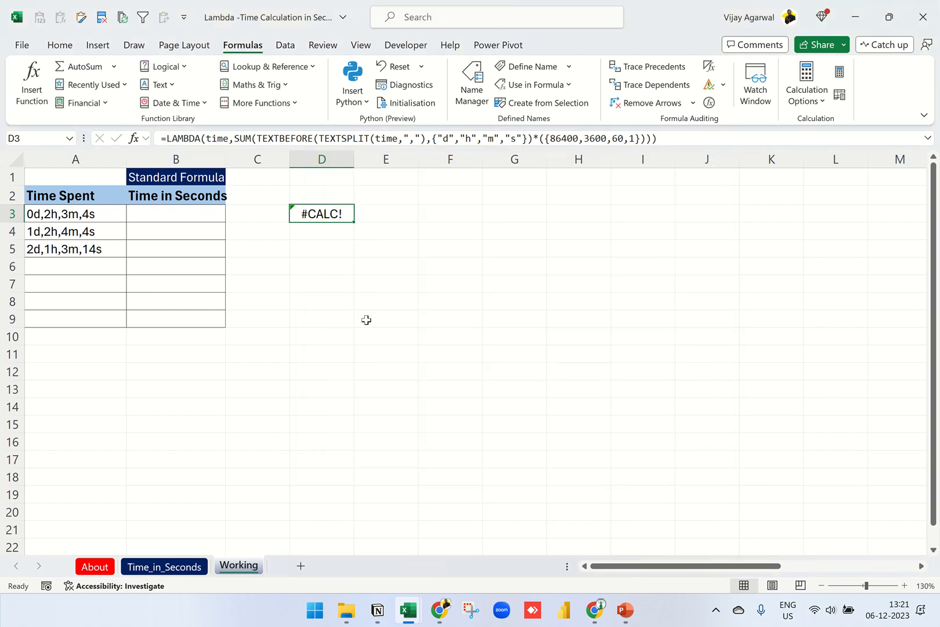
- Delete the contents of C2:D4 to remove the working LAMBDA formula
{"action": "left_click_drag", "start_coordinate": [280, 199], "coordinate": [353, 232]}
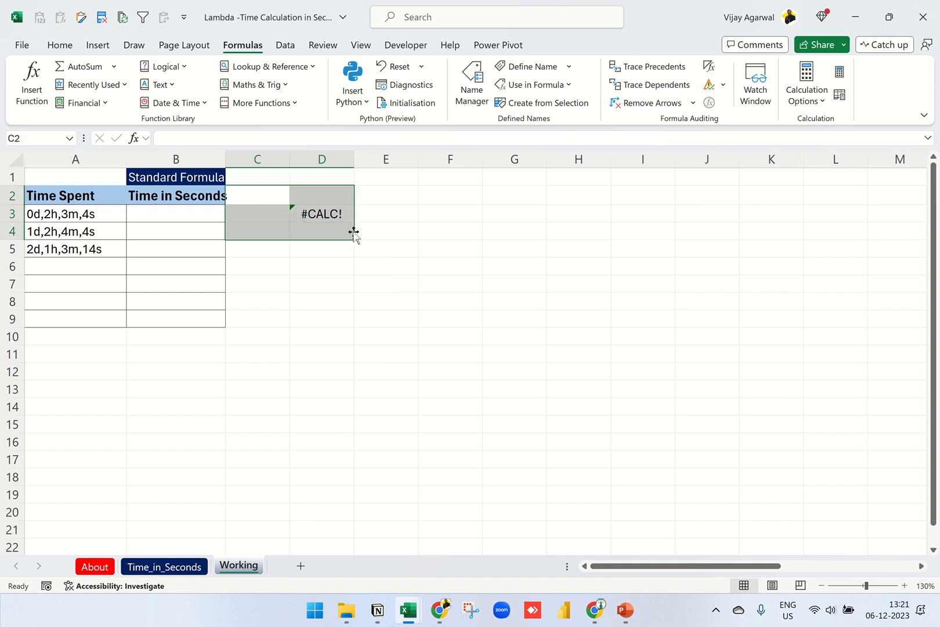
{"action": "key", "text": "Delete"}
- Enter =TimeSeconds(A3) in B3 and fill the formula down to B5
{"action": "left_click", "coordinate": [172, 214]}
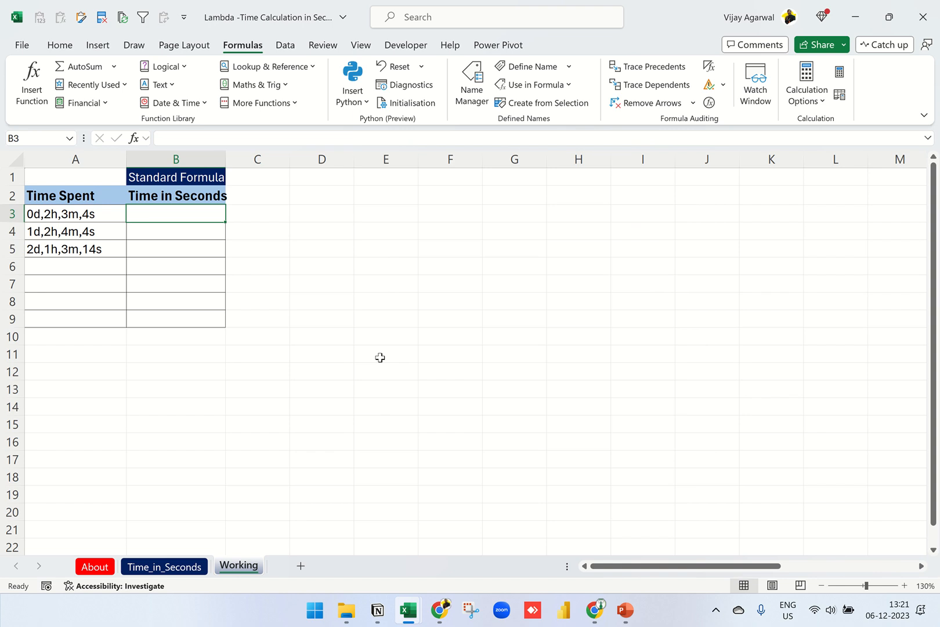
{"action": "type", "text": "=time"}
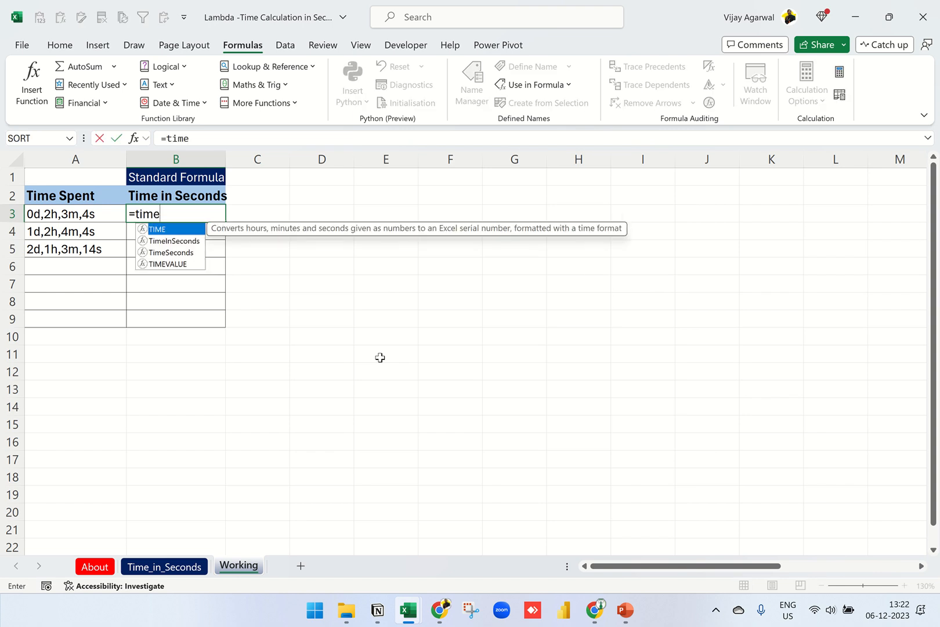
{"action": "double_click", "coordinate": [174, 252]}
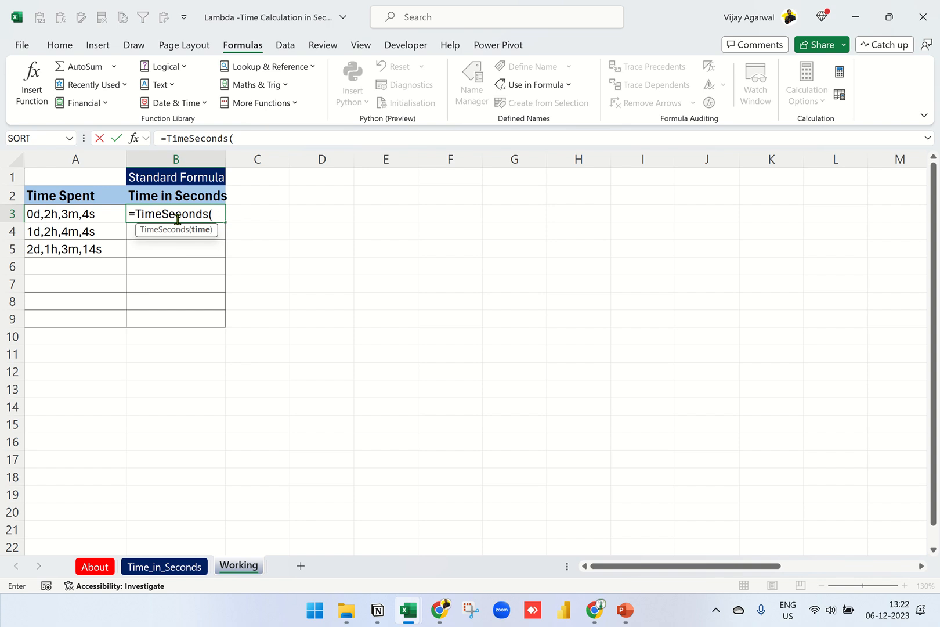
{"action": "left_click", "coordinate": [101, 216]}
{"action": "type", "text": ")"}
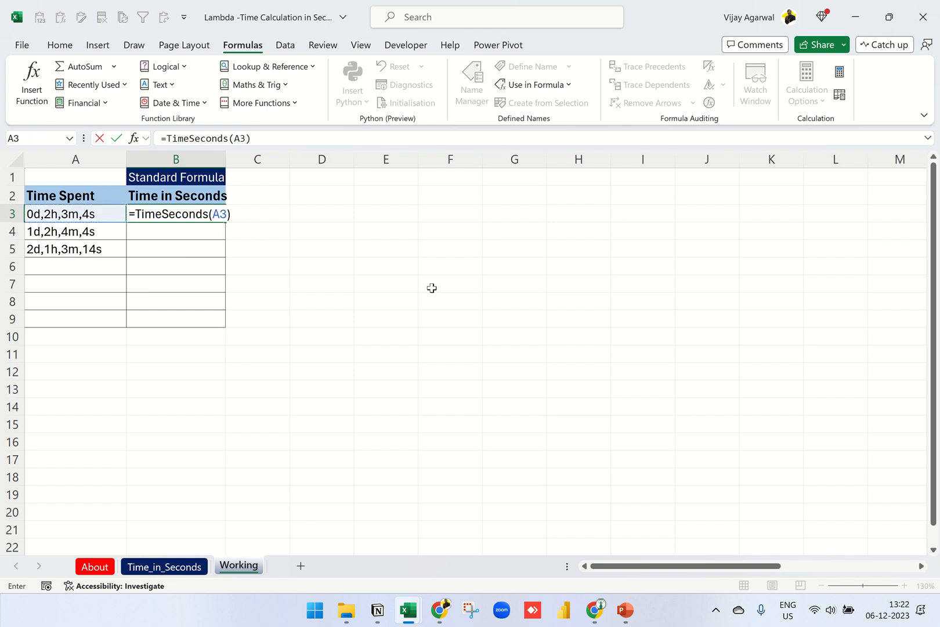
{"action": "key", "text": "Return"}
{"action": "left_click", "coordinate": [219, 218]}
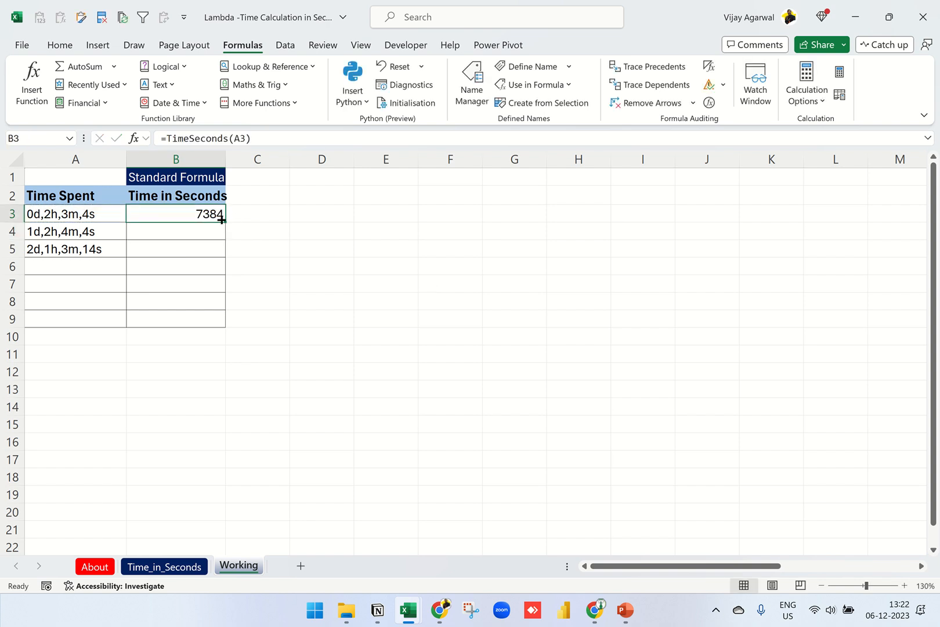
{"action": "left_click_drag", "start_coordinate": [225, 223], "coordinate": [227, 258]}
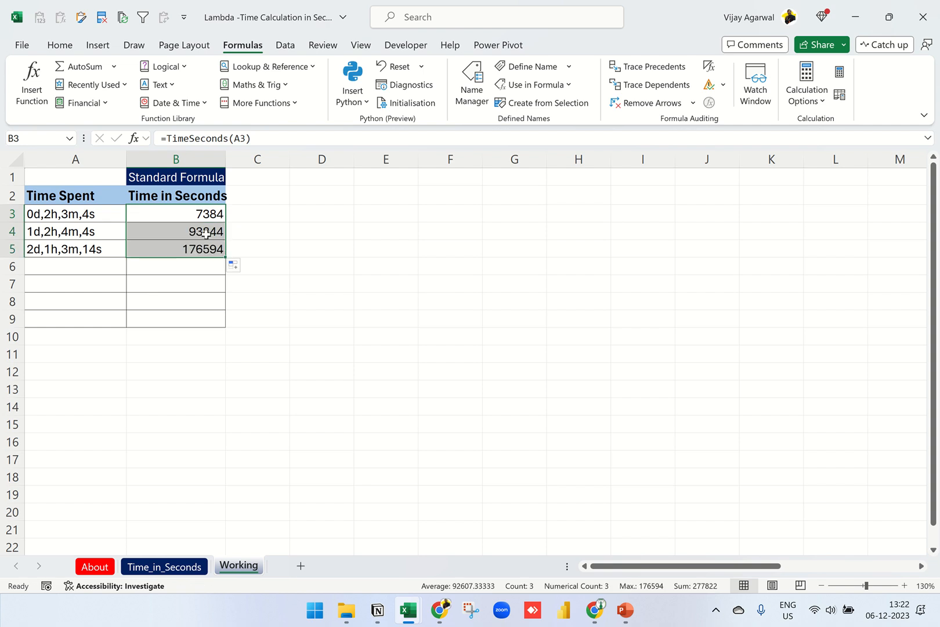
- Examine the TimeSeconds formulas in B3:B5 on the Working sheet and compare them with B3 on the Time_in_Seconds sheet
{"action": "left_click", "coordinate": [215, 232]}
{"action": "left_click", "coordinate": [203, 214]}
{"action": "key", "text": "Down"}
{"action": "key", "text": "Down"}
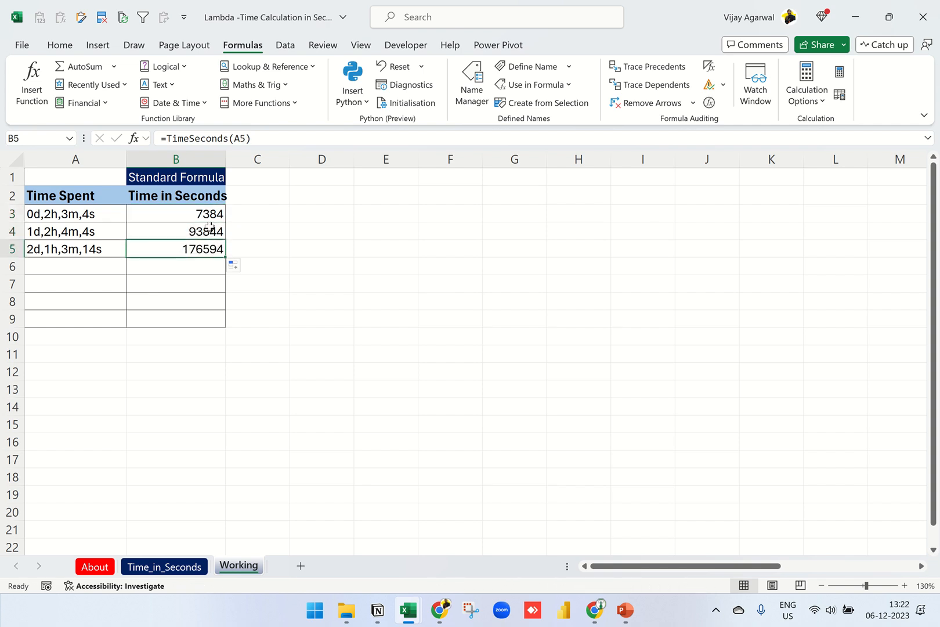
{"action": "left_click", "coordinate": [209, 215]}
{"action": "left_click", "coordinate": [209, 233]}
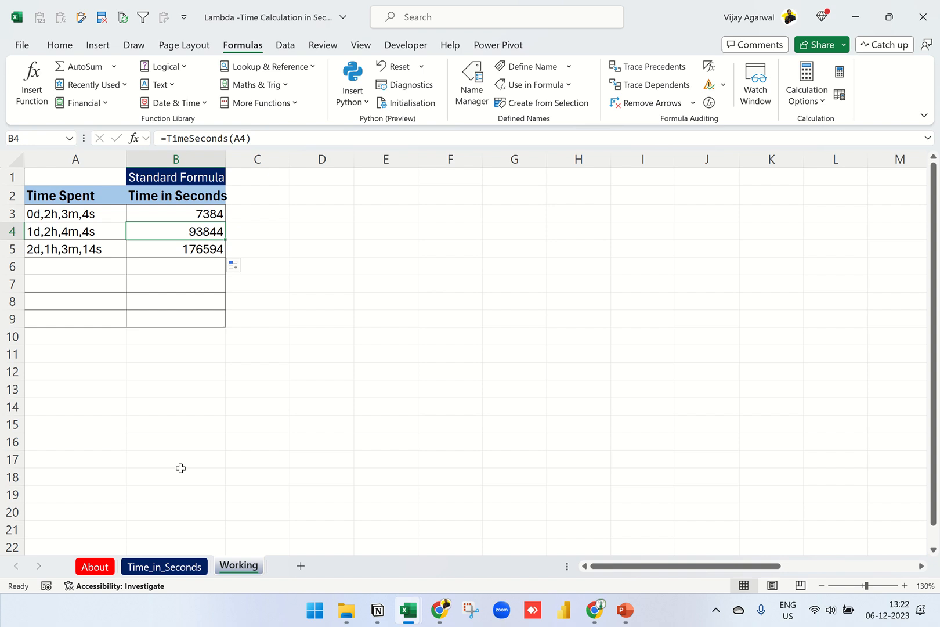
{"action": "left_click", "coordinate": [174, 567]}
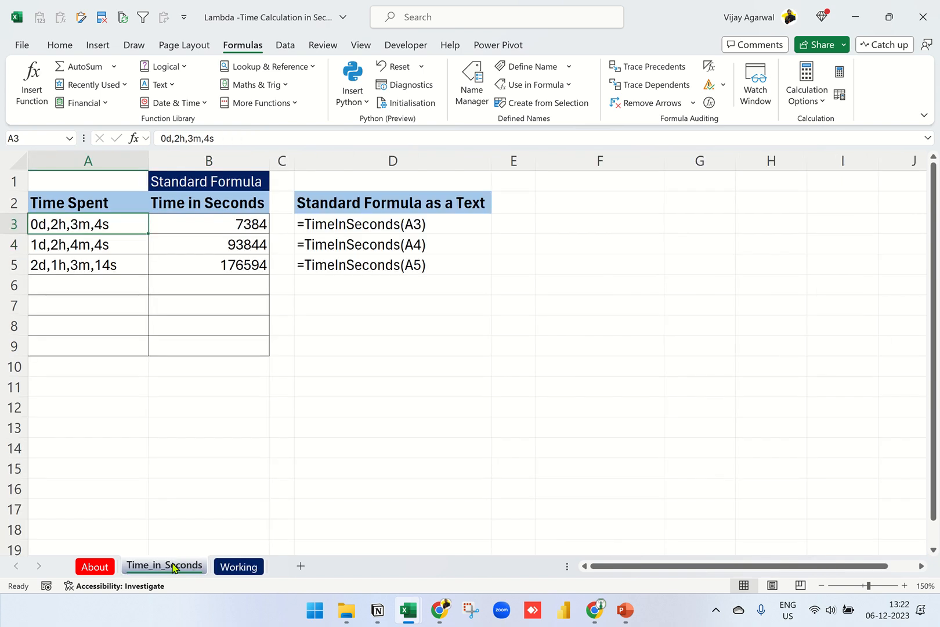
{"action": "left_click", "coordinate": [217, 223]}
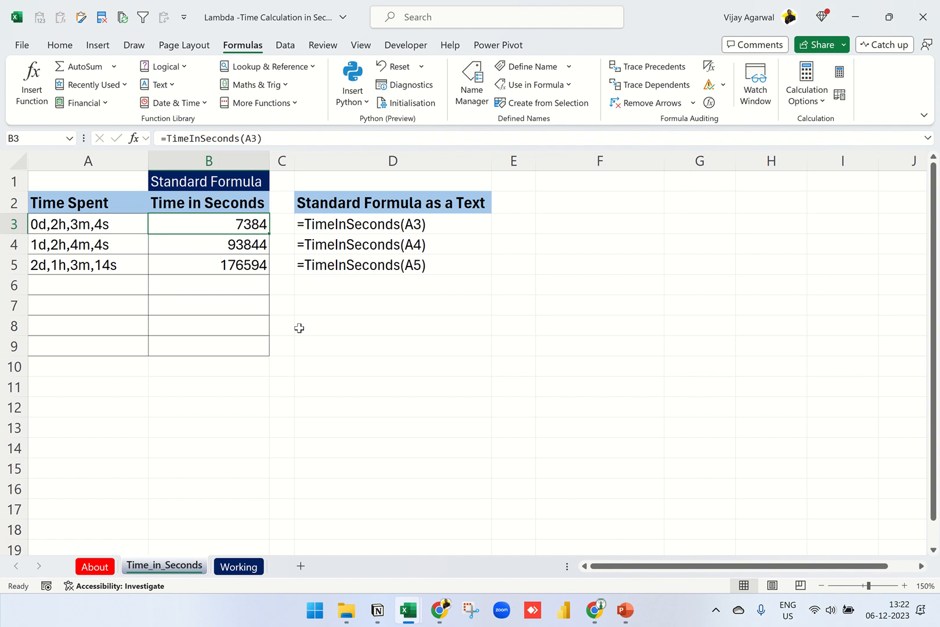
{"action": "left_click", "coordinate": [239, 567]}
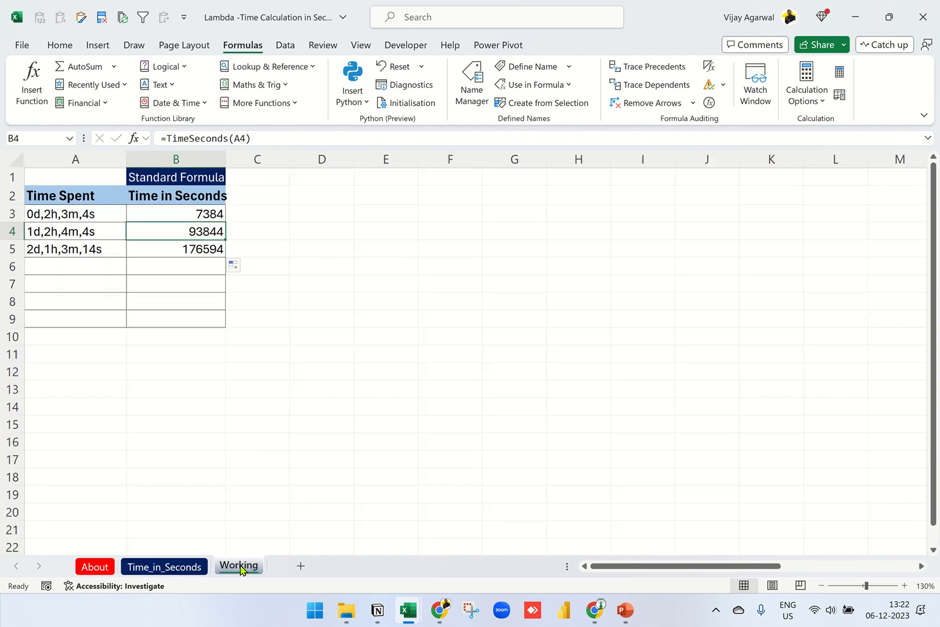
{"action": "left_click", "coordinate": [62, 216]}
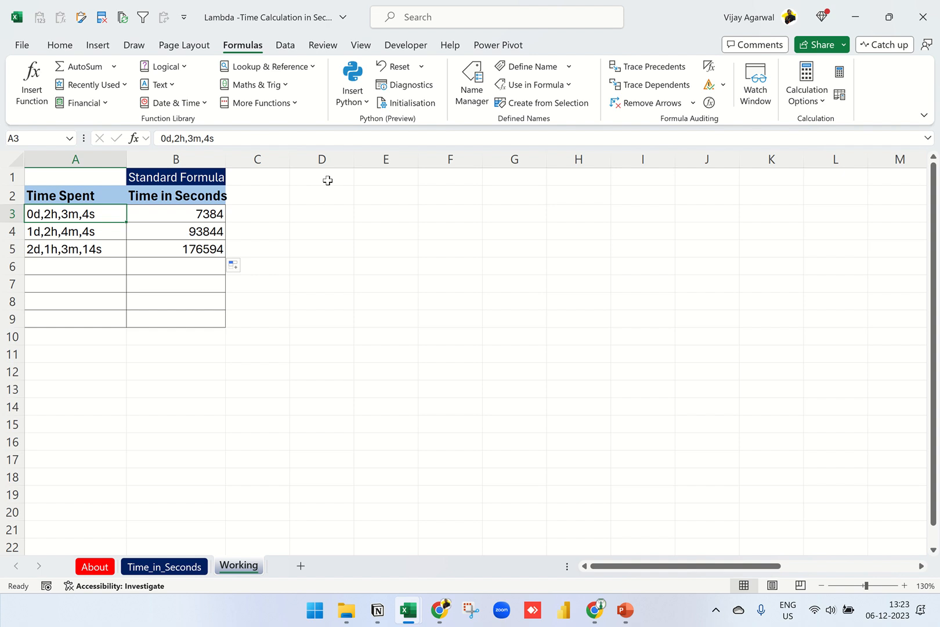
{"action": "left_click", "coordinate": [204, 210]}
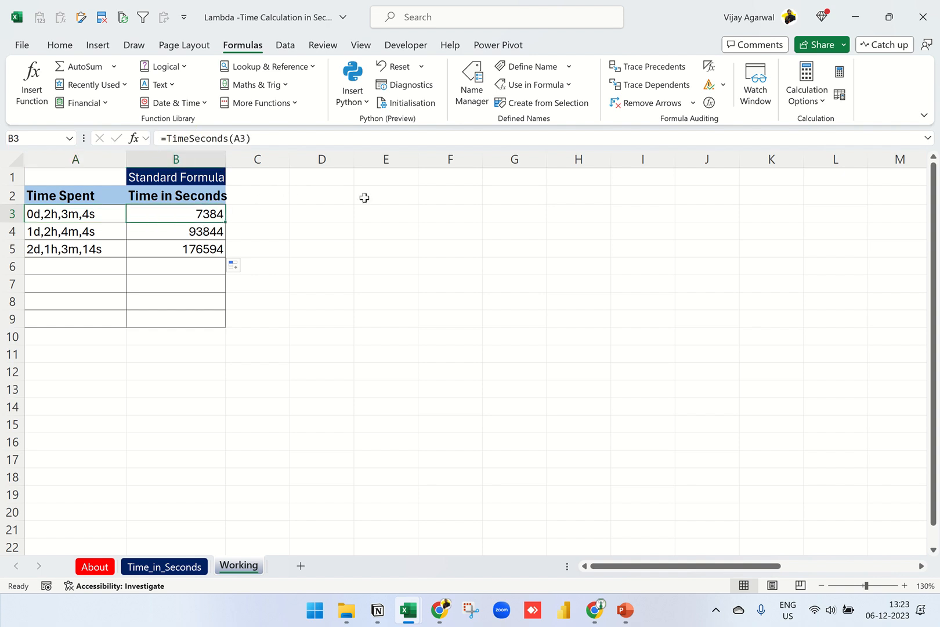
{"action": "left_click", "coordinate": [293, 247]}
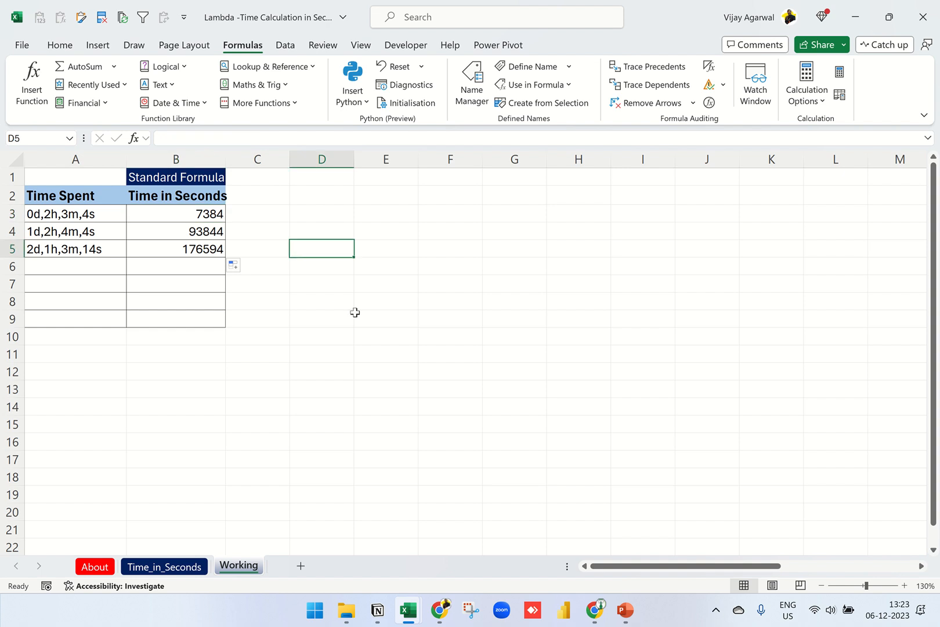
- Create a new blank workbook and check its defined names in the Name Manager
{"action": "key", "text": "ctrl+n"}
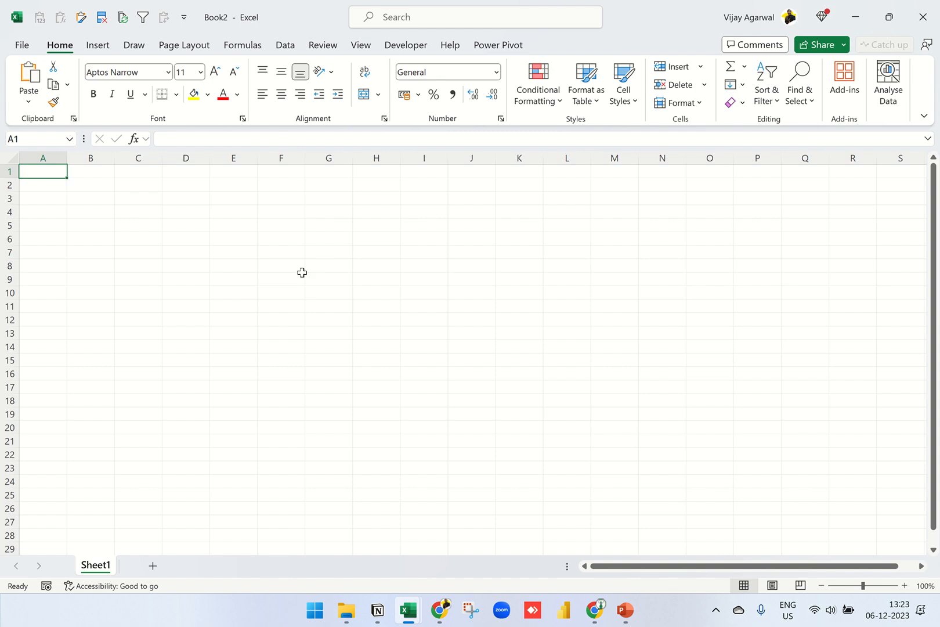
{"action": "left_click", "coordinate": [197, 238]}
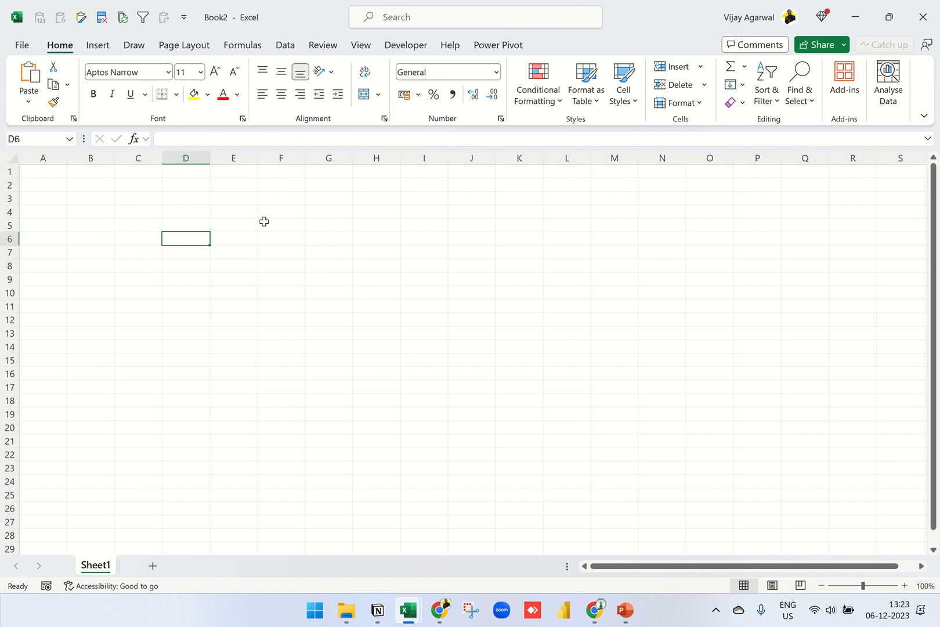
{"action": "left_click", "coordinate": [249, 49]}
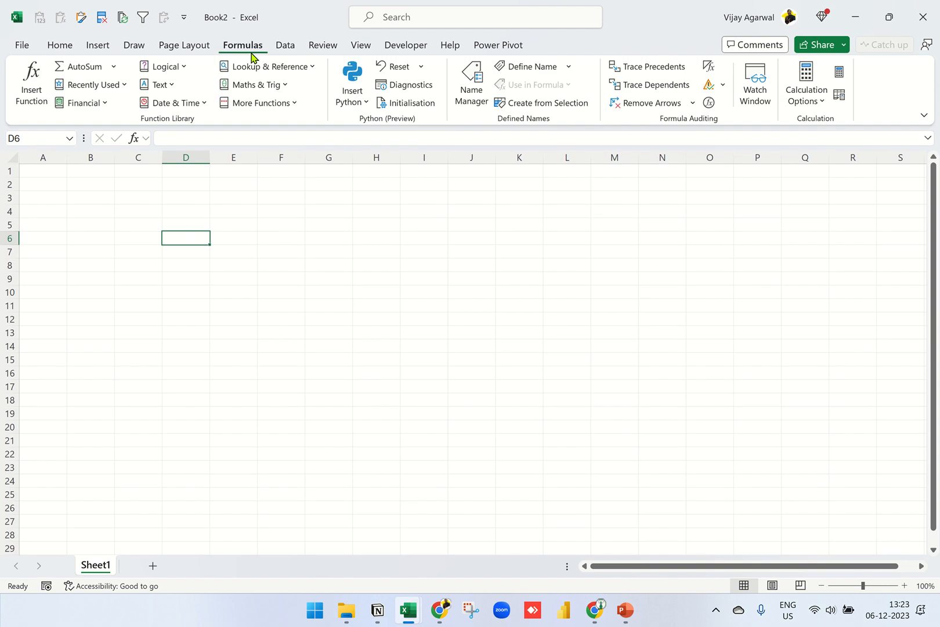
{"action": "left_click", "coordinate": [465, 98]}
{"action": "left_click", "coordinate": [688, 457]}
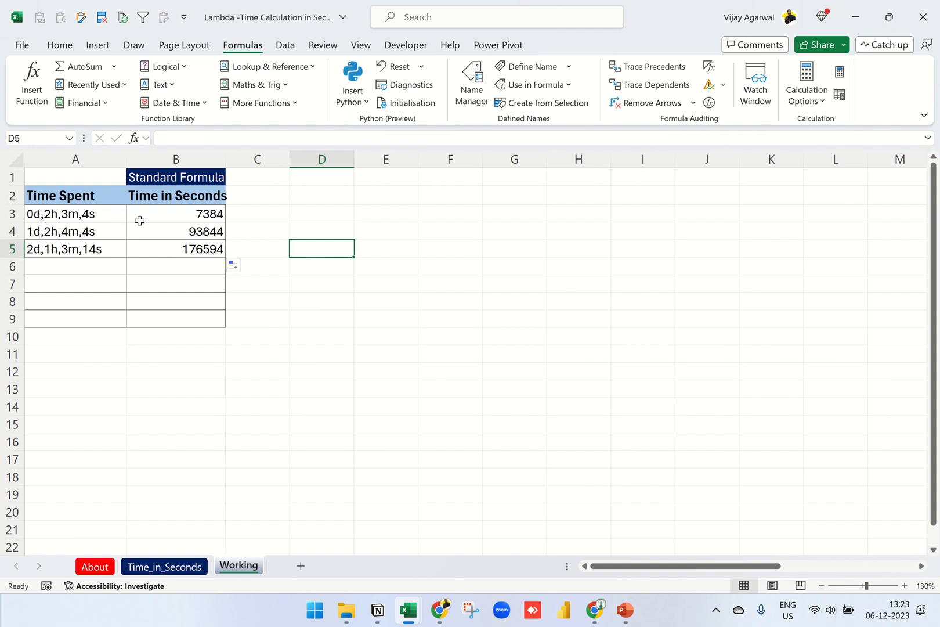
- Transfer the TimeSeconds name by pasting Working cell B3 into I5 of the blank workbook and undoing the paste, and check the defined names
{"action": "left_click", "coordinate": [189, 215]}
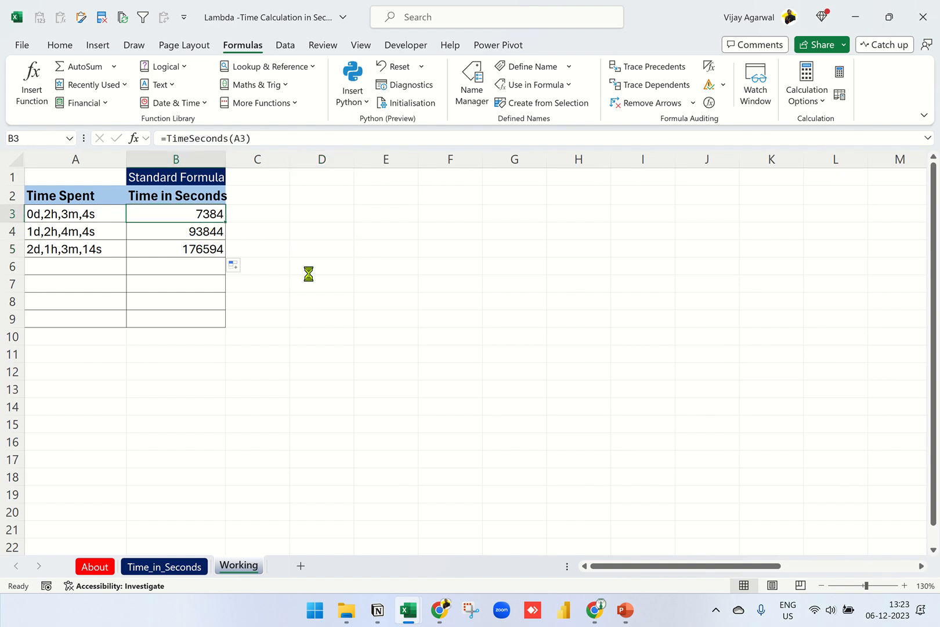
{"action": "key", "text": "ctrl+c"}
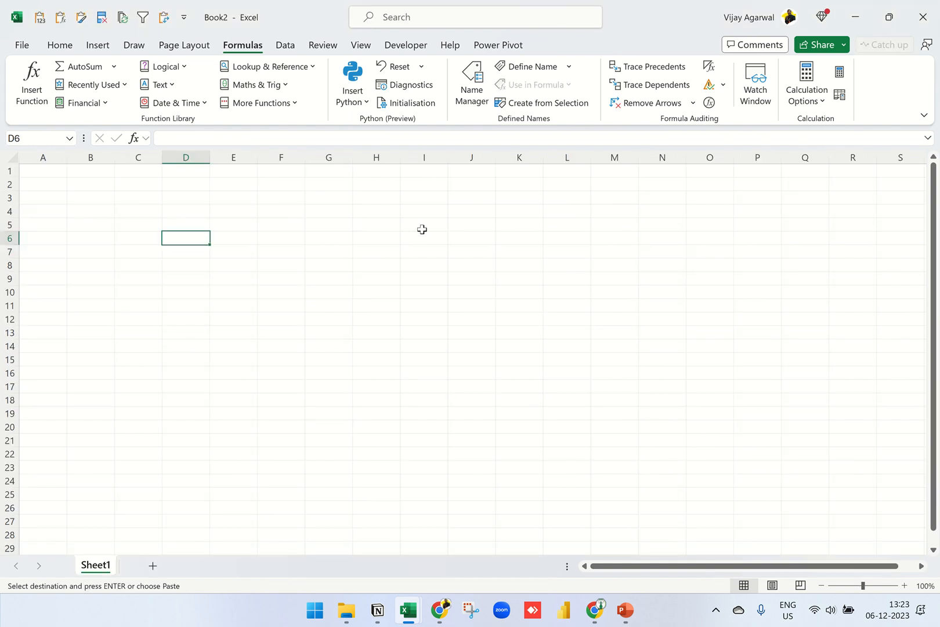
{"action": "left_click", "coordinate": [422, 226]}
{"action": "key", "text": "ctrl+v"}
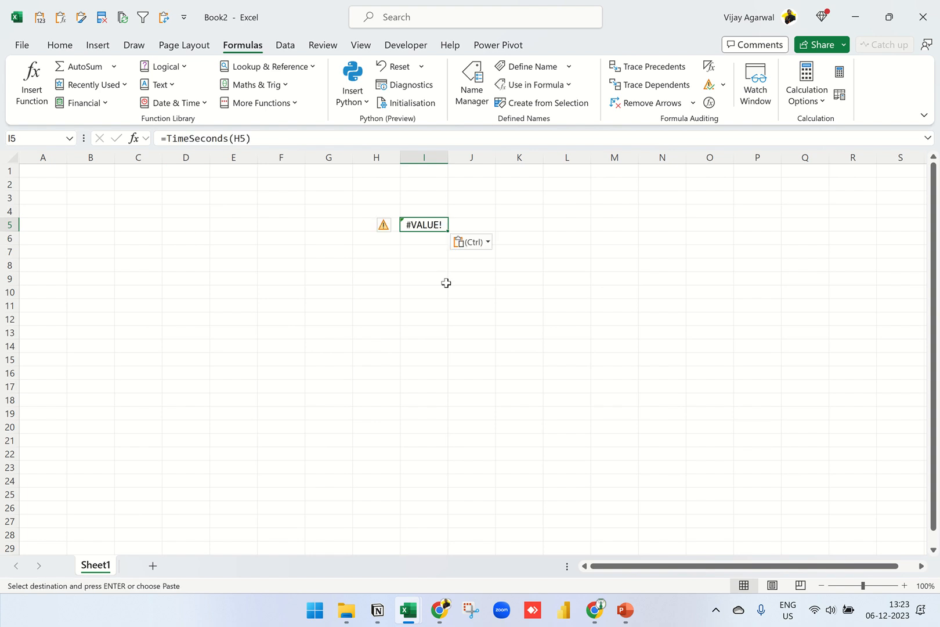
{"action": "key", "text": "ctrl+z"}
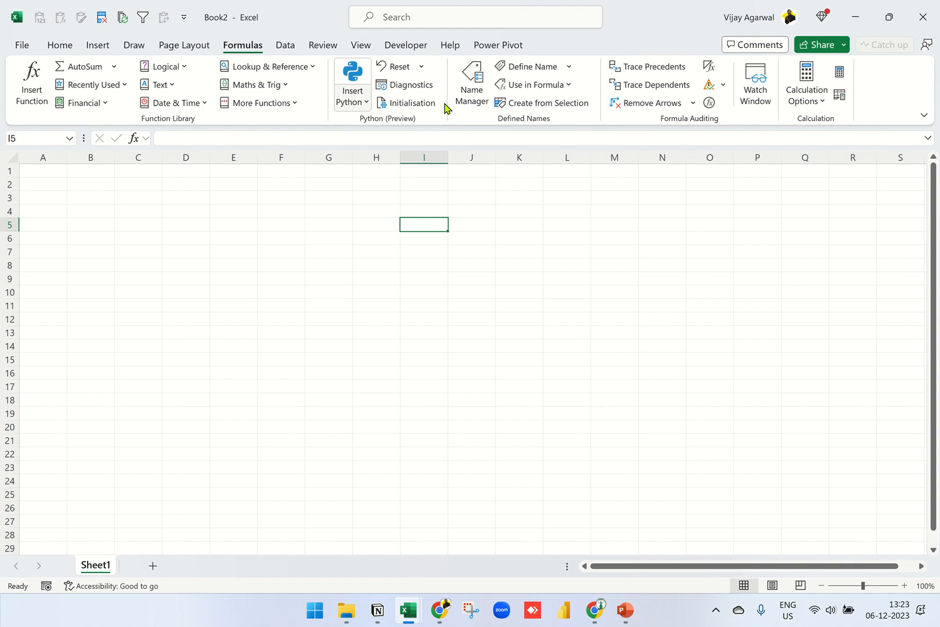
{"action": "left_click", "coordinate": [472, 93]}
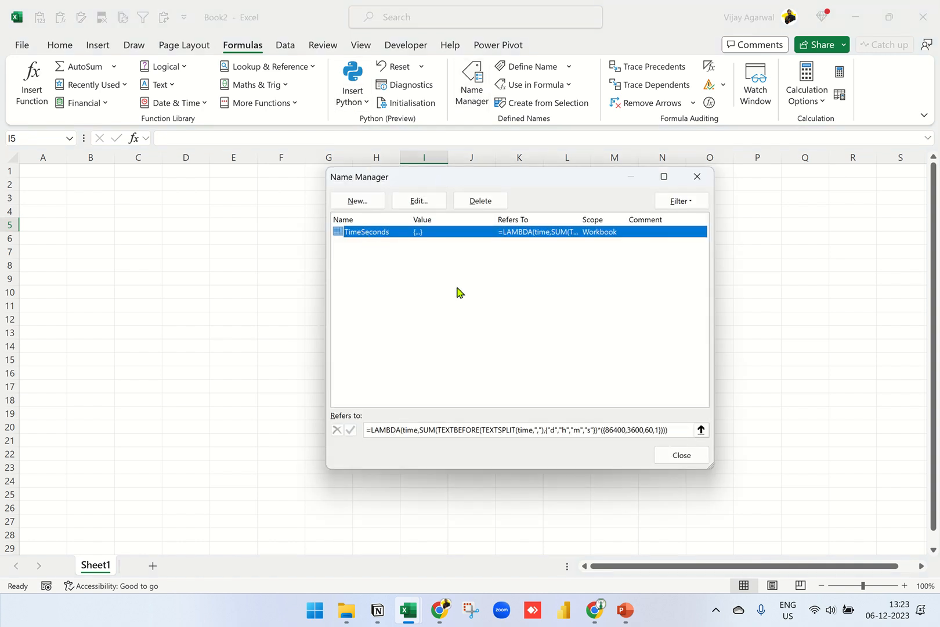
{"action": "left_click", "coordinate": [679, 455]}
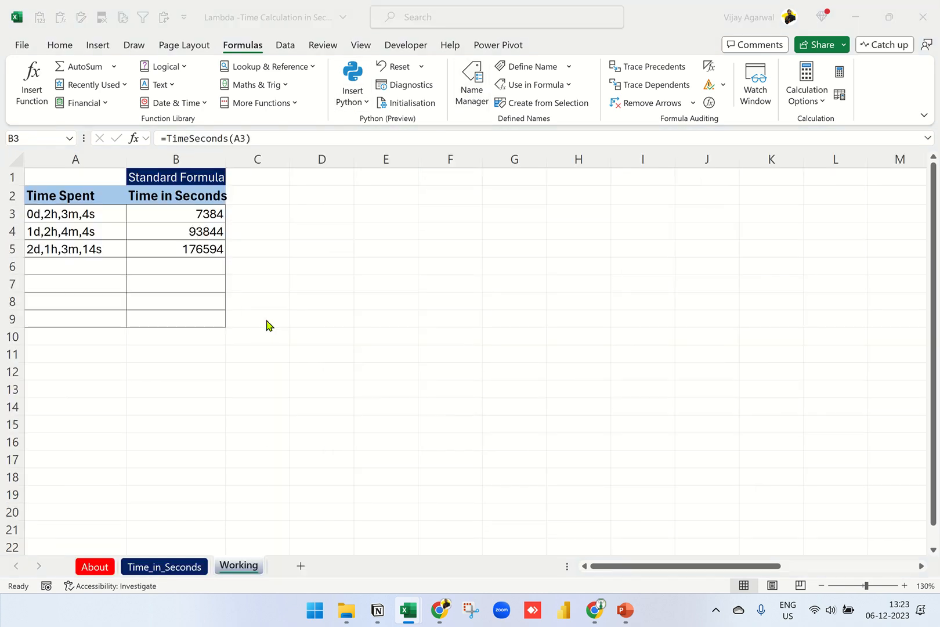
- Copy the duration text from A5 on the Working sheet into K17 of Book2 and autofit column K
{"action": "left_click", "coordinate": [89, 251]}
{"action": "key", "text": "ctrl+c"}
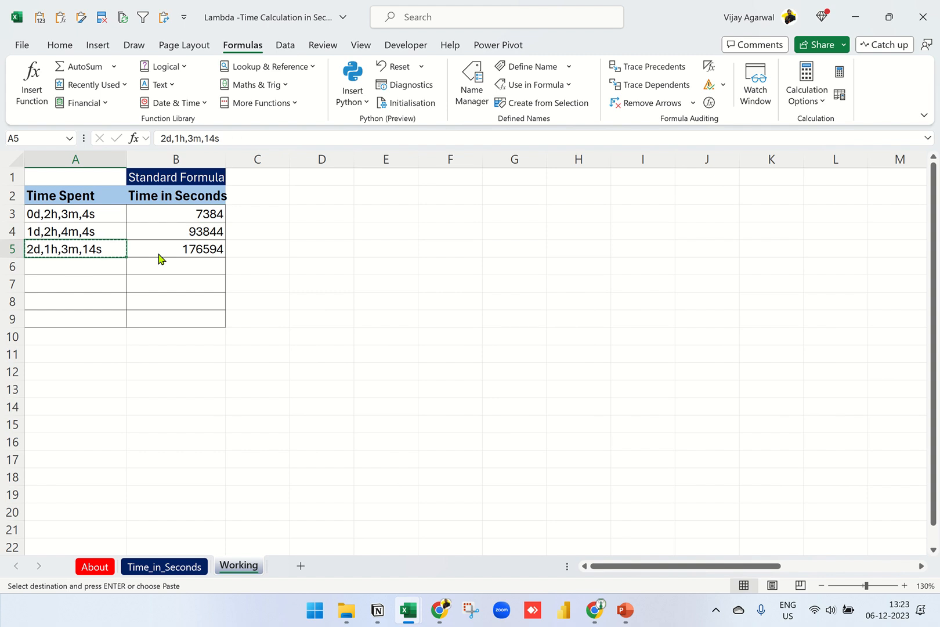
{"action": "key", "text": "alt+Tab"}
{"action": "left_click", "coordinate": [90, 210]}
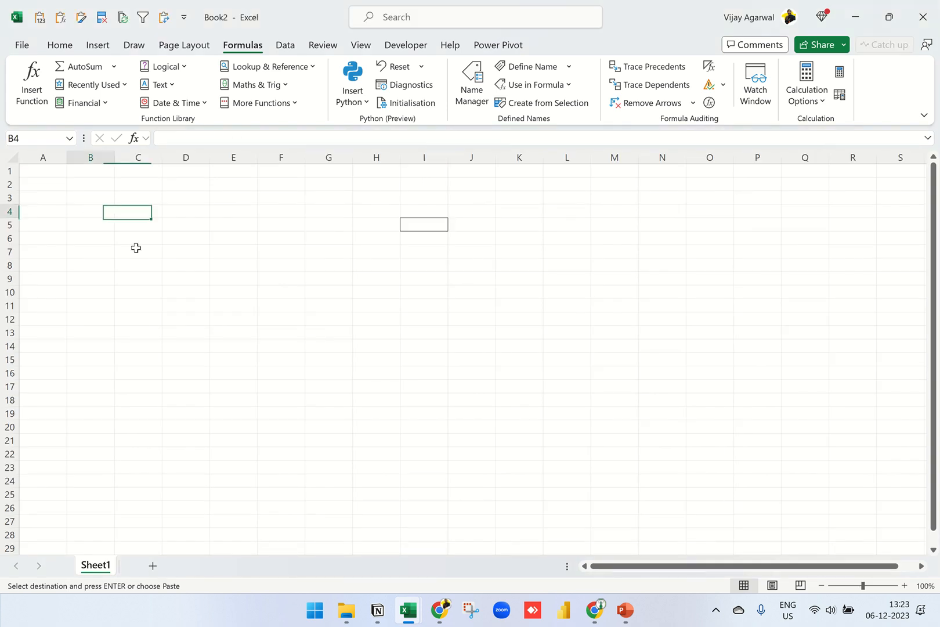
{"action": "left_click", "coordinate": [501, 384]}
{"action": "key", "text": "ctrl+v"}
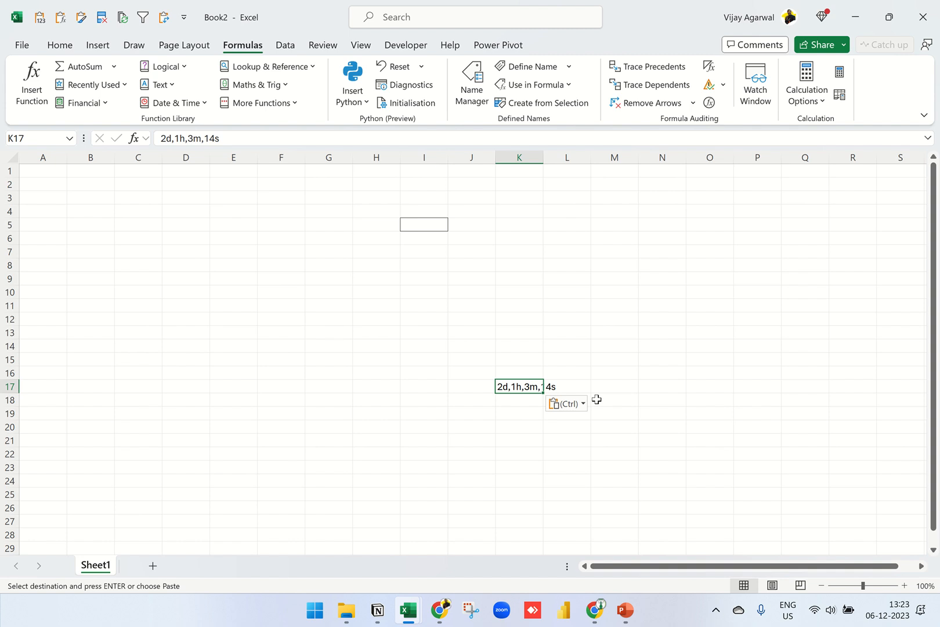
{"action": "left_click", "coordinate": [576, 387]}
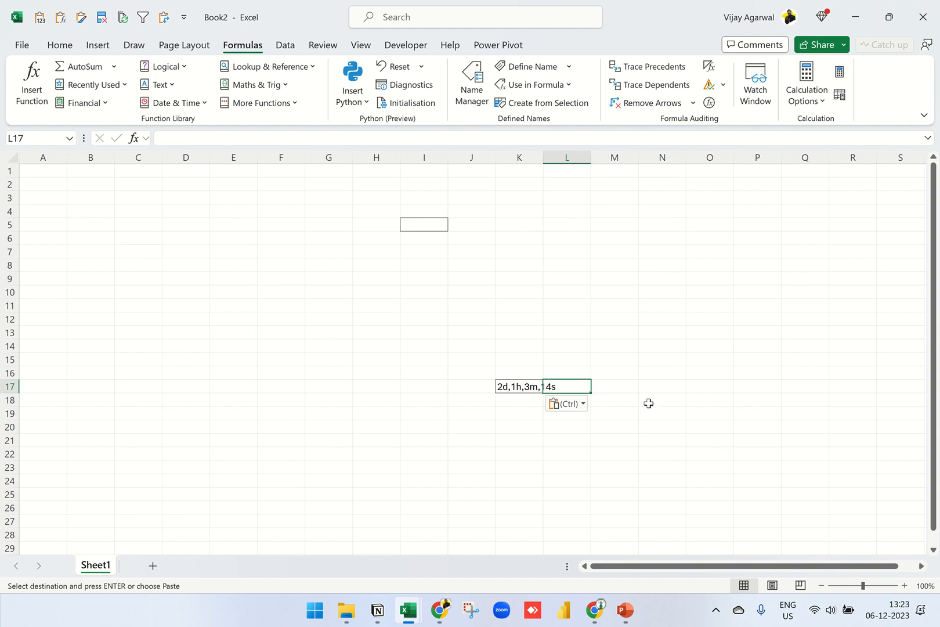
{"action": "double_click", "coordinate": [543, 157]}
- Enter =TimeSeconds(K17) in L17 beside the pasted duration
{"action": "type", "text": "=time"}
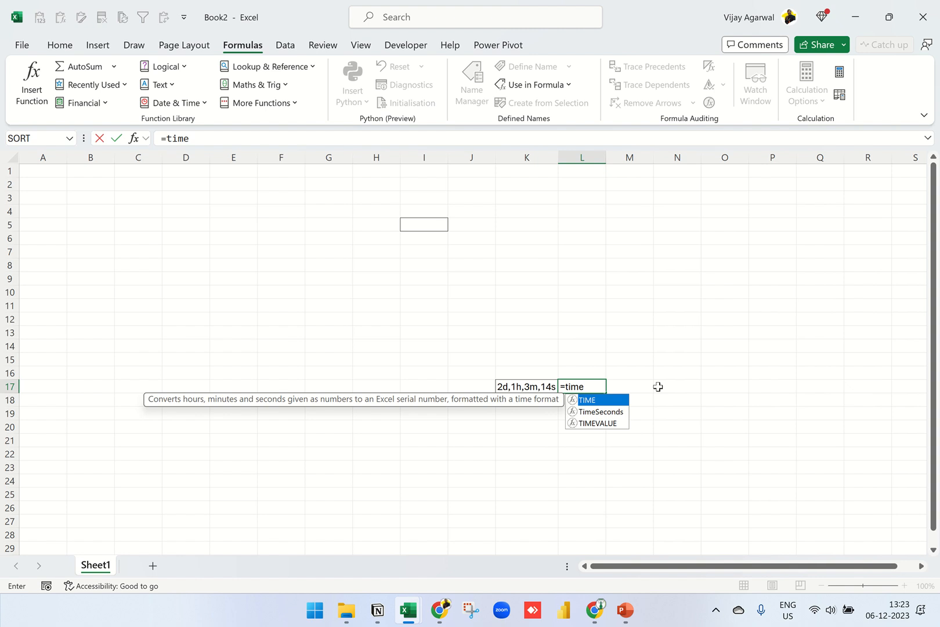
{"action": "key", "text": "Down"}
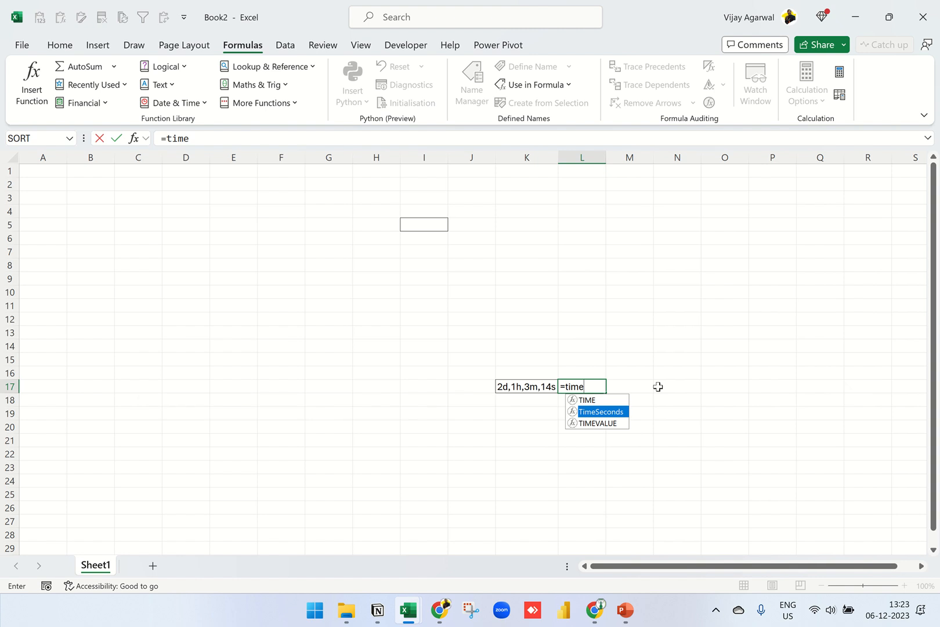
{"action": "key", "text": "Tab"}
{"action": "left_click", "coordinate": [537, 387]}
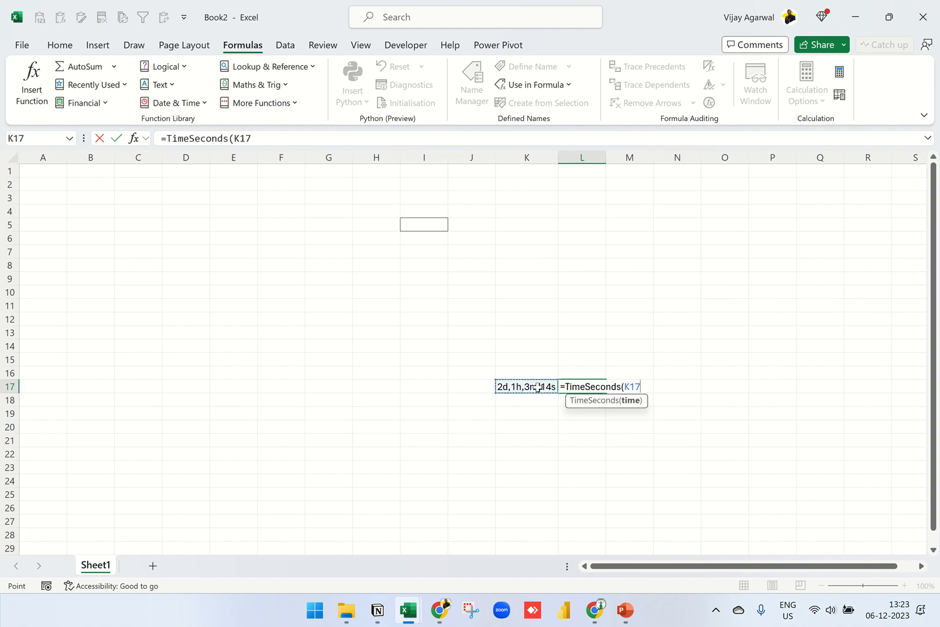
{"action": "key", "text": "Return"}
{"action": "left_click", "coordinate": [580, 384]}
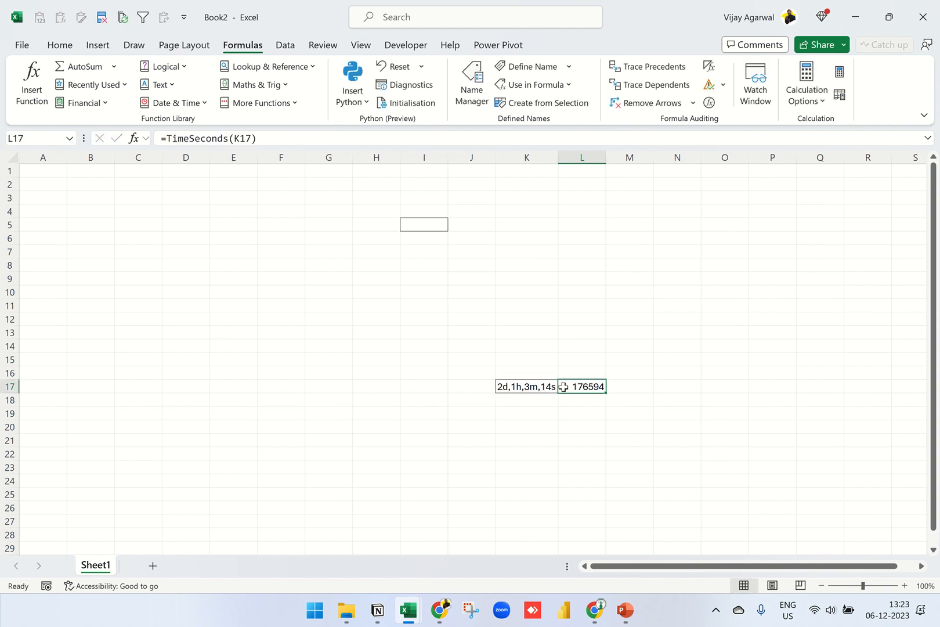
- Change the duration in K17 to 22d,1h,3m,14s and widen column L slightly
{"action": "double_click", "coordinate": [502, 386]}
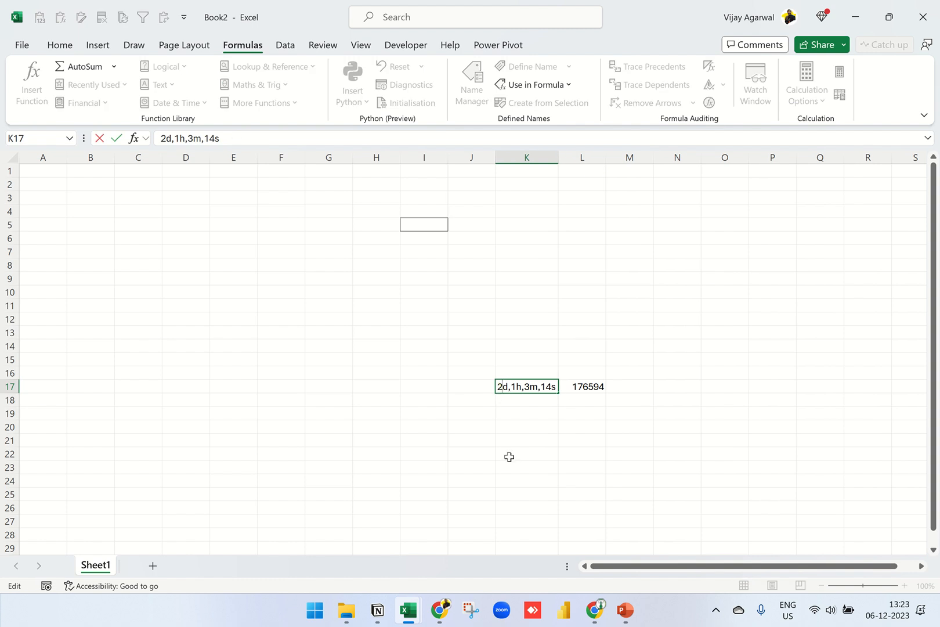
{"action": "type", "text": "2"}
{"action": "key", "text": "Return"}
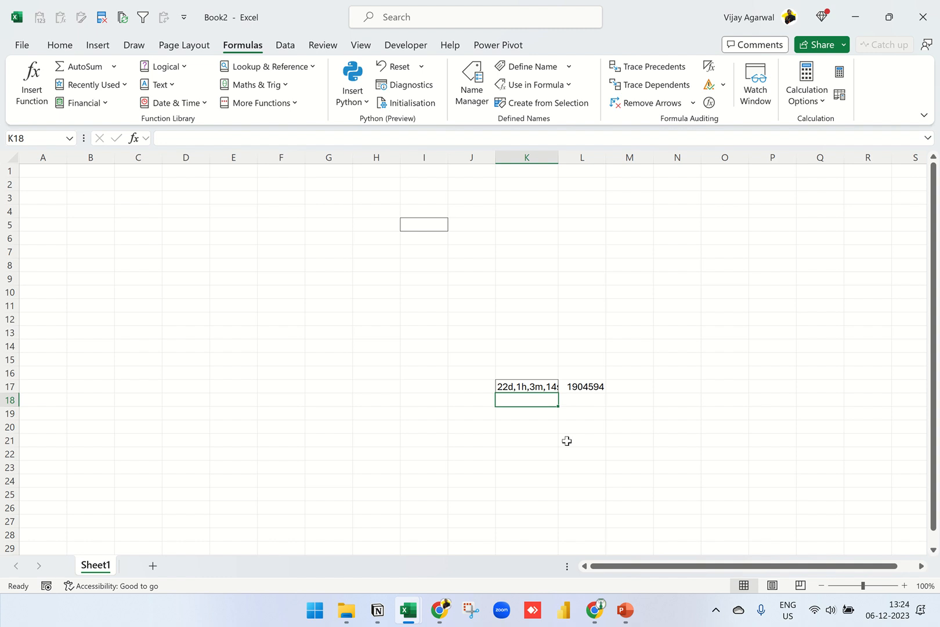
{"action": "left_click", "coordinate": [590, 388]}
{"action": "left_click_drag", "start_coordinate": [607, 158], "coordinate": [620, 157]}
- Return to the Lambda workbook, review the TimeInSeconds formulas in B3:B5 on the Time_in_Seconds sheet, and show the About sheet
{"action": "key", "text": "alt+Tab"}
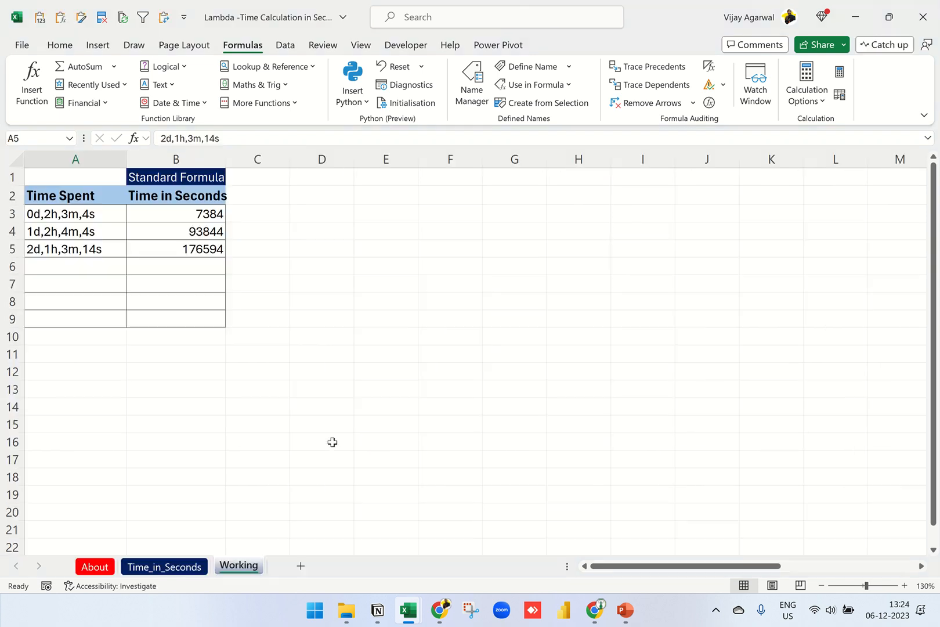
{"action": "left_click", "coordinate": [146, 568]}
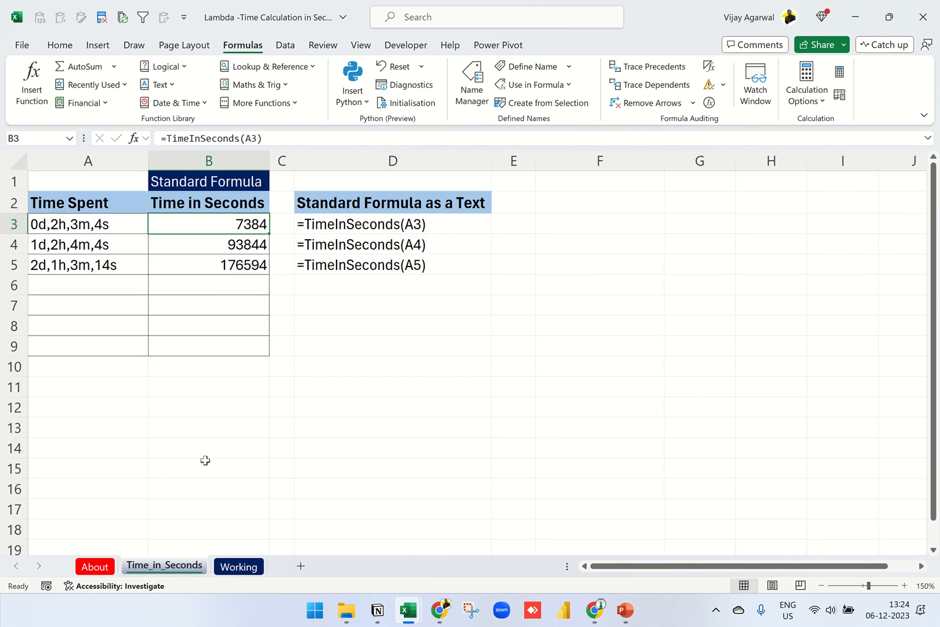
{"action": "left_click", "coordinate": [217, 240]}
{"action": "left_click", "coordinate": [218, 226]}
{"action": "left_click", "coordinate": [213, 248]}
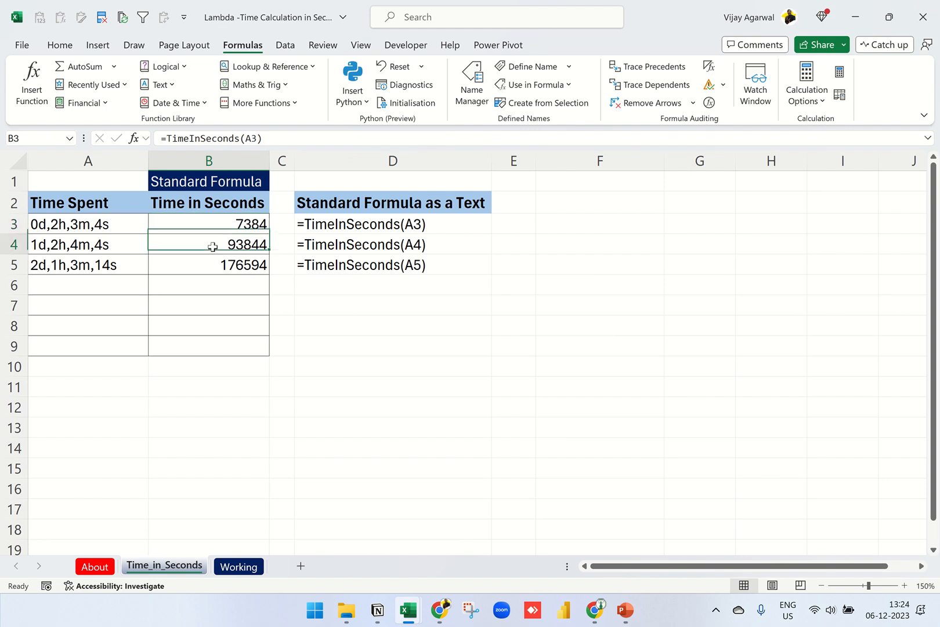
{"action": "left_click", "coordinate": [212, 264]}
{"action": "left_click", "coordinate": [214, 247]}
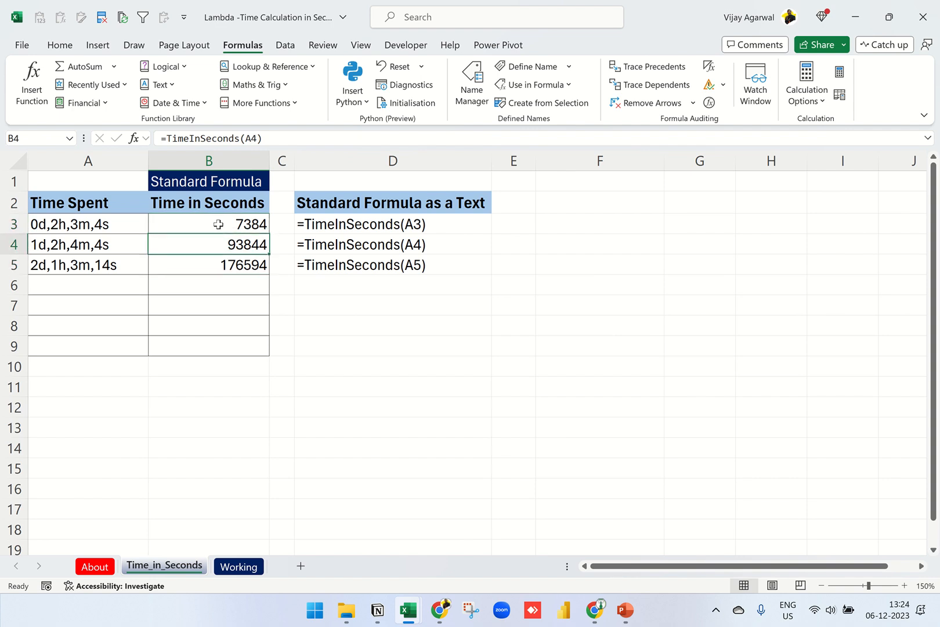
{"action": "left_click", "coordinate": [218, 225]}
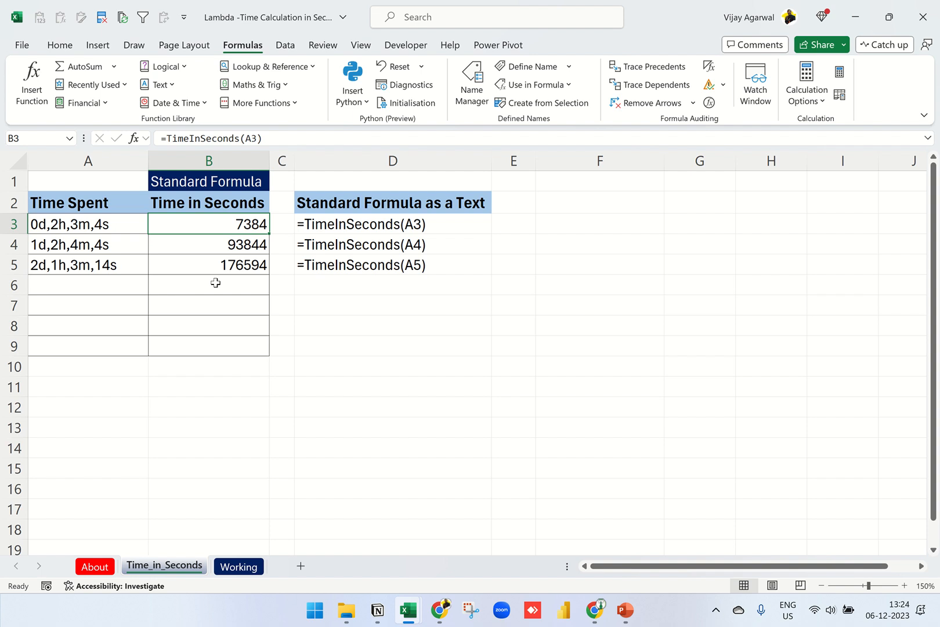
{"action": "left_click", "coordinate": [217, 245]}
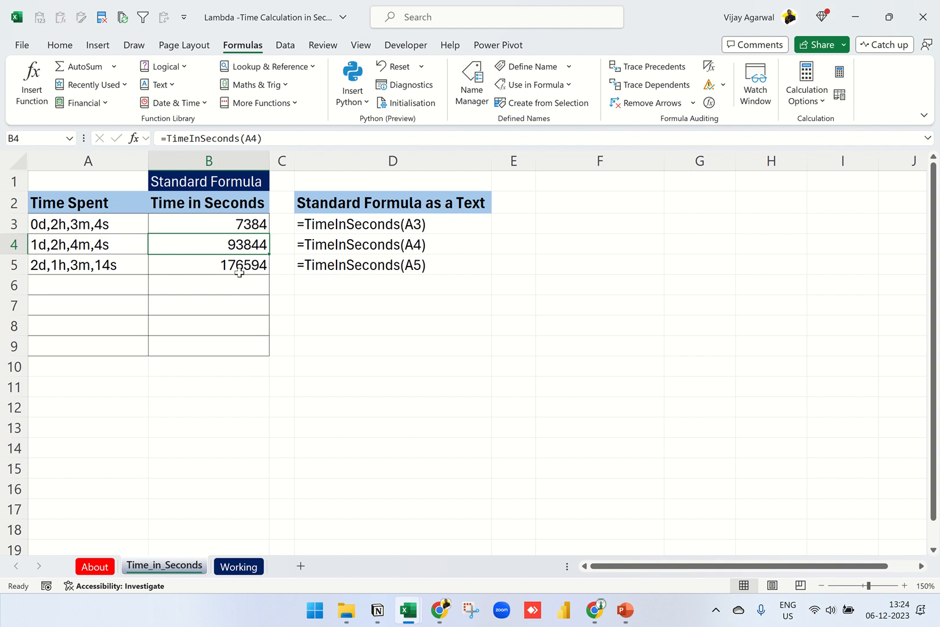
{"action": "left_click", "coordinate": [235, 224]}
{"action": "left_click", "coordinate": [232, 244]}
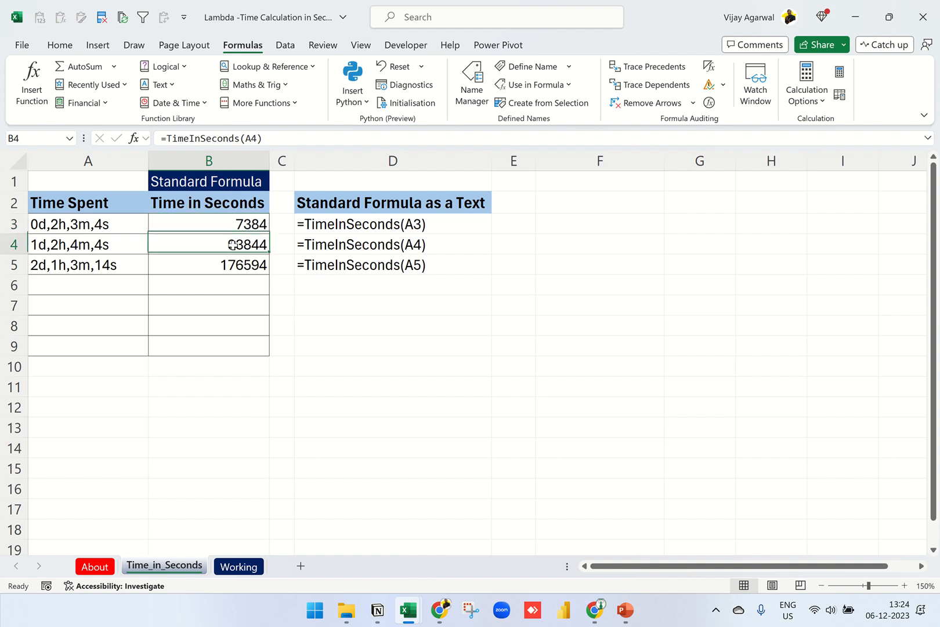
{"action": "left_click", "coordinate": [231, 263]}
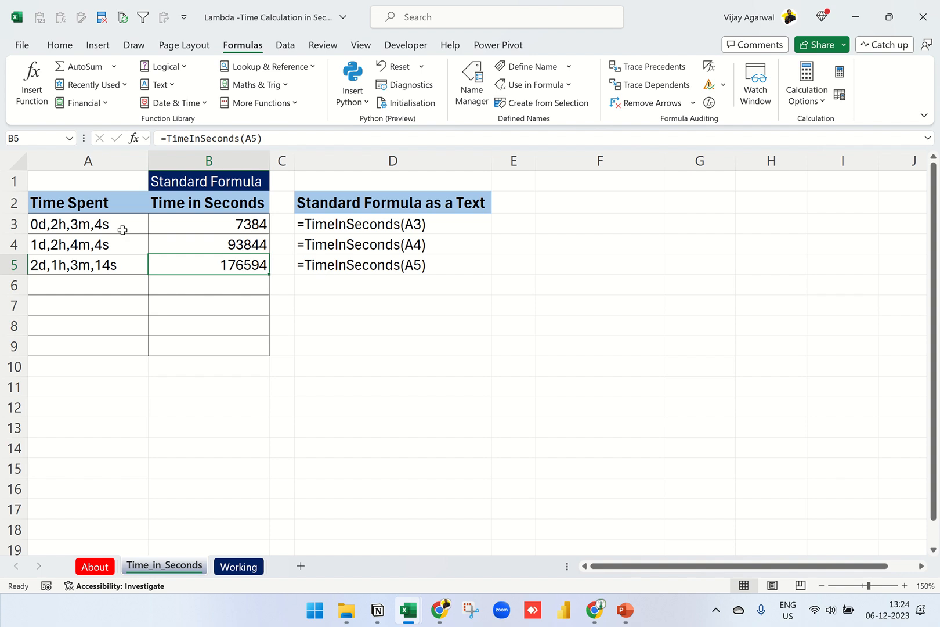
{"action": "left_click", "coordinate": [196, 228]}
{"action": "left_click", "coordinate": [200, 245]}
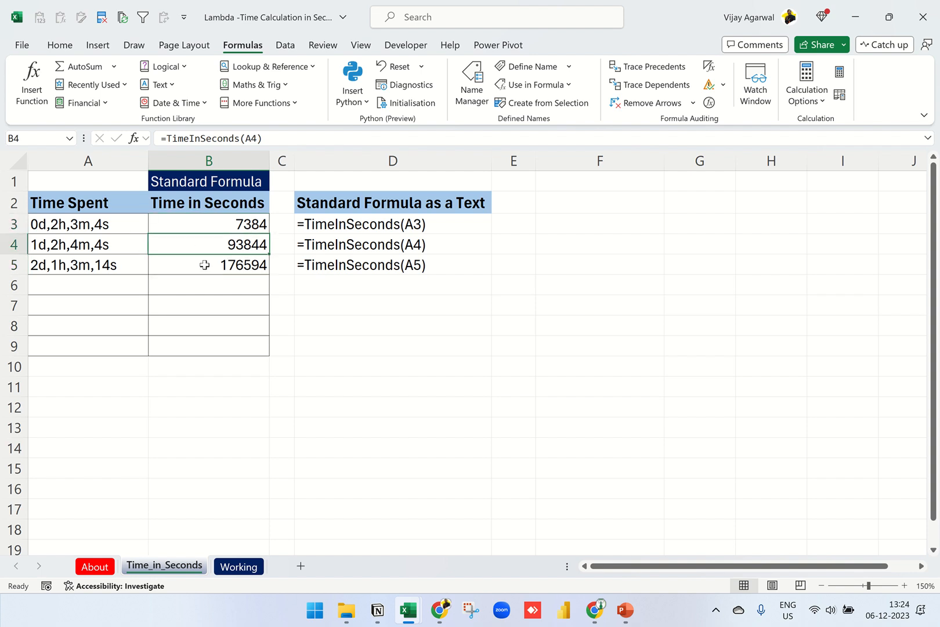
{"action": "left_click", "coordinate": [207, 270]}
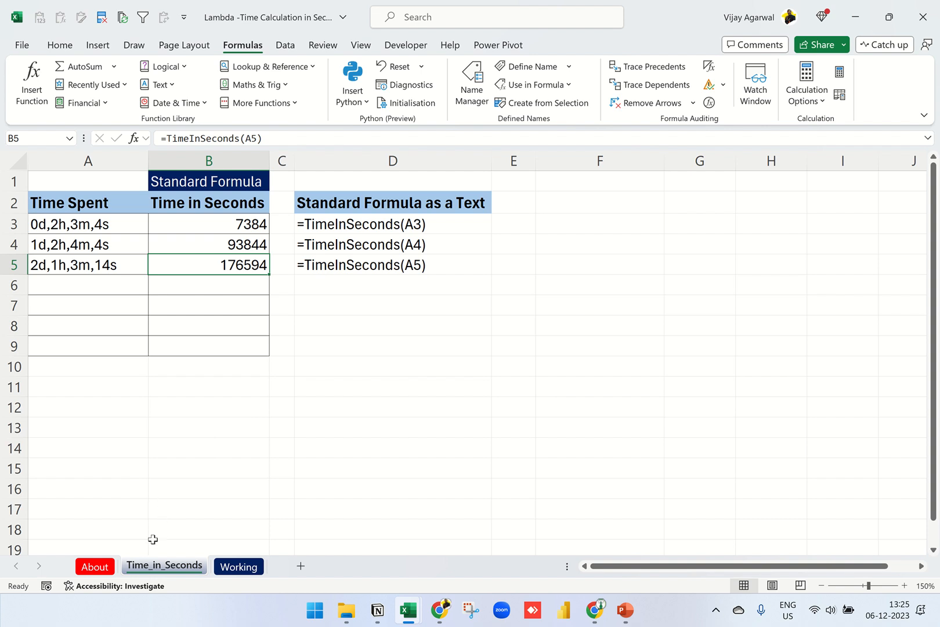
{"action": "left_click", "coordinate": [95, 566]}
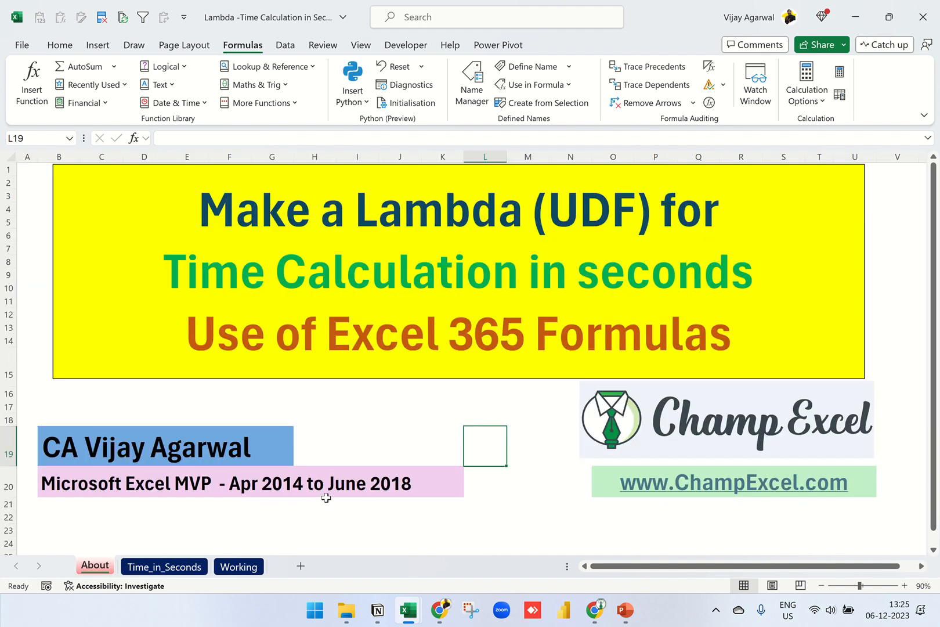